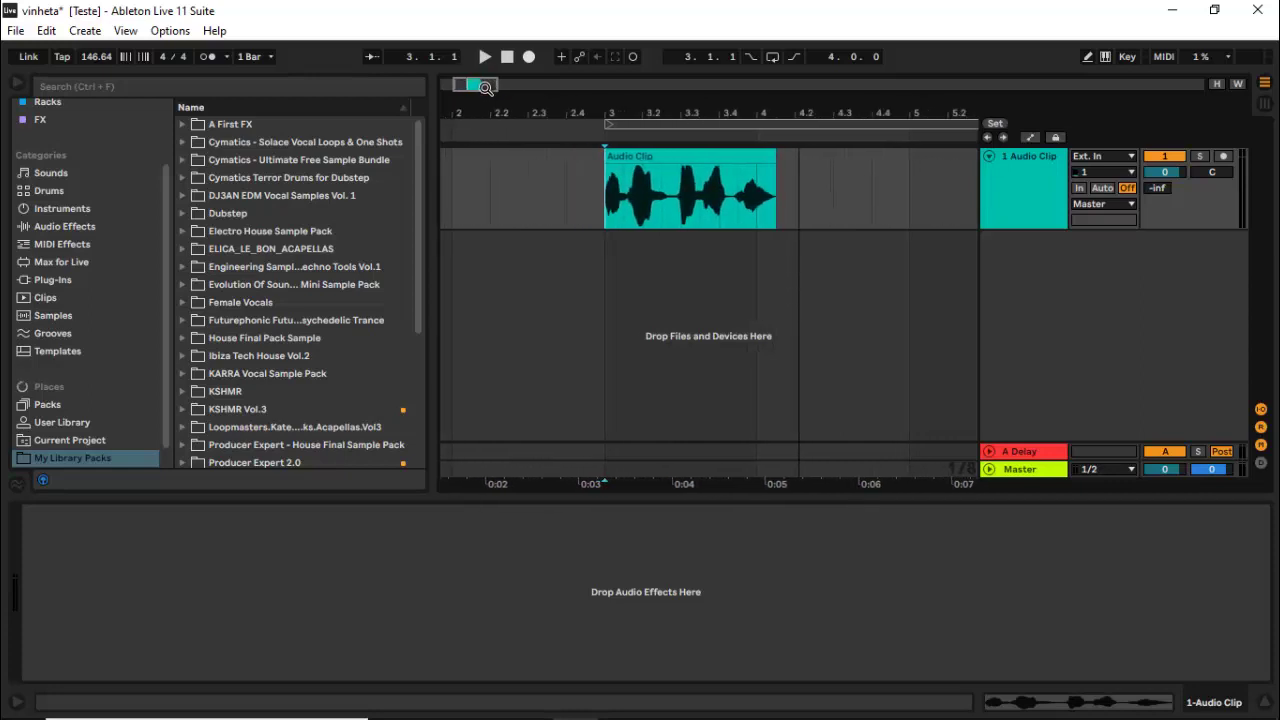
Step: Play the original audio clip twice from 3.1.1 to hear the unprocessed voice
left_click(583, 219)
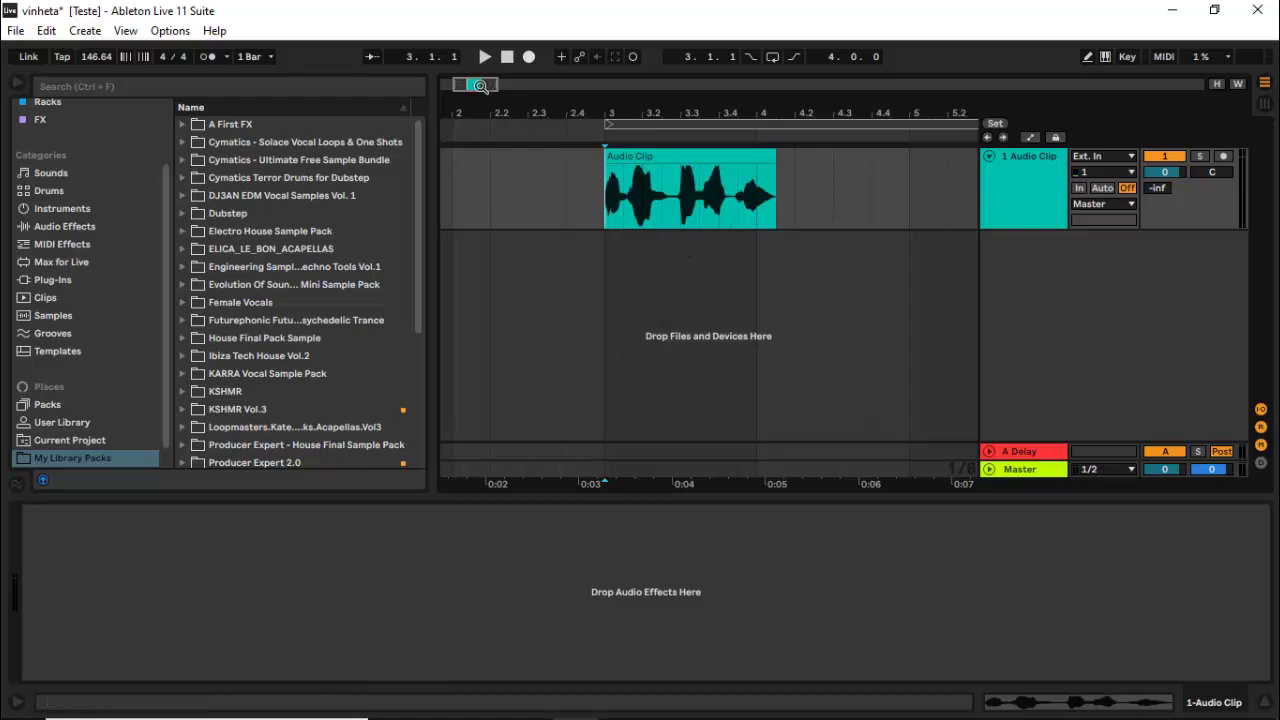
left_click_drag(481, 86, 483, 87)
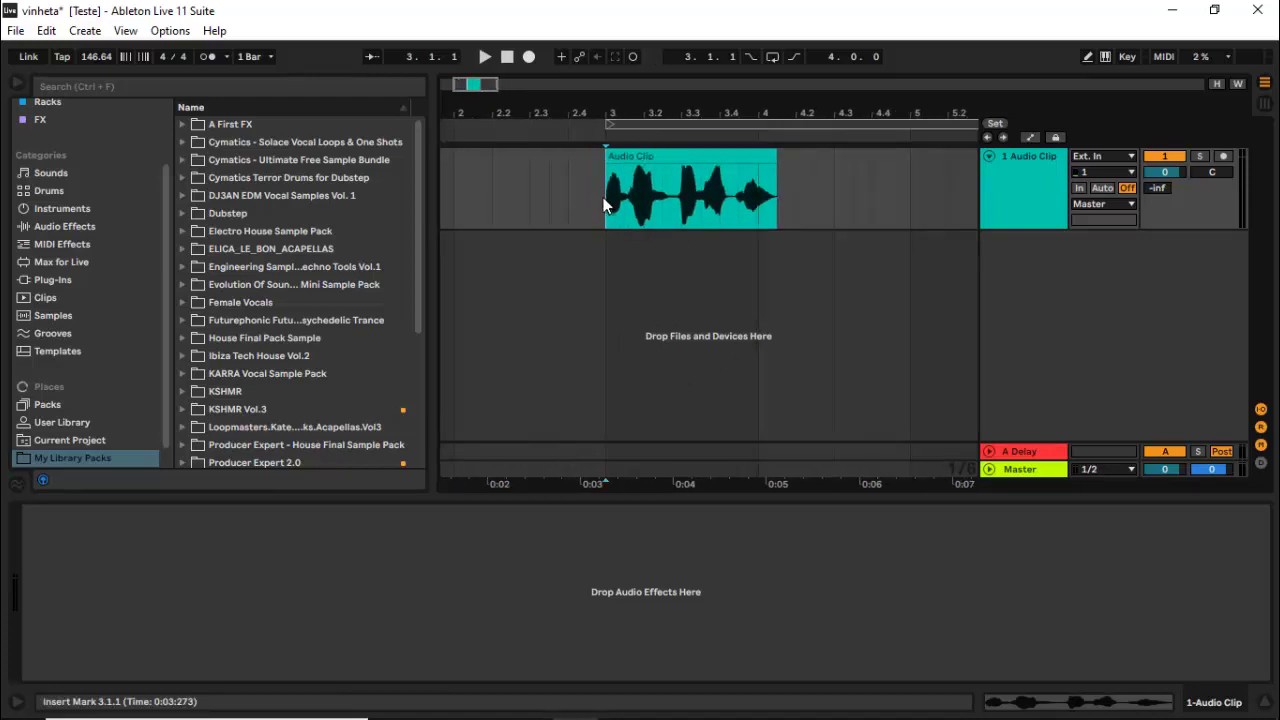
key("space")
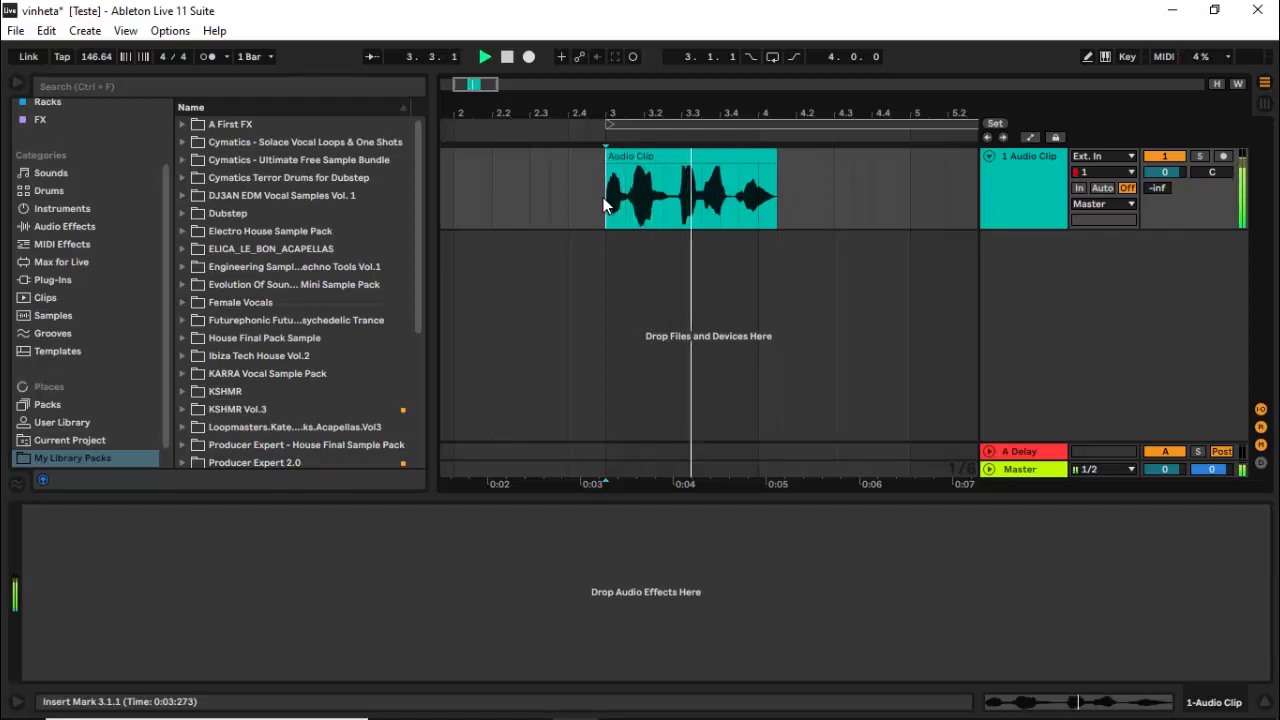
key("space")
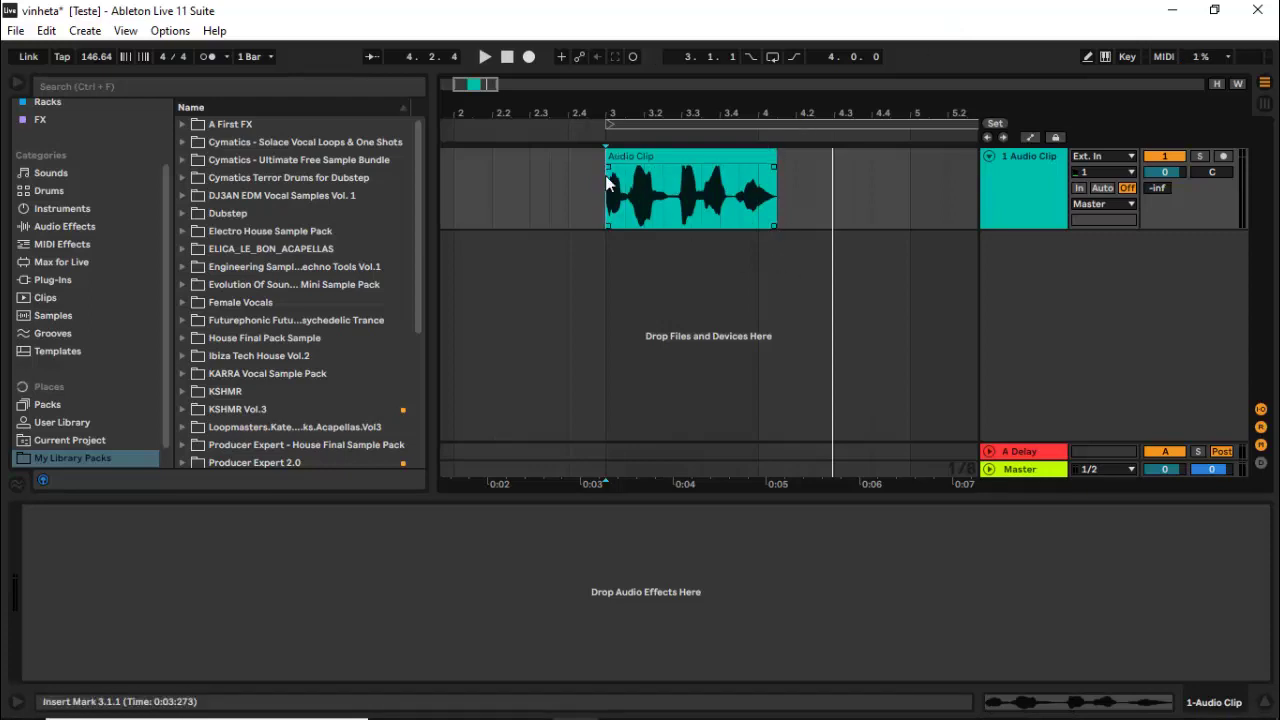
key("space")
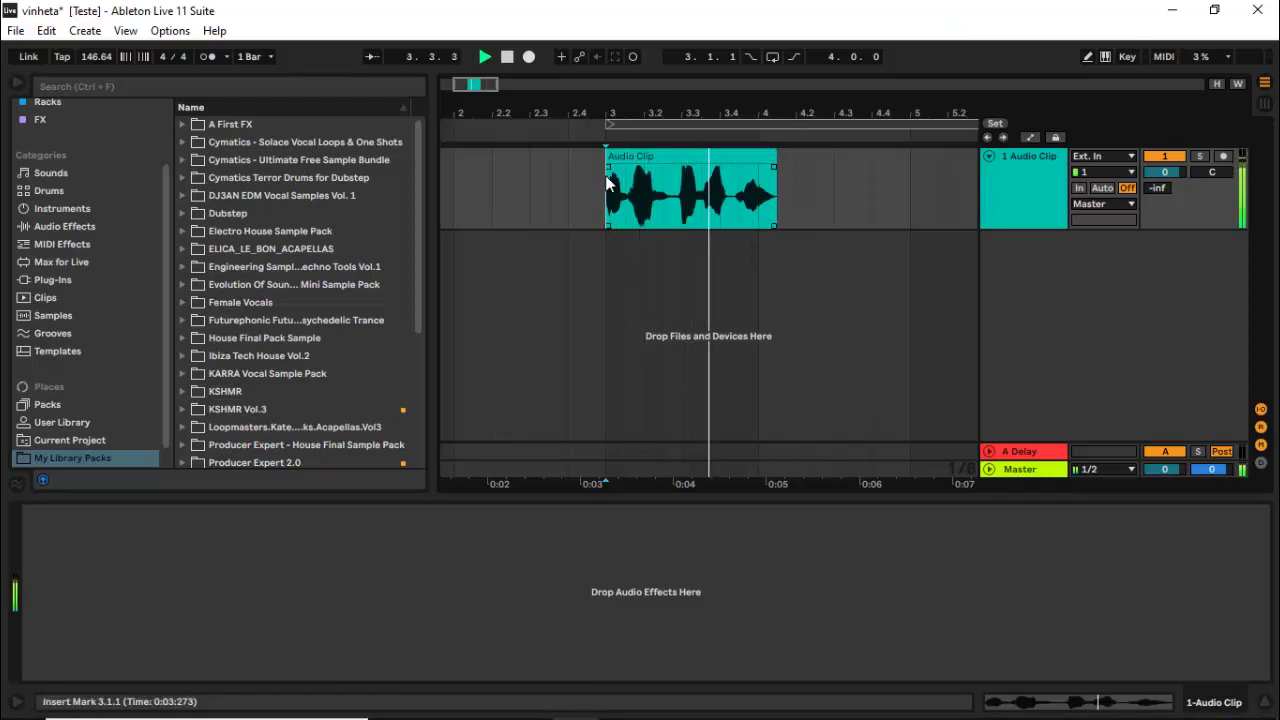
key("space")
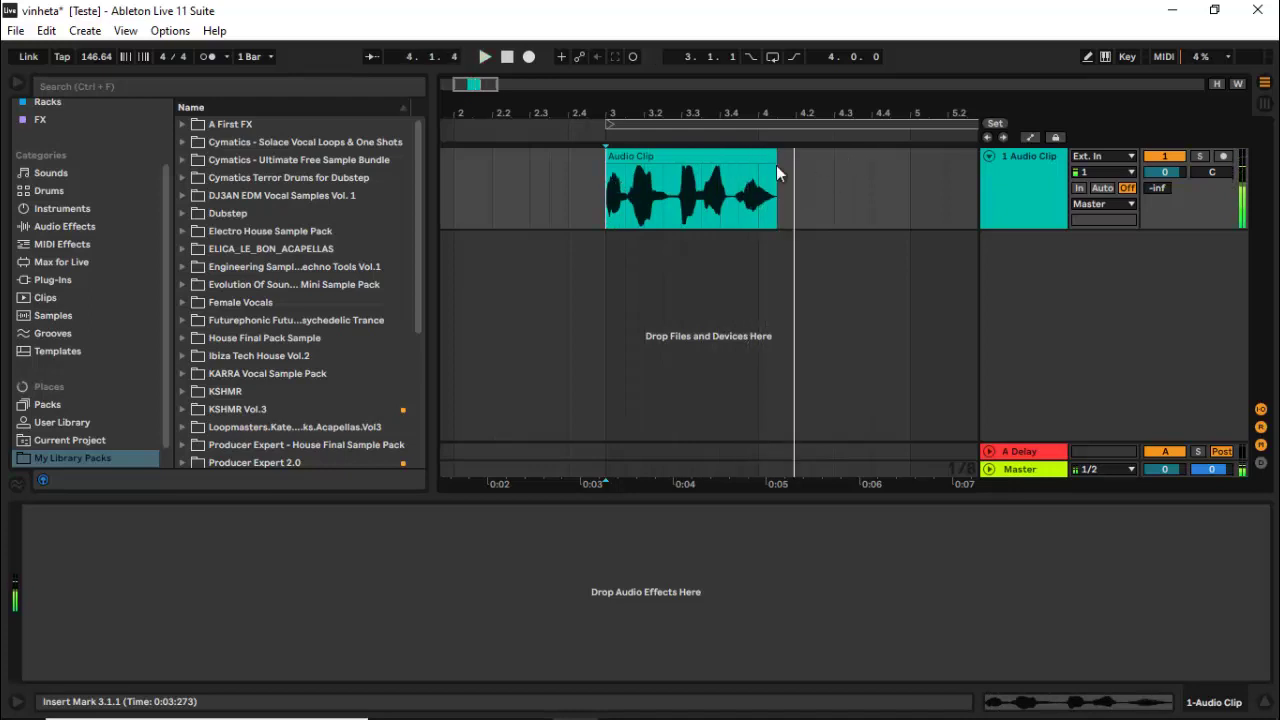
Step: Duplicate the audio track and move the clip on the duplicate to start at 5.1.1
left_click(1015, 199)
key("ctrl+d")
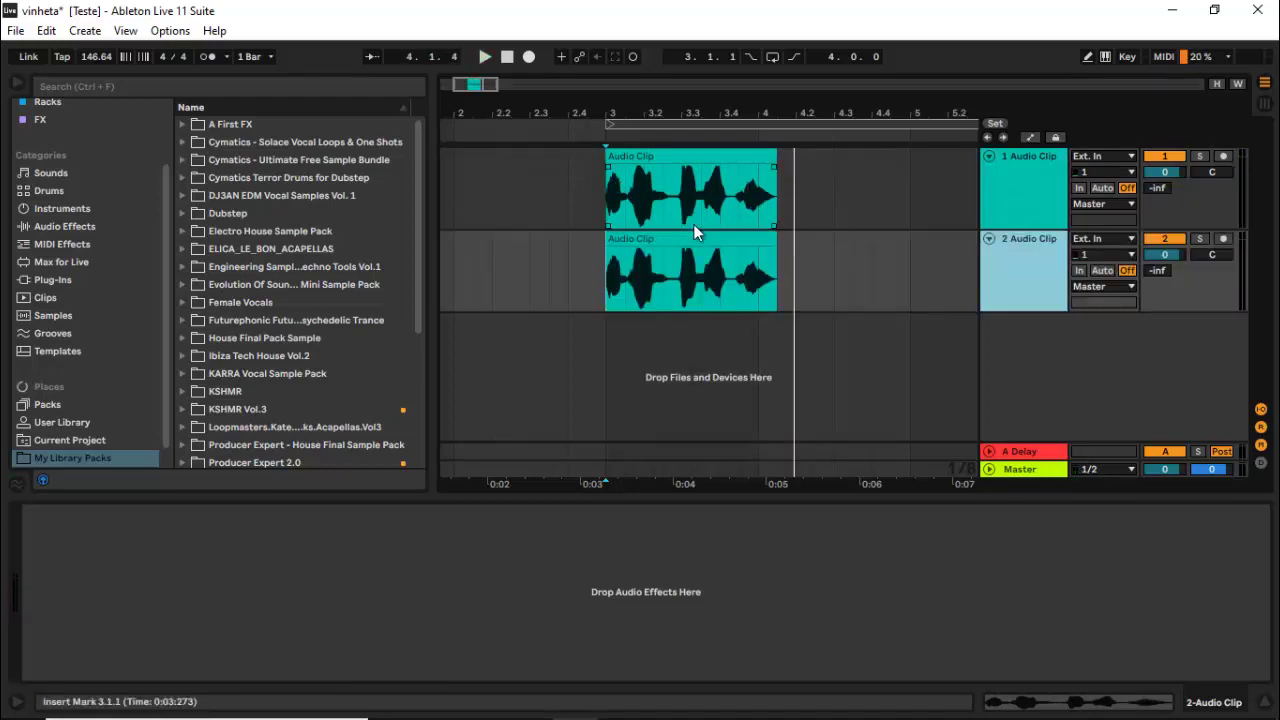
left_click_drag(714, 257, 960, 252)
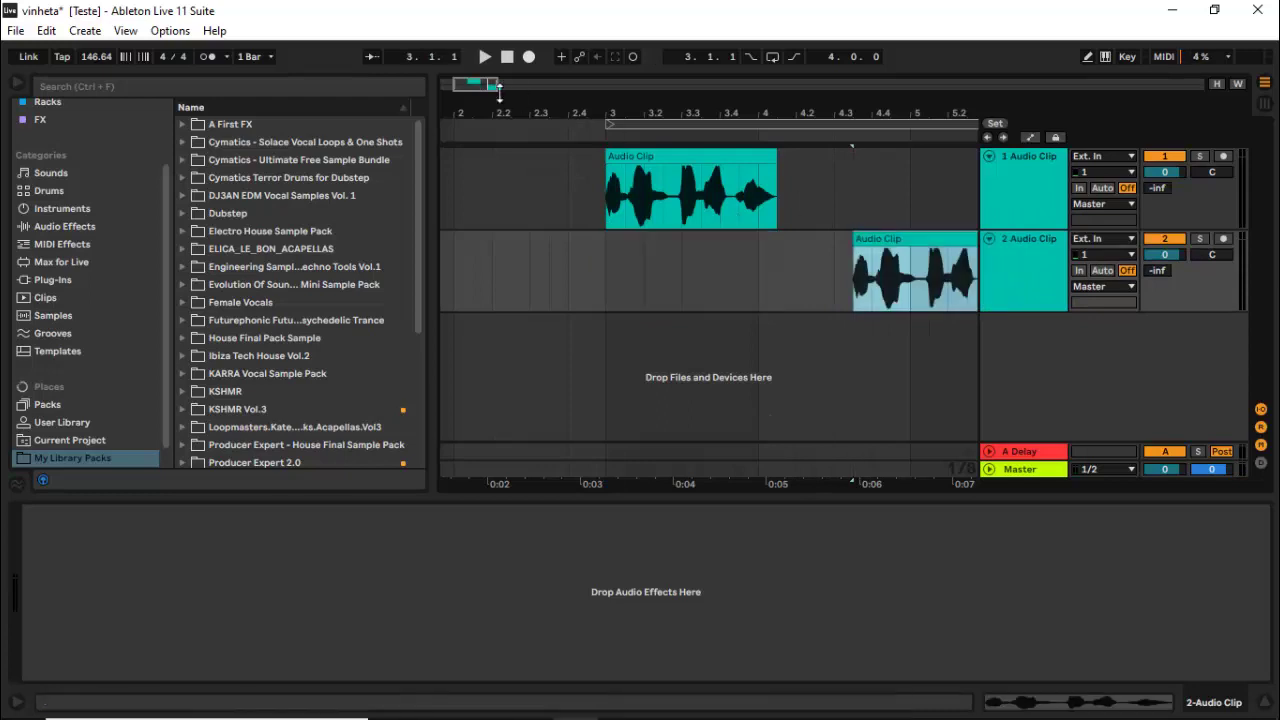
left_click_drag(490, 85, 495, 100)
left_click_drag(673, 254, 802, 244)
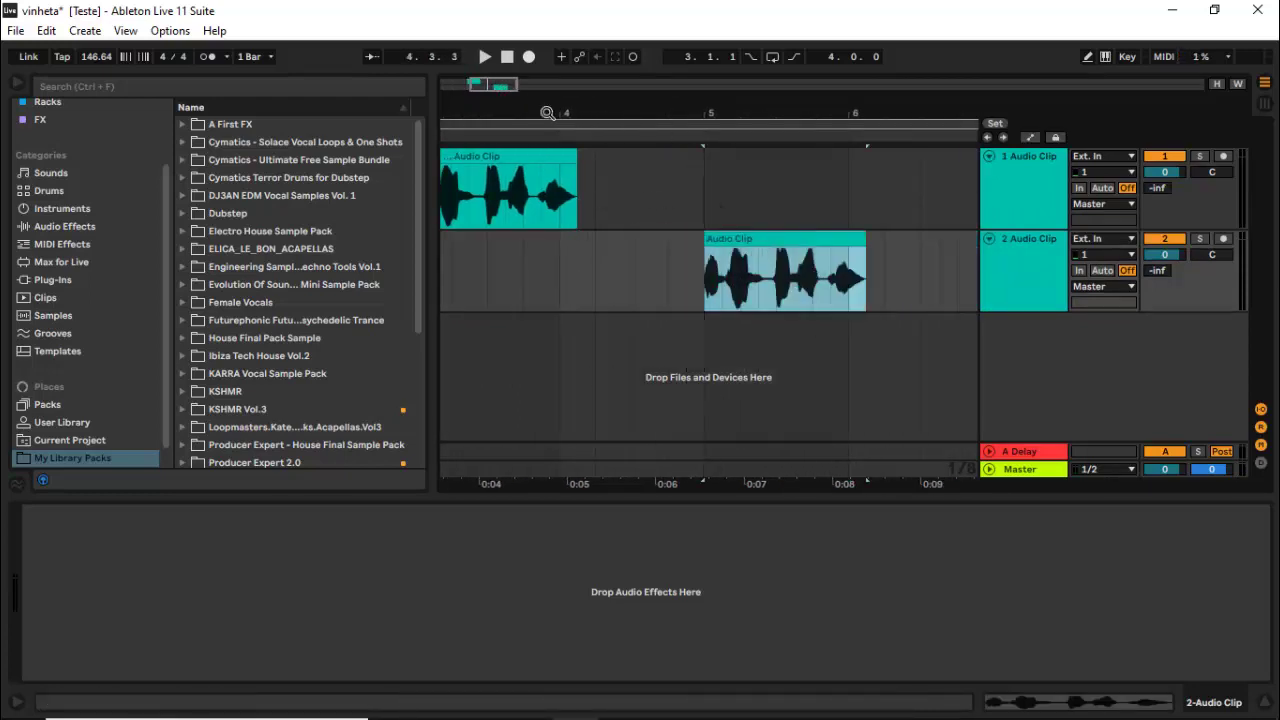
left_click_drag(487, 85, 487, 92)
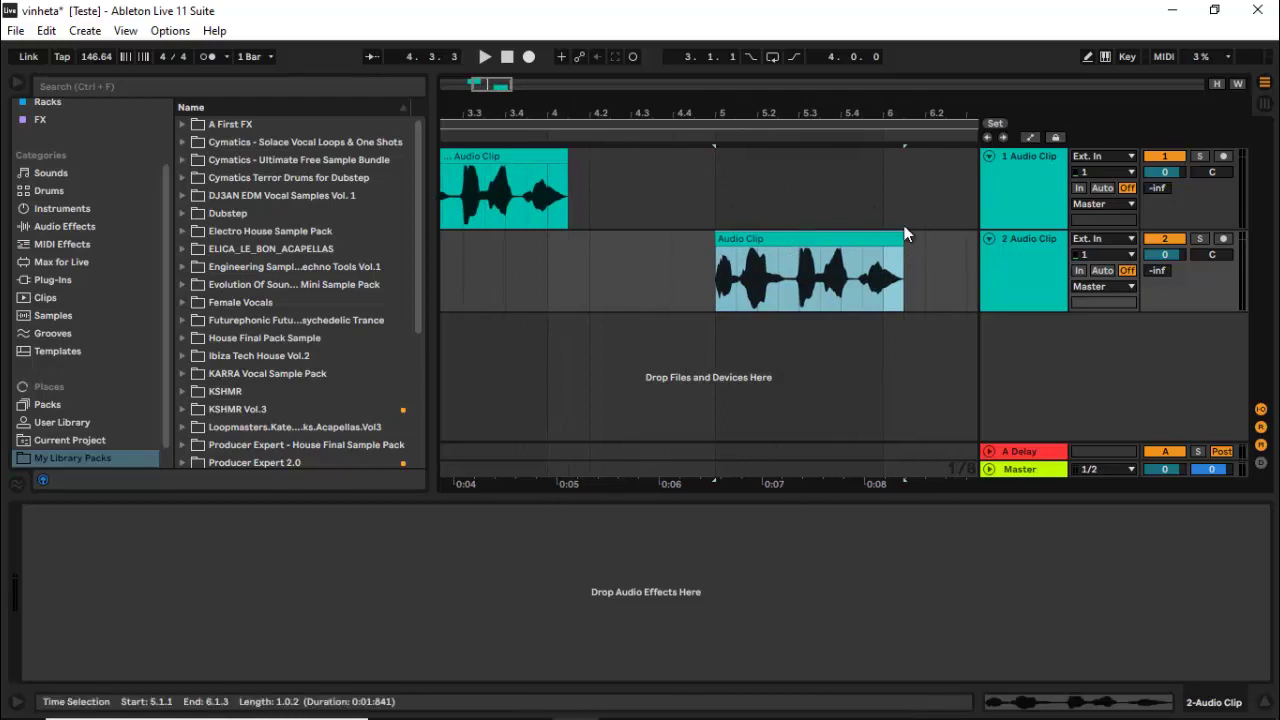
Step: Mute the original track and set the duplicated clip's warp mode to Complex Pro
left_click(790, 285)
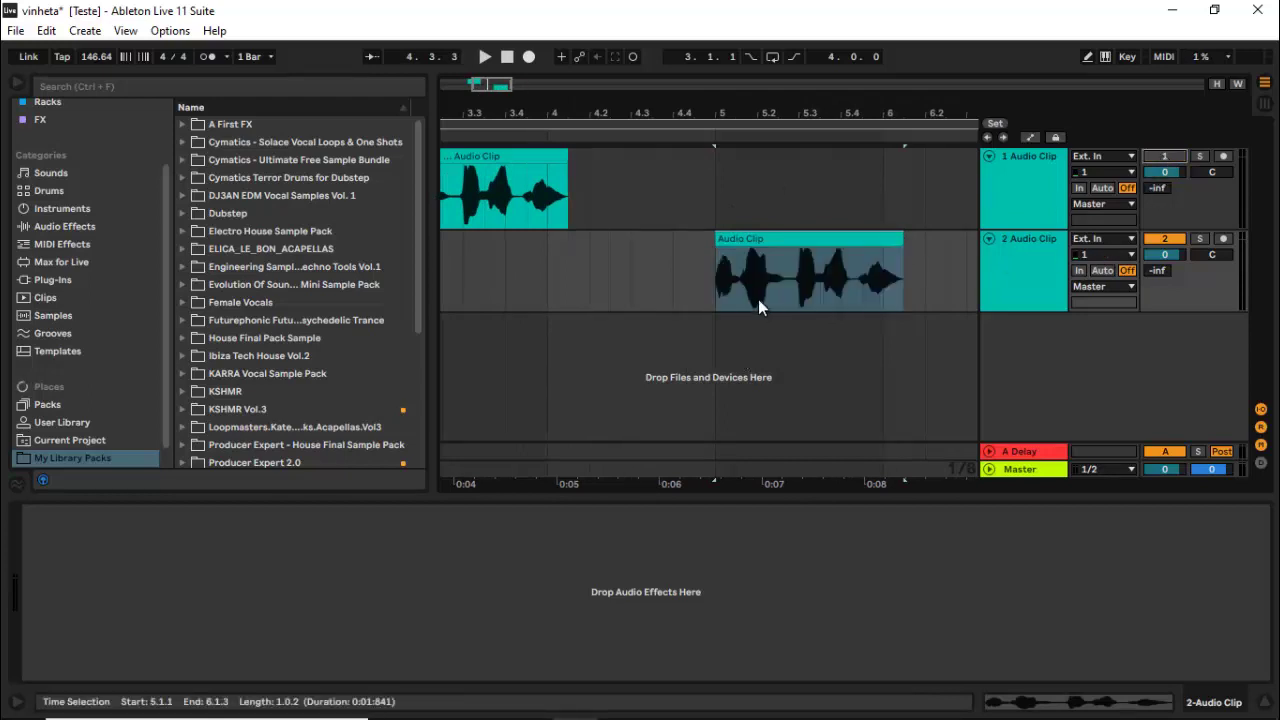
double_click(772, 238)
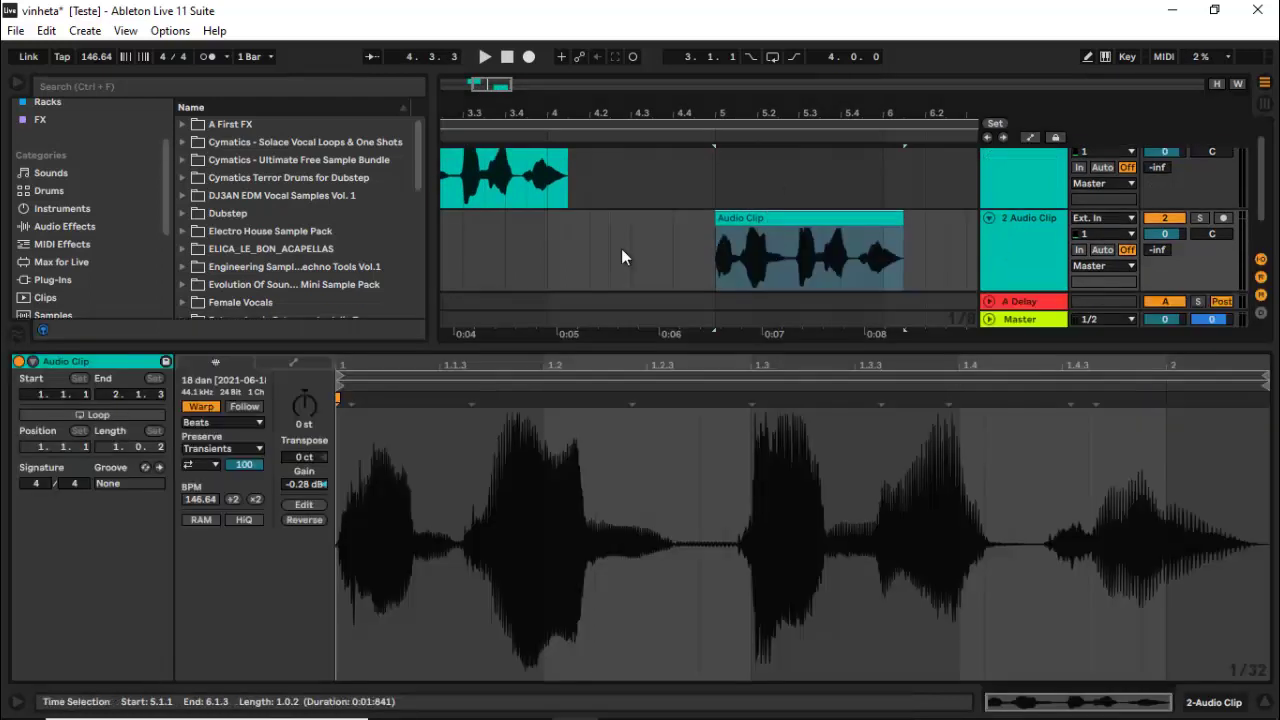
left_click(337, 448)
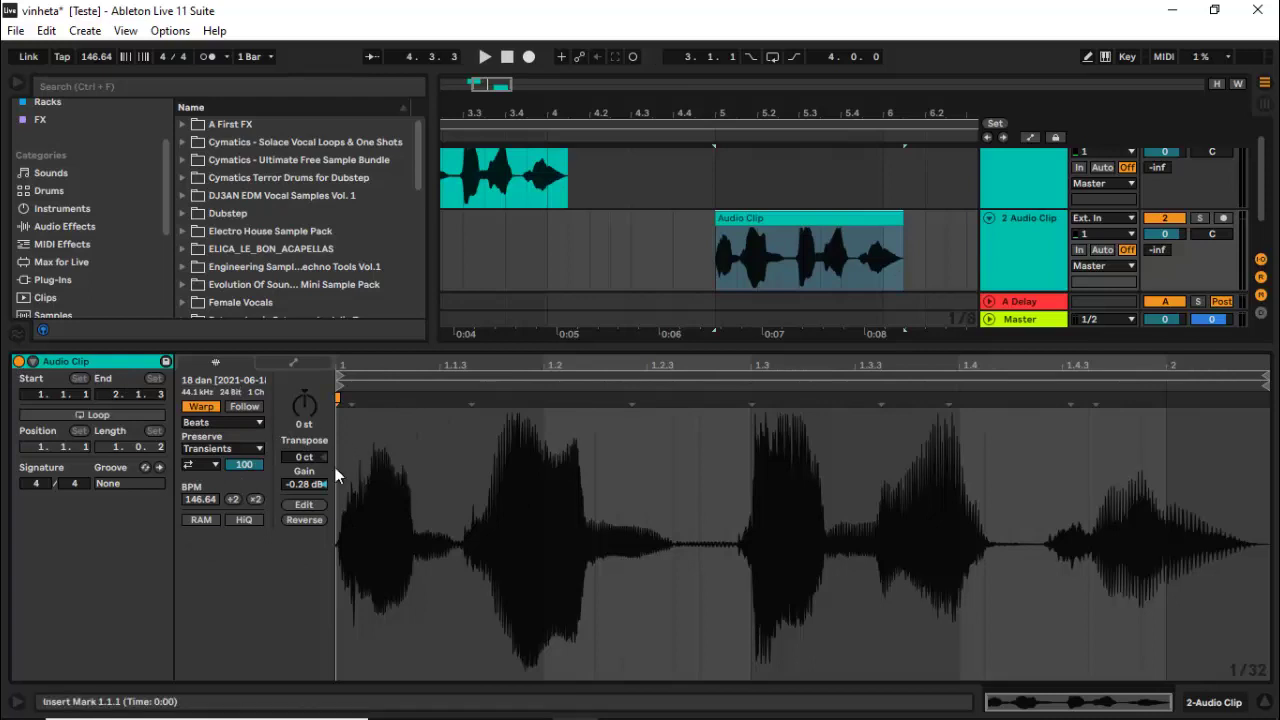
left_click(227, 423)
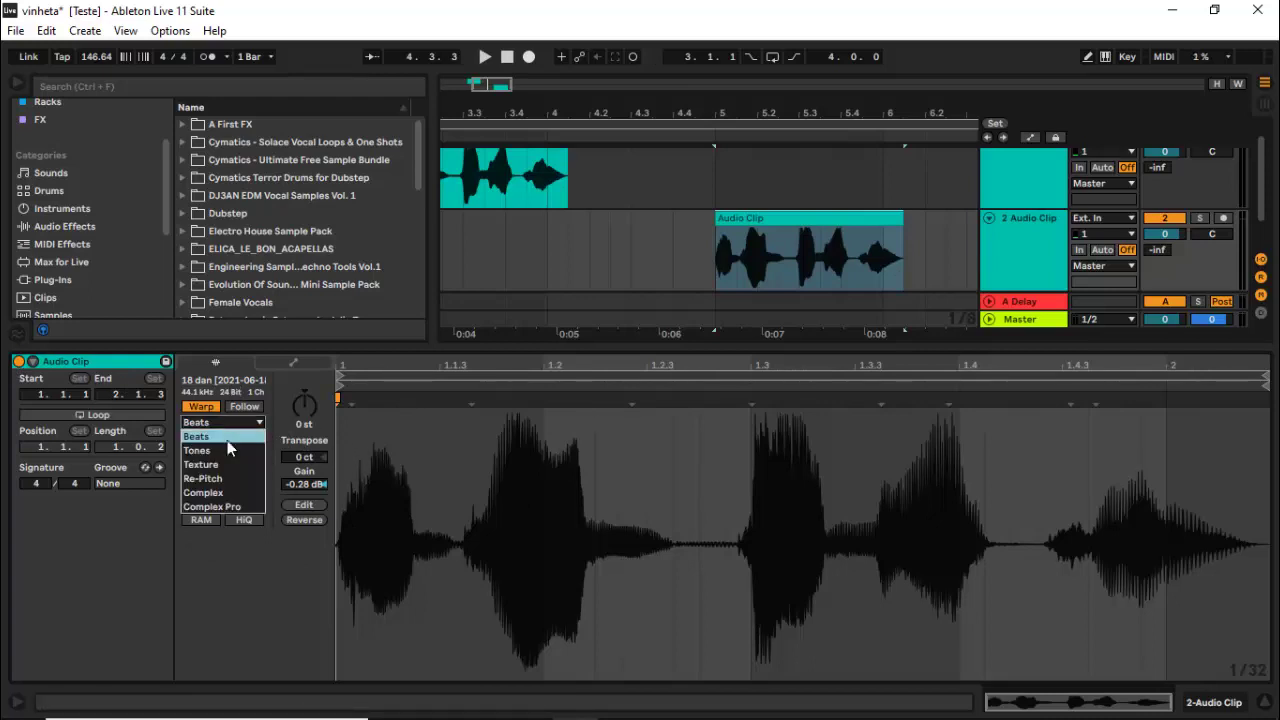
left_click(230, 506)
Step: Set the duplicated clip's Formants to 0.78, transpose it to -7 st and play it
left_click_drag(247, 450, 252, 443)
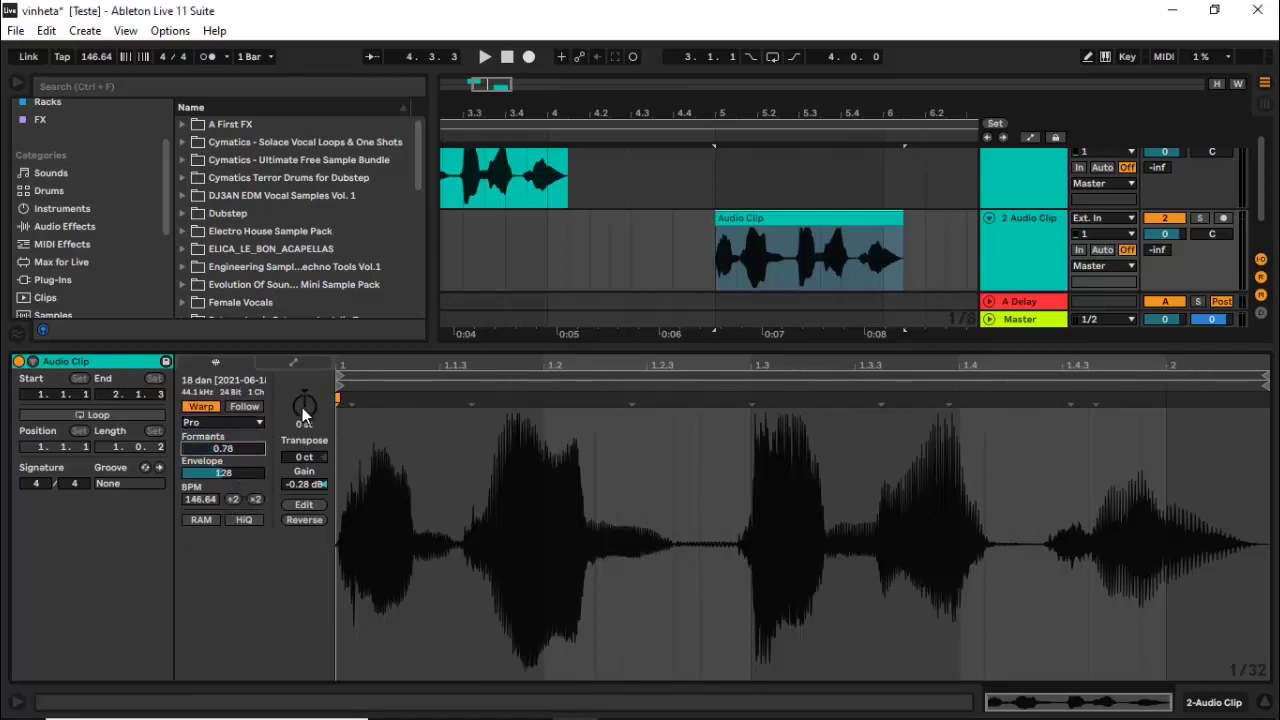
left_click_drag(302, 408, 302, 410)
key("space")
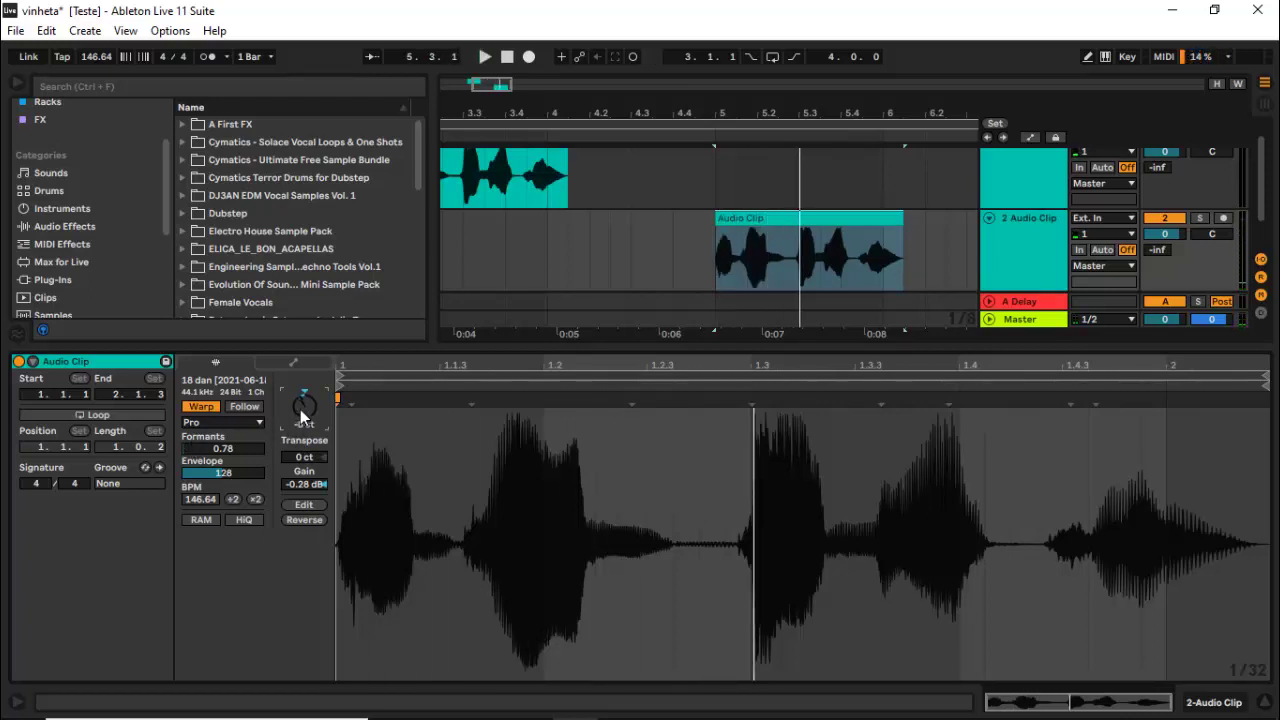
Step: Audition the transposed clip with several Formants values, including 50.78, 27.34, 0 and 32.81, and settle on 15.63
left_click_drag(214, 454, 207, 446)
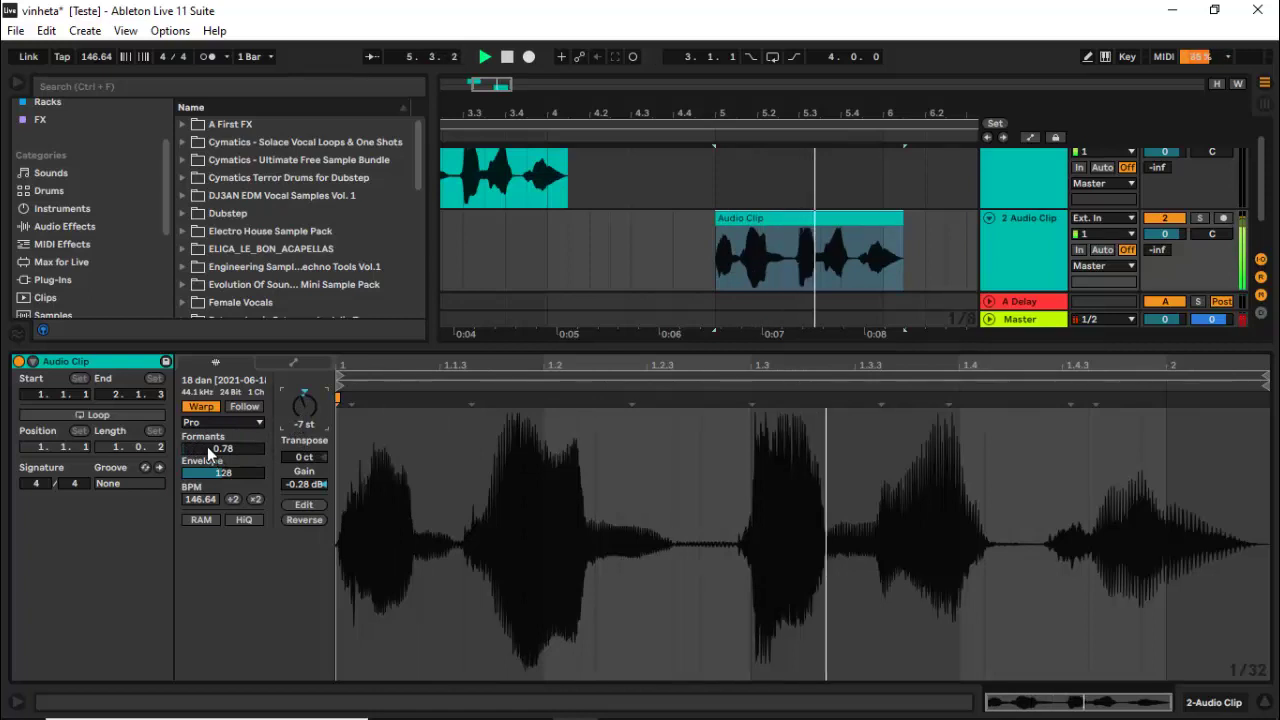
scroll(208, 452, "up", 10)
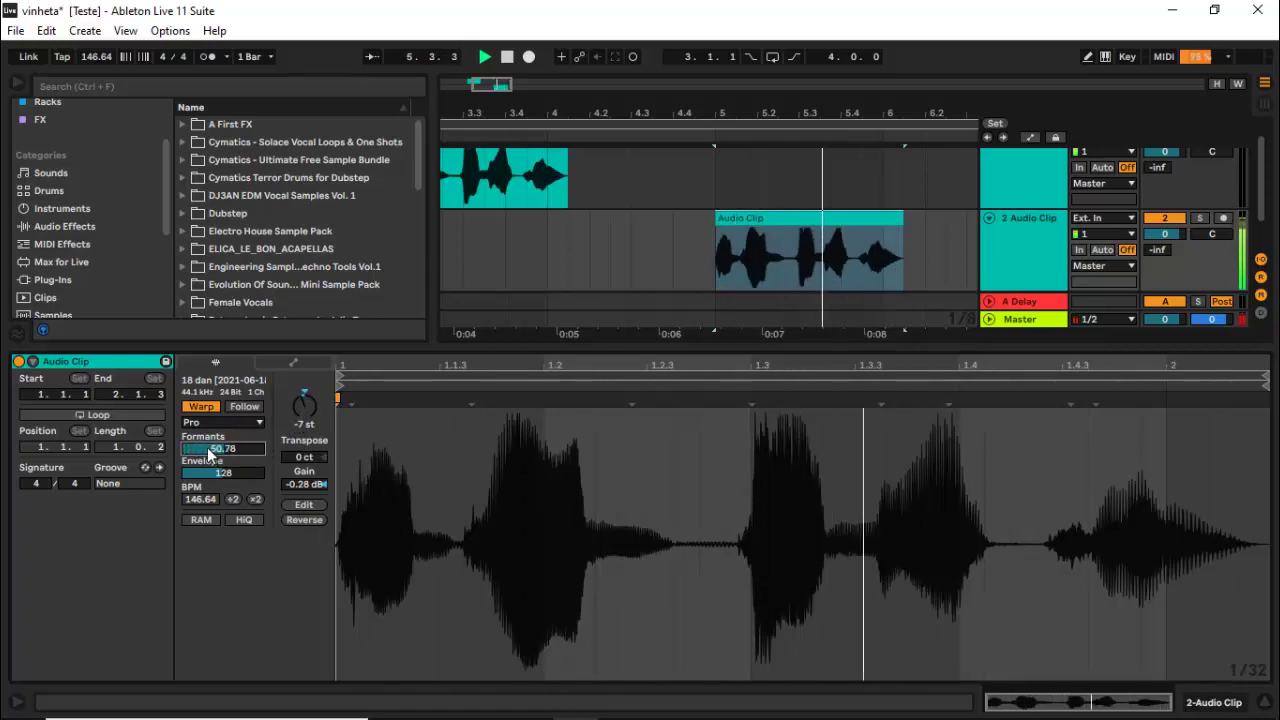
scroll(208, 452, "down", 6)
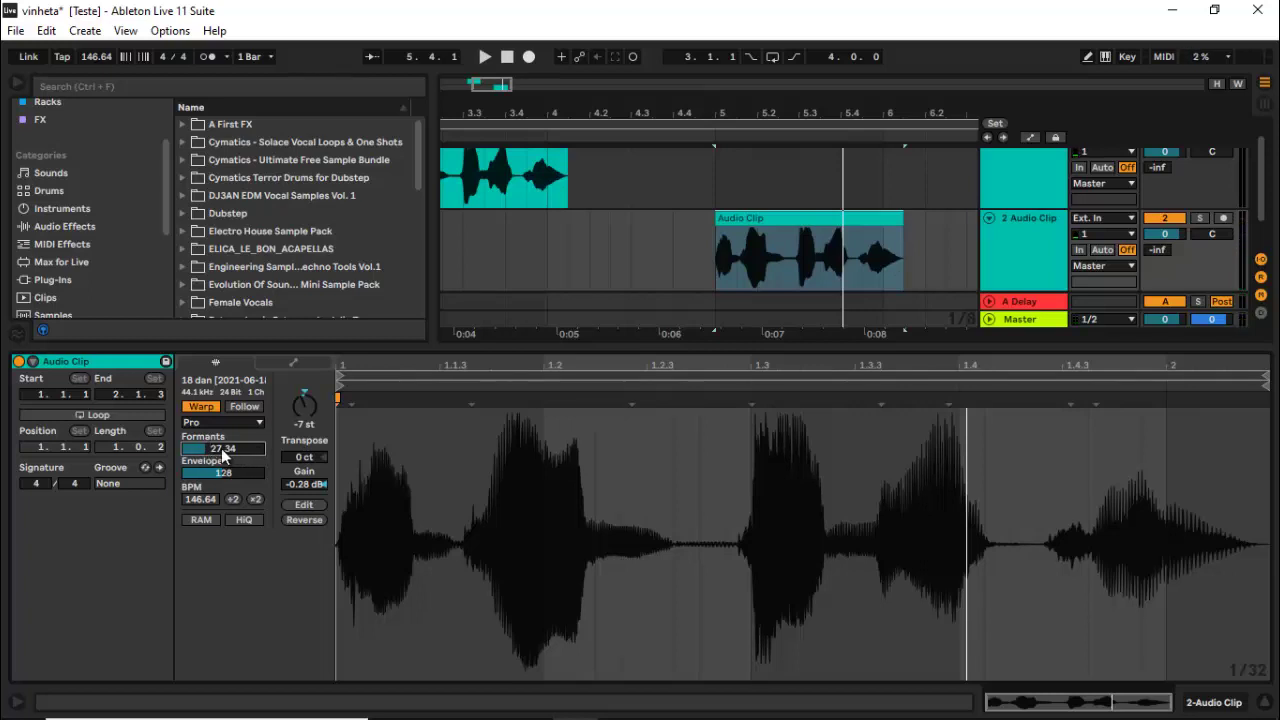
key("space")
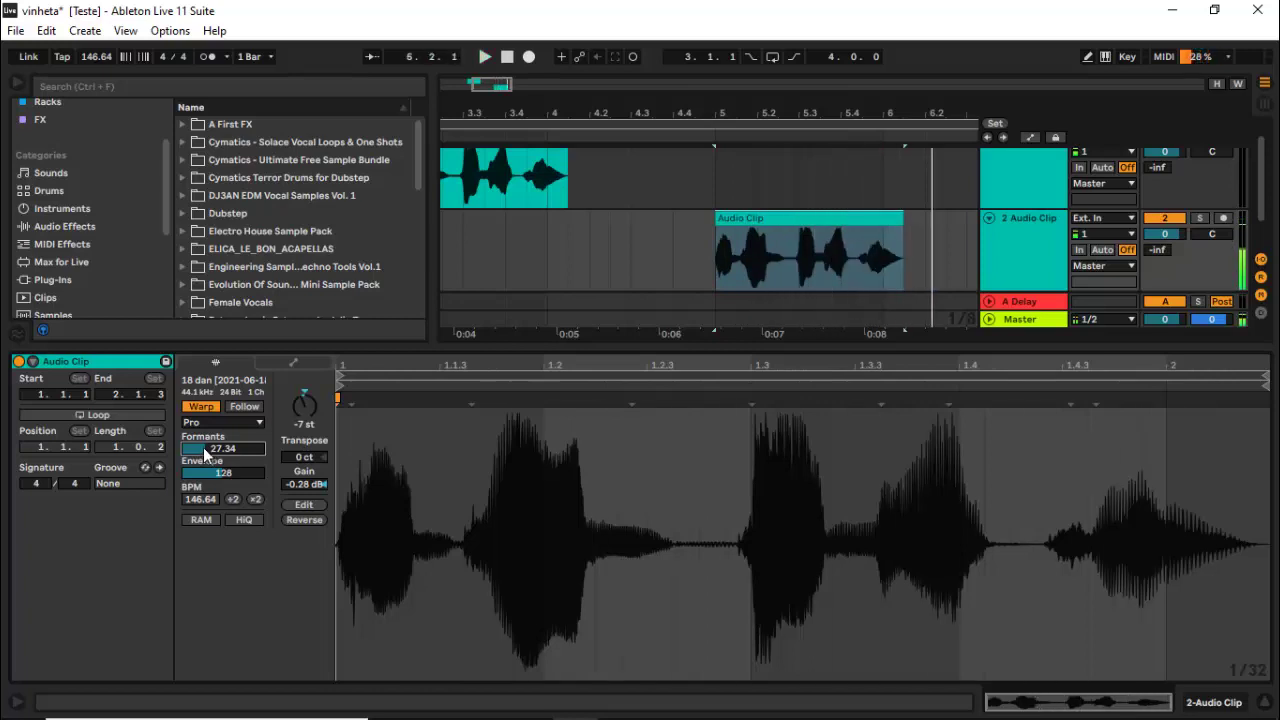
double_click(205, 449)
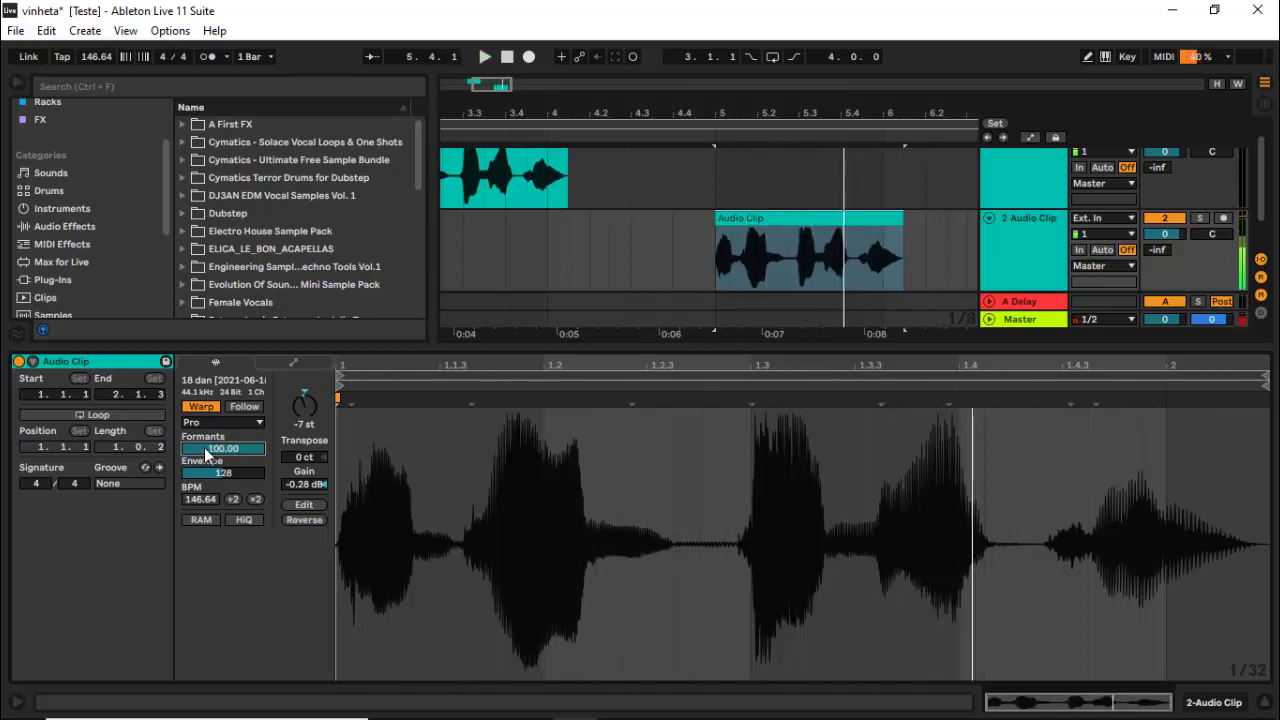
type("0")
key("Return")
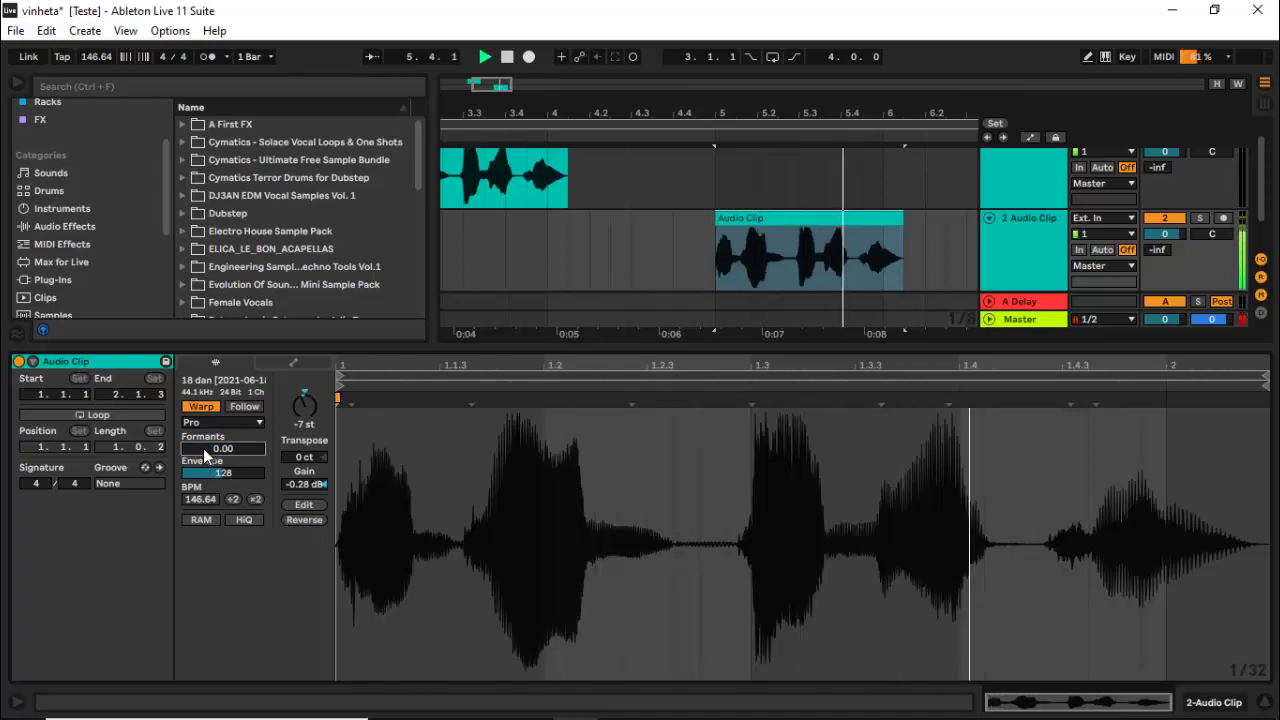
left_click_drag(207, 453, 206, 455)
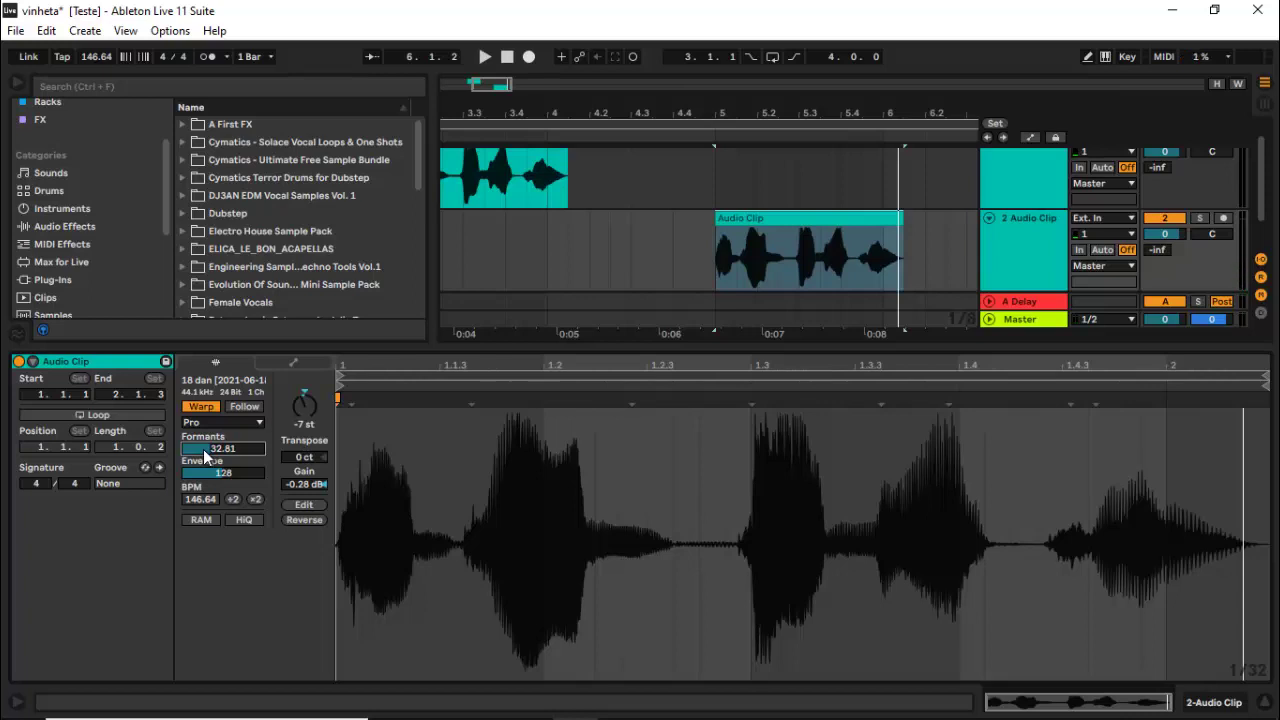
key("space")
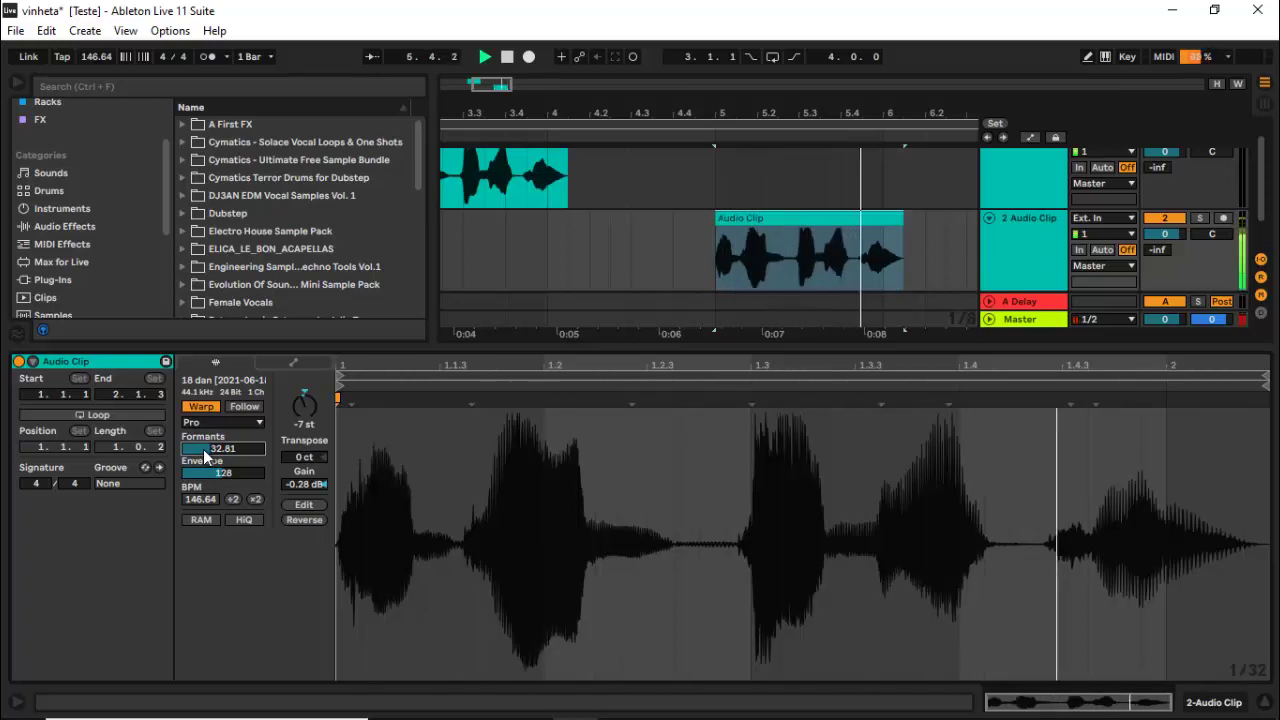
left_click_drag(205, 455, 205, 462)
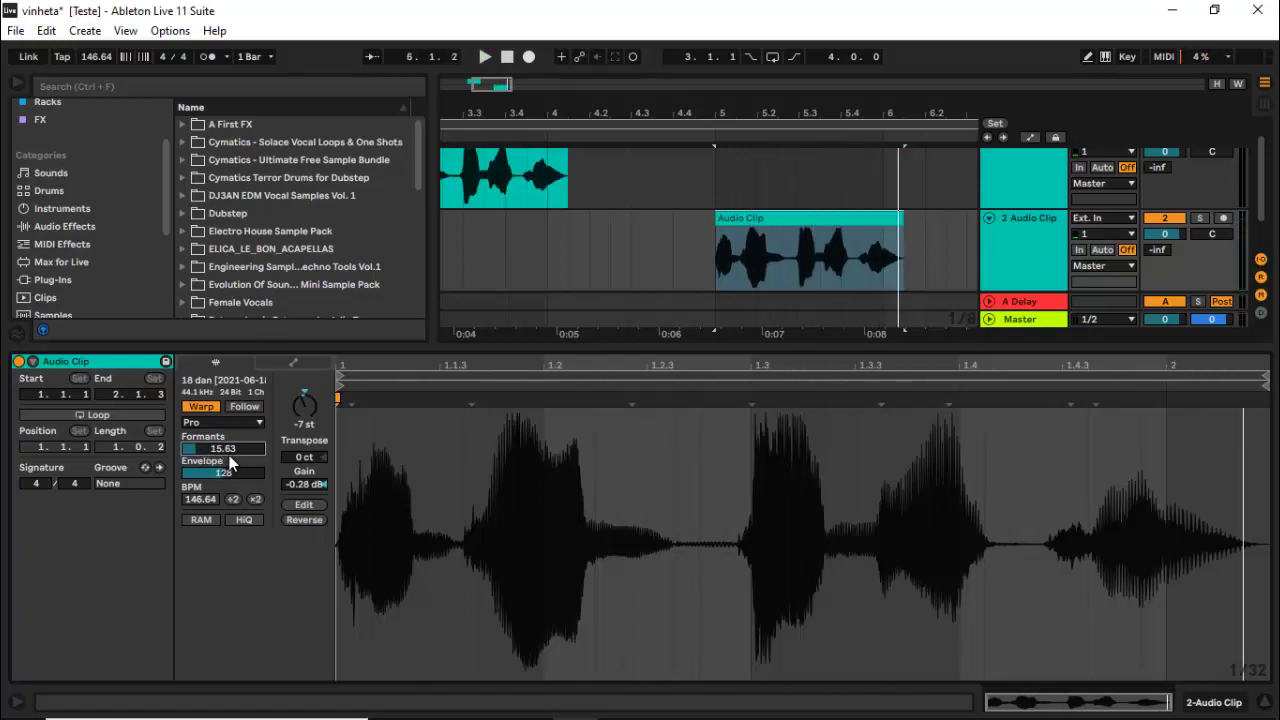
Step: Close the clip's detail view, then move the pitched-down clip to 6.1.1 and consolidate it
left_click_drag(488, 90, 490, 86)
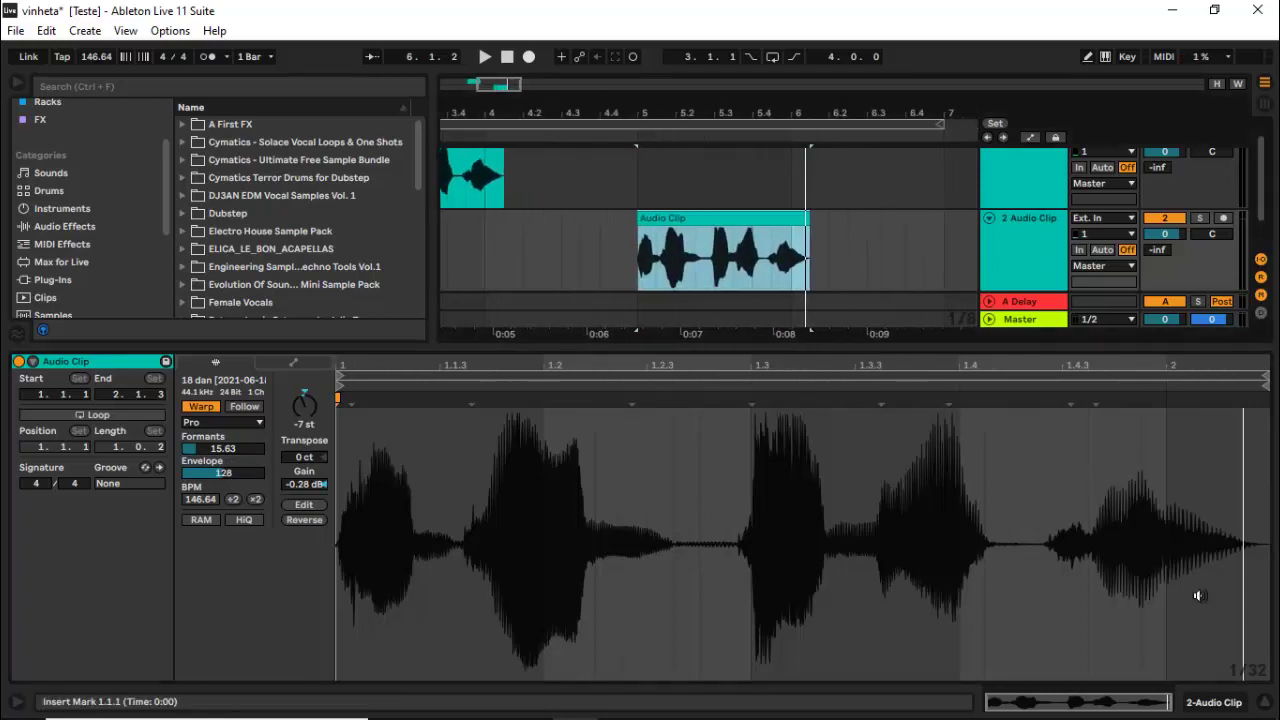
left_click(1272, 704)
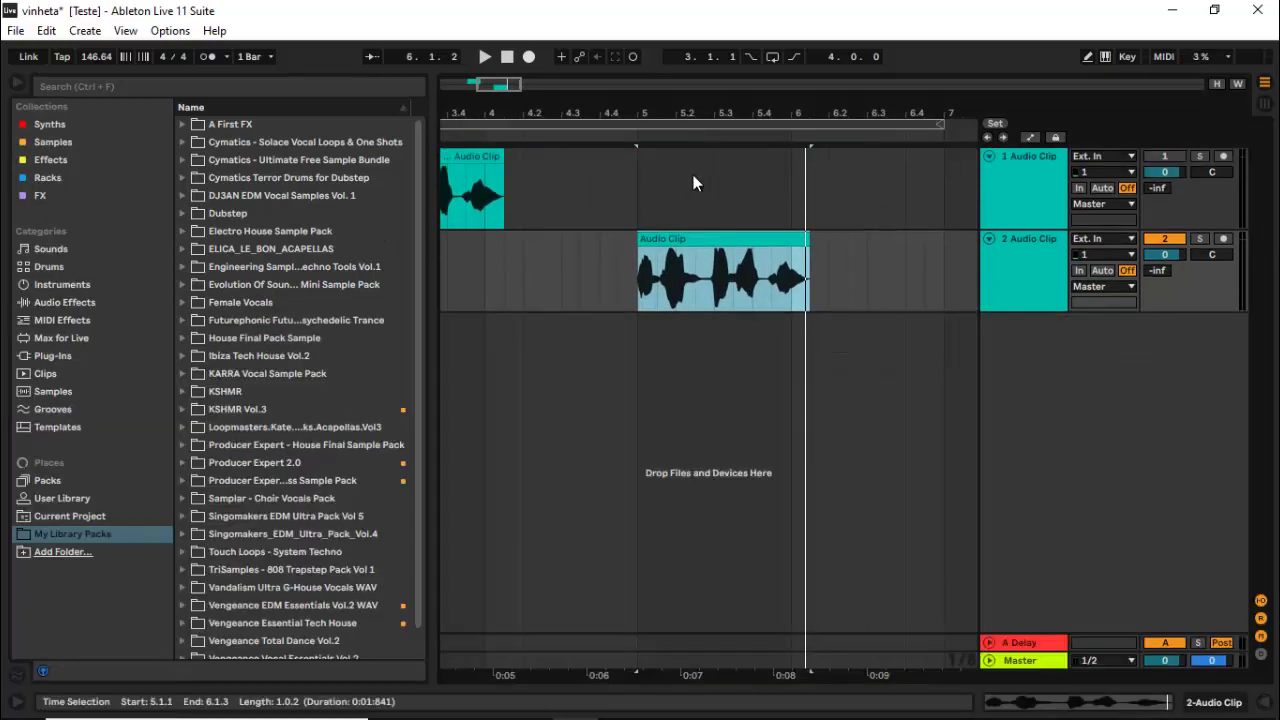
left_click_drag(488, 85, 496, 96)
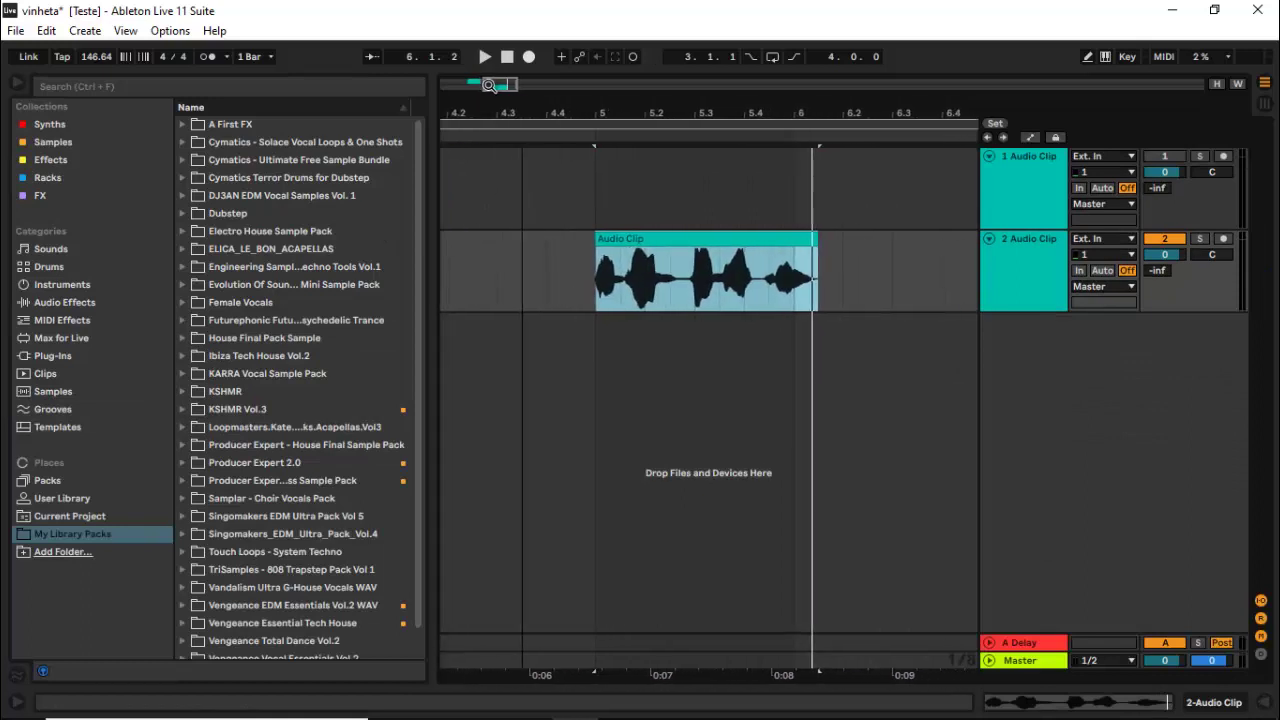
left_click_drag(664, 245, 858, 241)
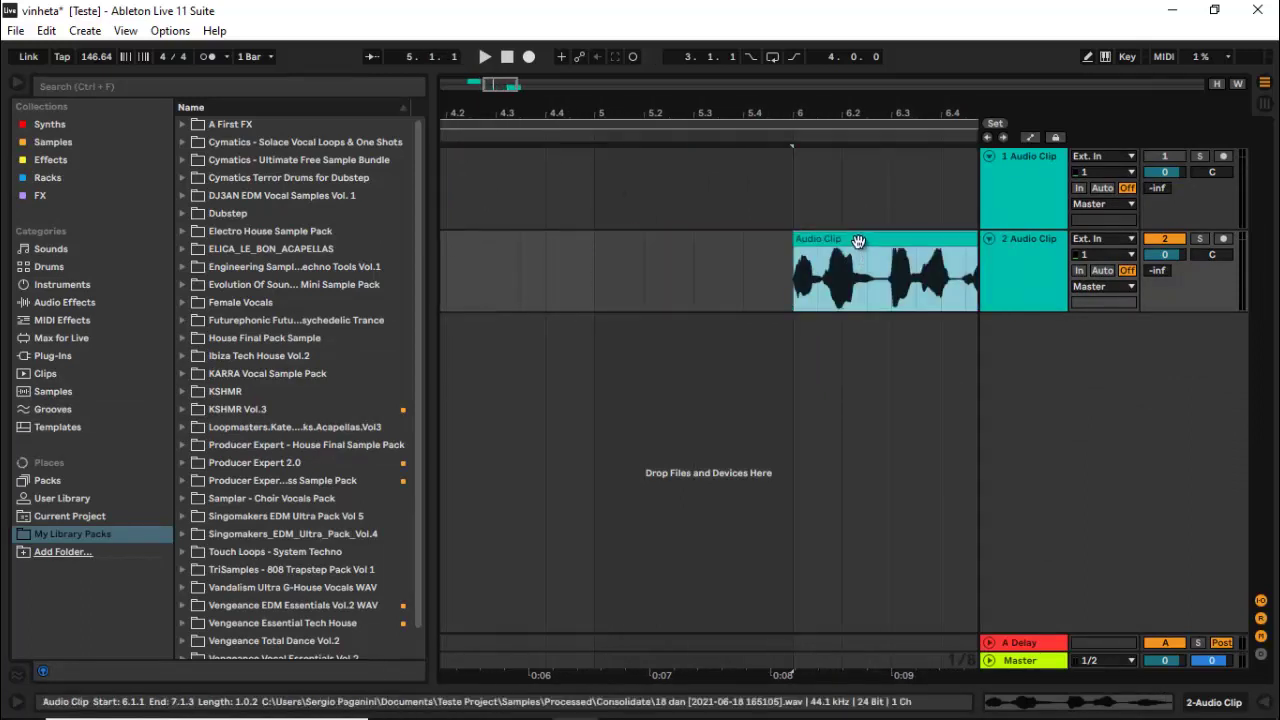
key("ctrl+j")
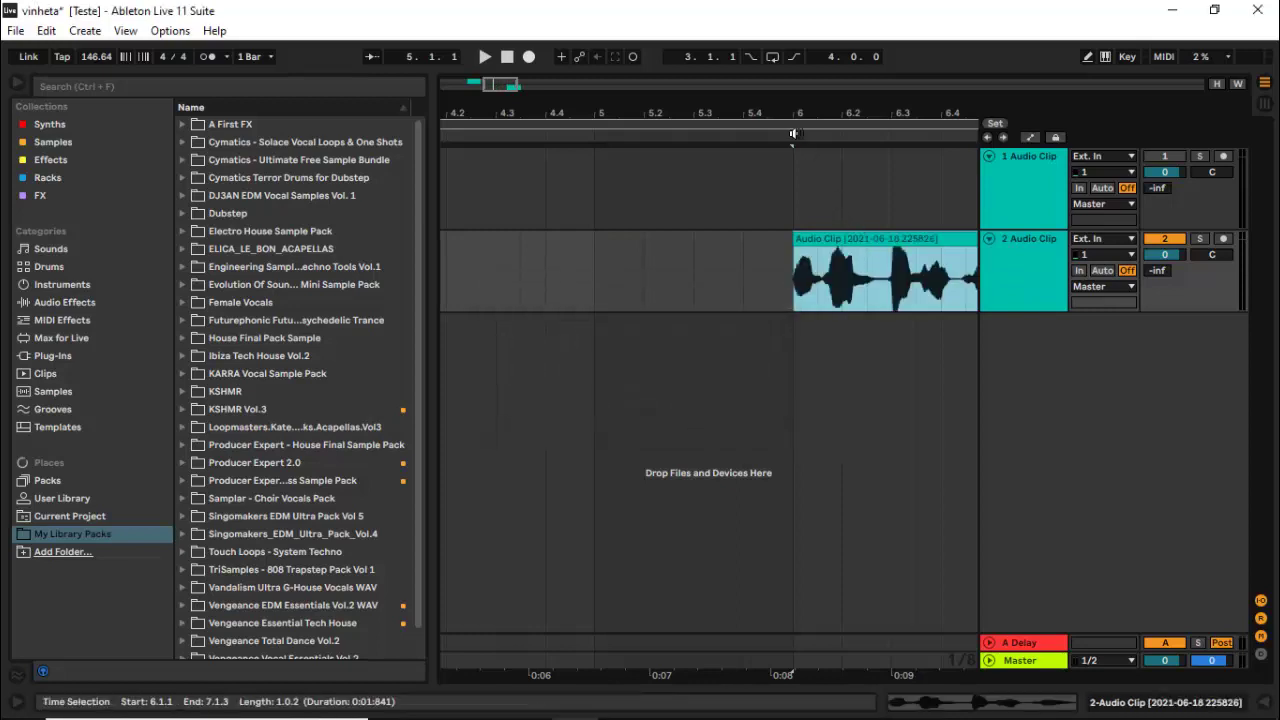
Step: Copy the first 0.0.2 of the consolidated clip to 5.1.1 on the same track, leaving the original intact
left_click_drag(500, 88, 504, 86)
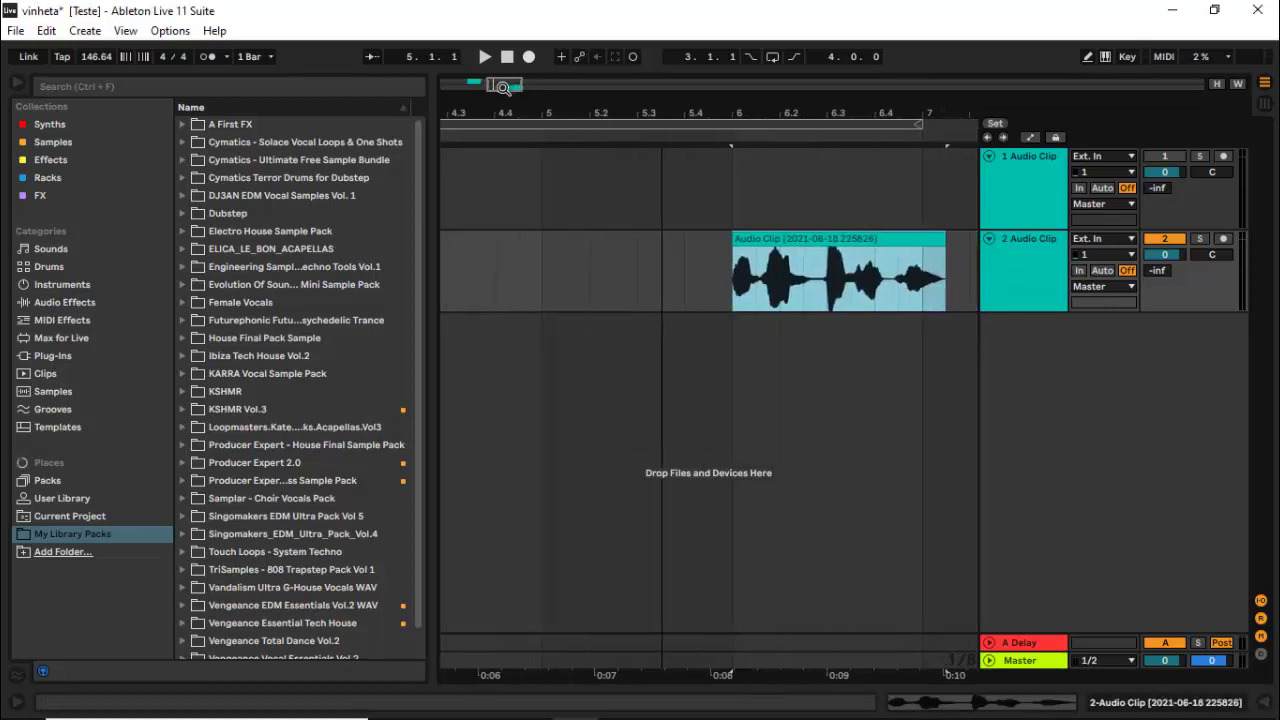
left_click_drag(735, 284, 746, 284)
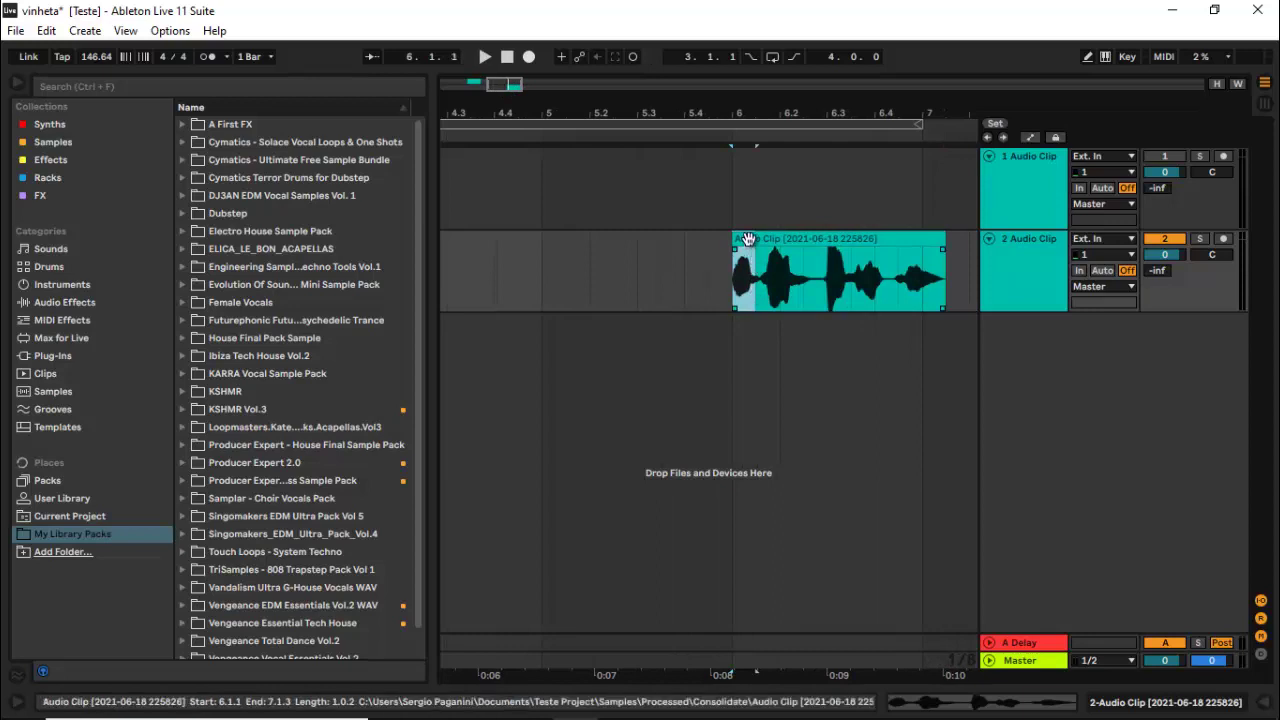
left_click_drag(745, 238, 561, 248)
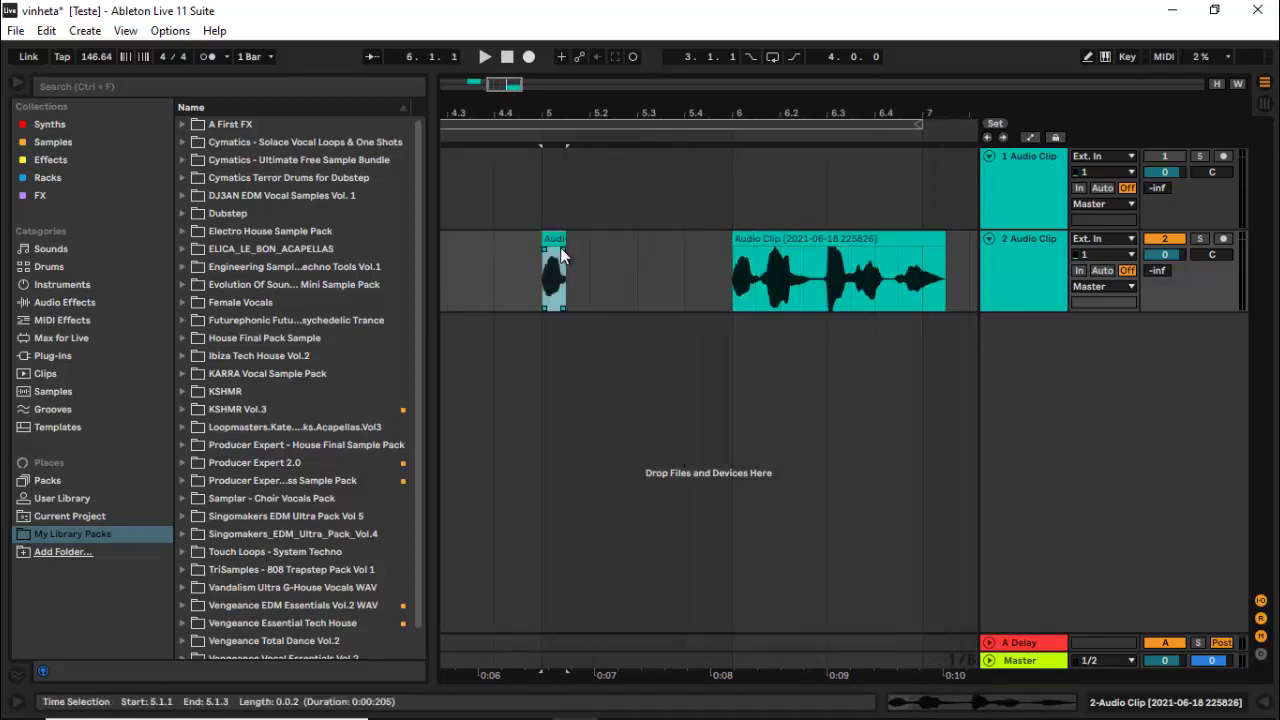
Step: Duplicate the short vocal slice seven times to fill bar 5 up to the full clip, and play from 5.1.1
key("ctrl+d")
key("ctrl+d")
key("ctrl+d")
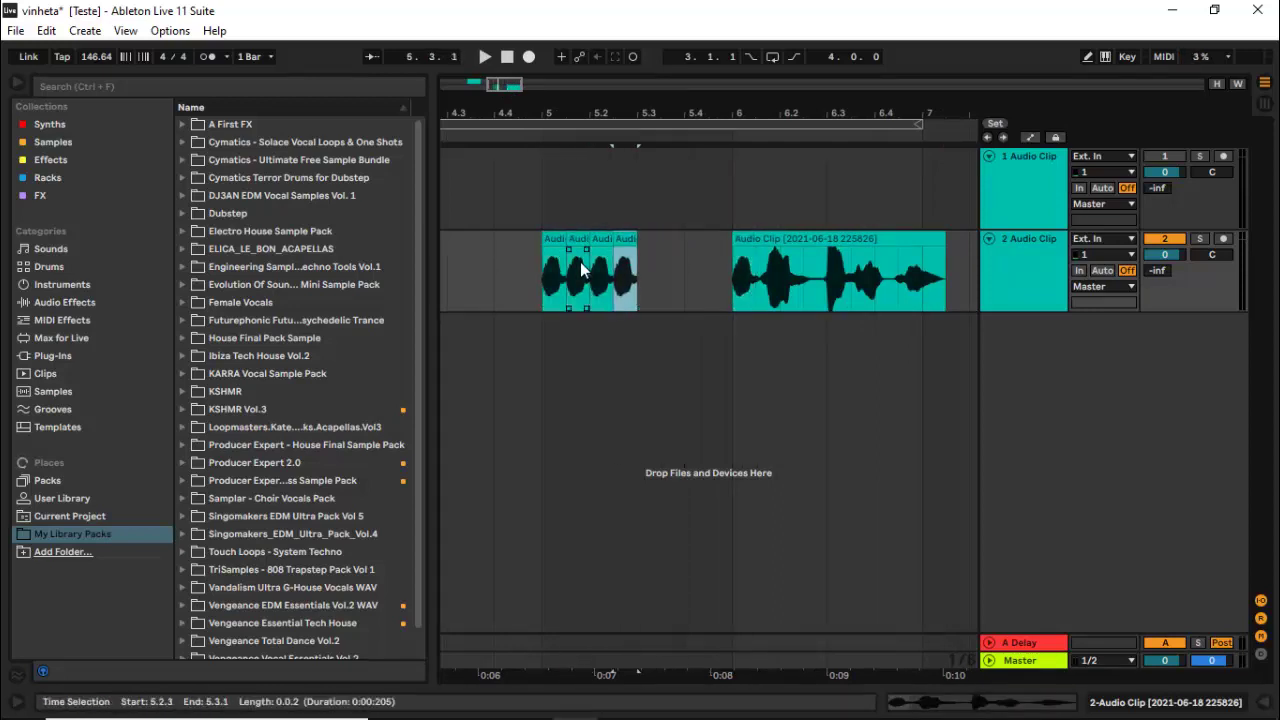
key("ctrl+d")
key("ctrl+d")
key("ctrl+d")
key("ctrl+d")
left_click(548, 278)
key("space")
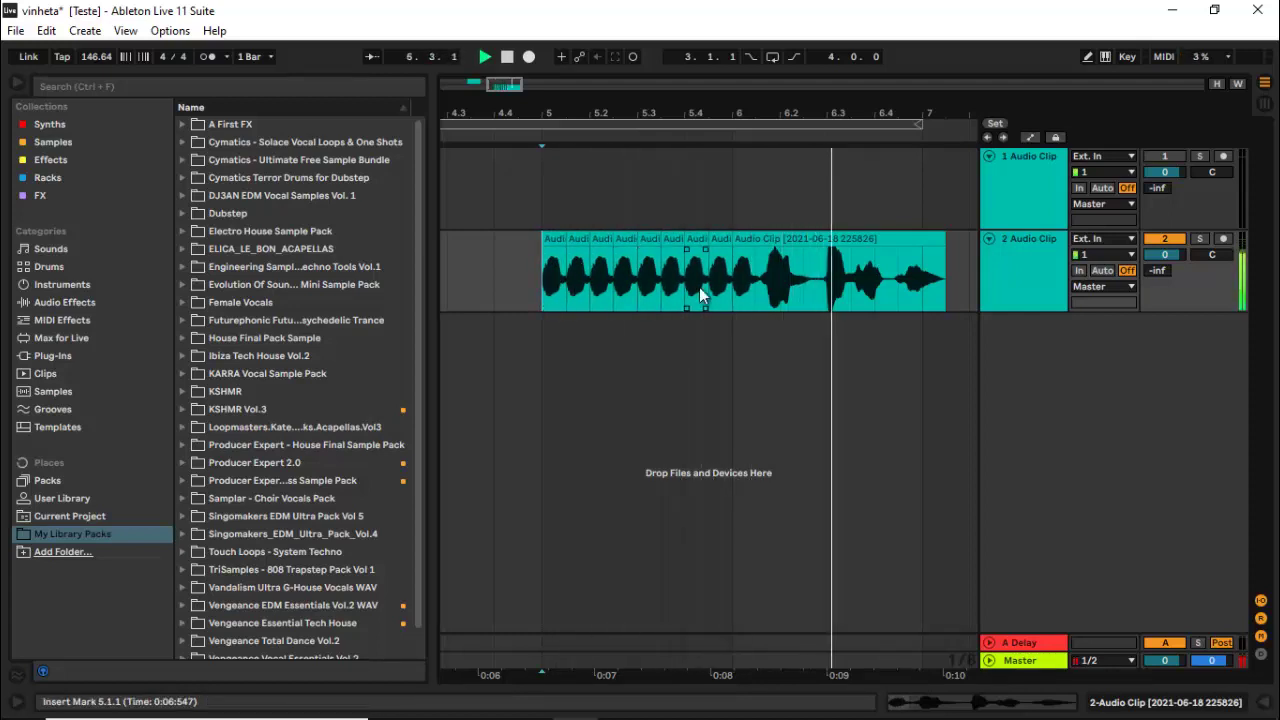
Step: Stop playback and delete the repeated short vocal slices between 5.1.1 and 6.1.1 on the second track
key("space")
left_click_drag(734, 284, 548, 290)
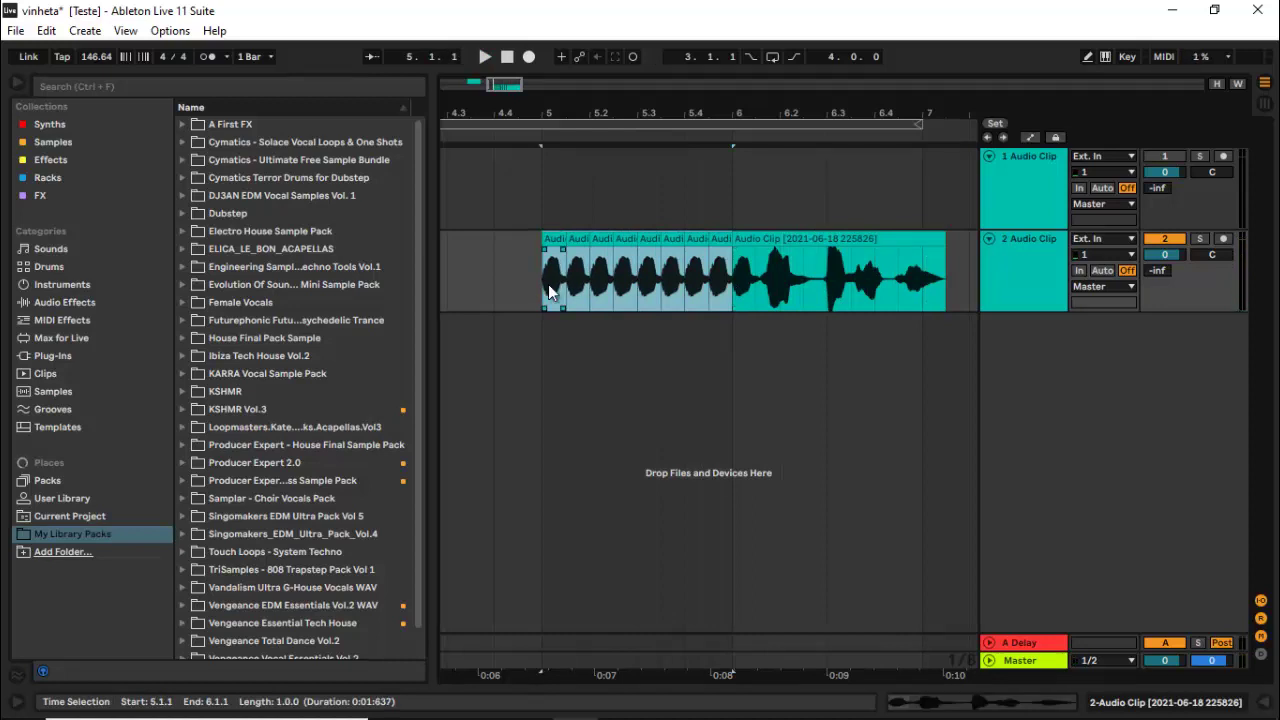
key("Delete")
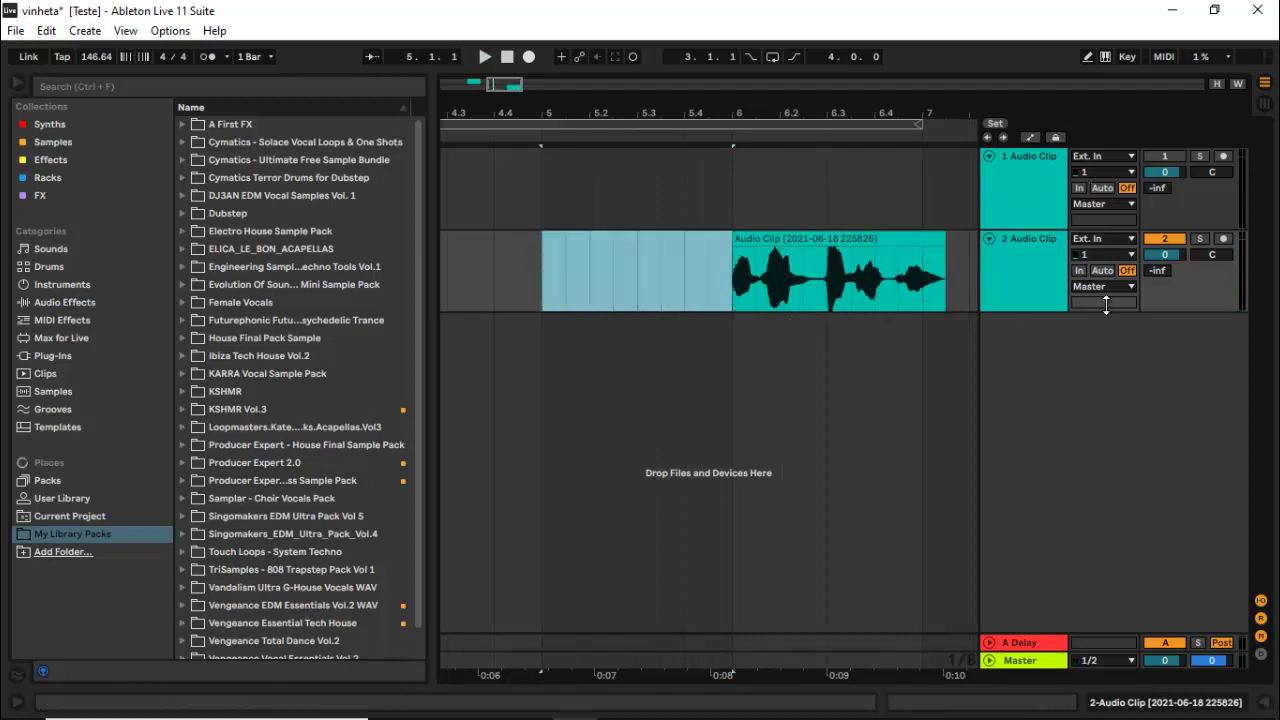
Step: Insert a MIDI track below the second track, and copy the first 0.0.2 of the vocal clip to 5.1.1 on the second track
left_click(1020, 347)
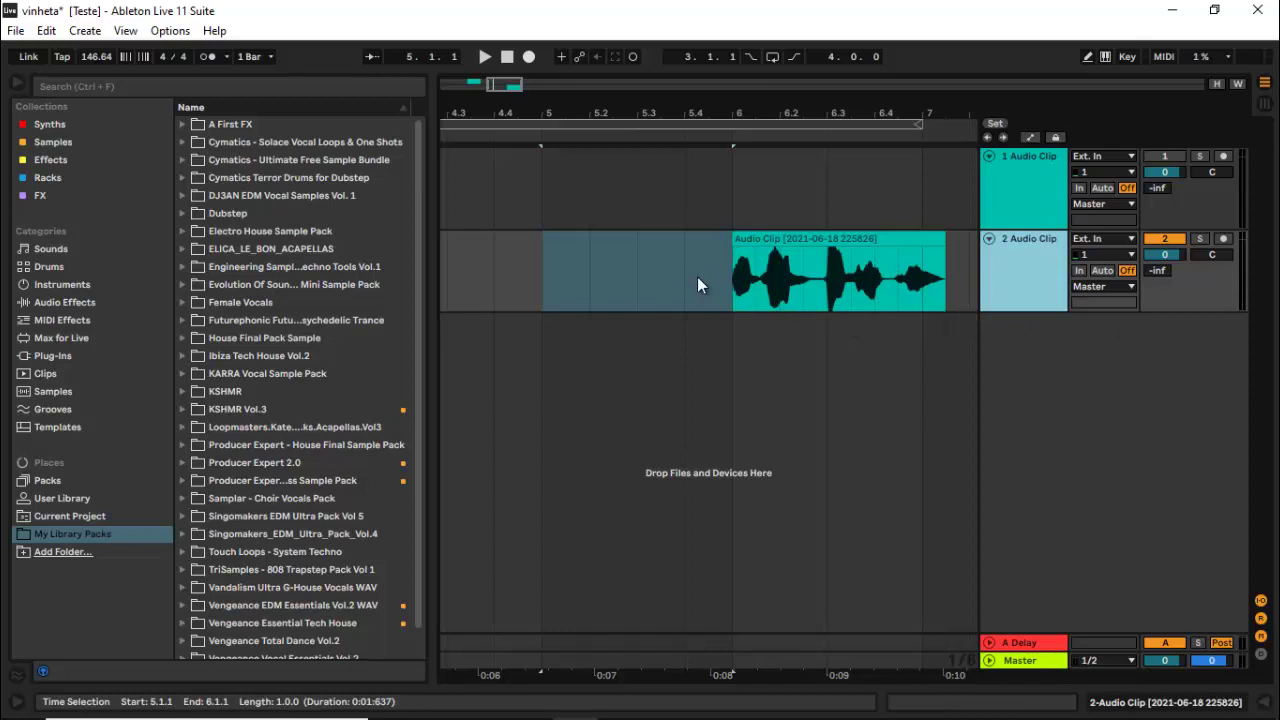
right_click(1041, 363)
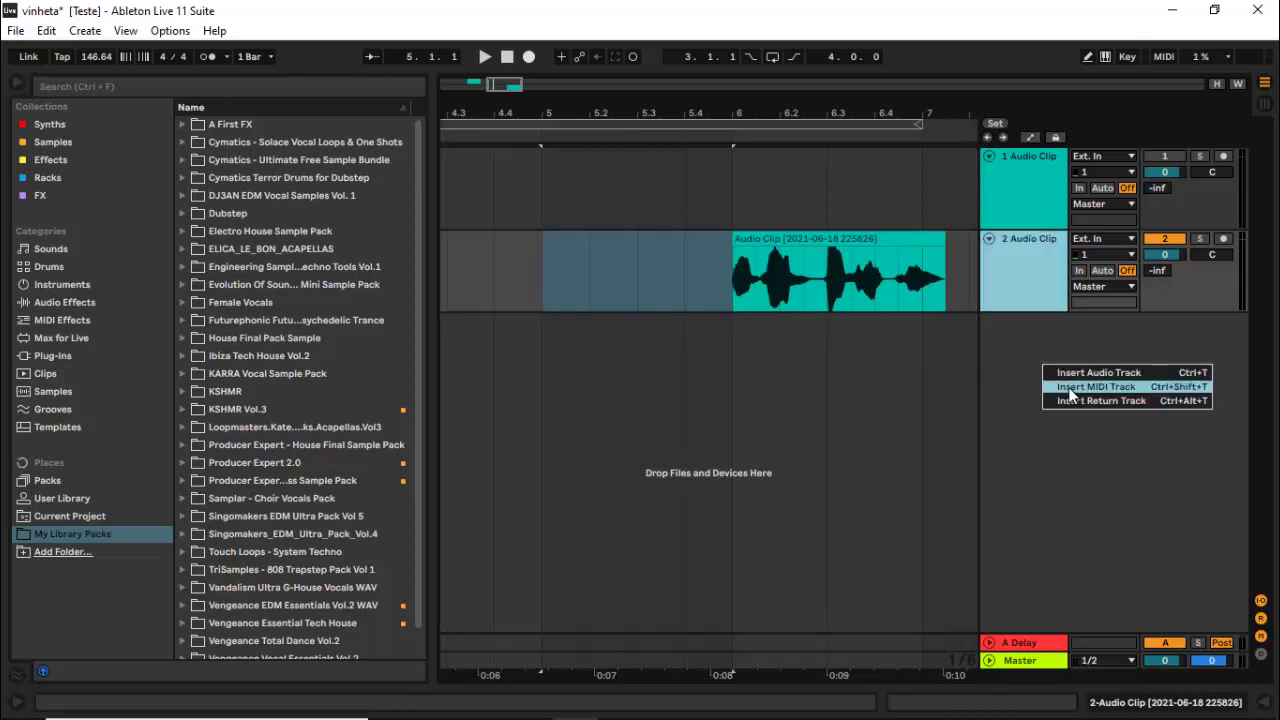
left_click(1070, 386)
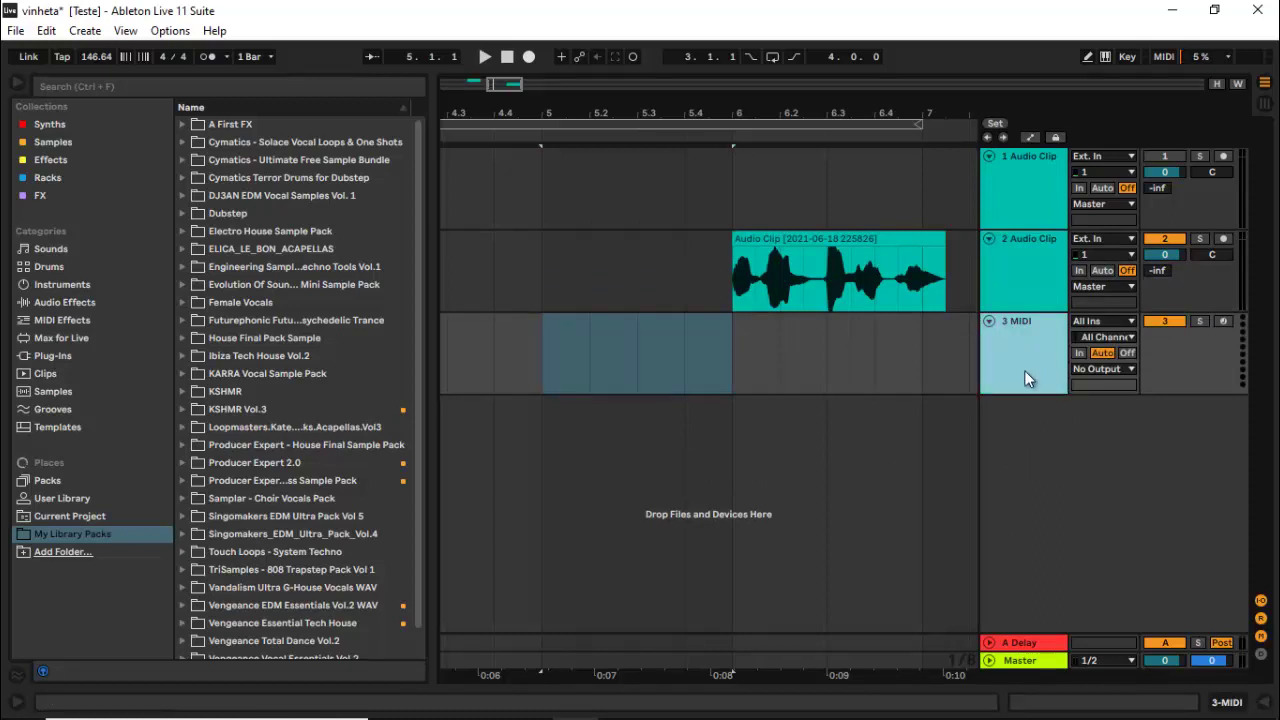
left_click_drag(735, 286, 557, 258)
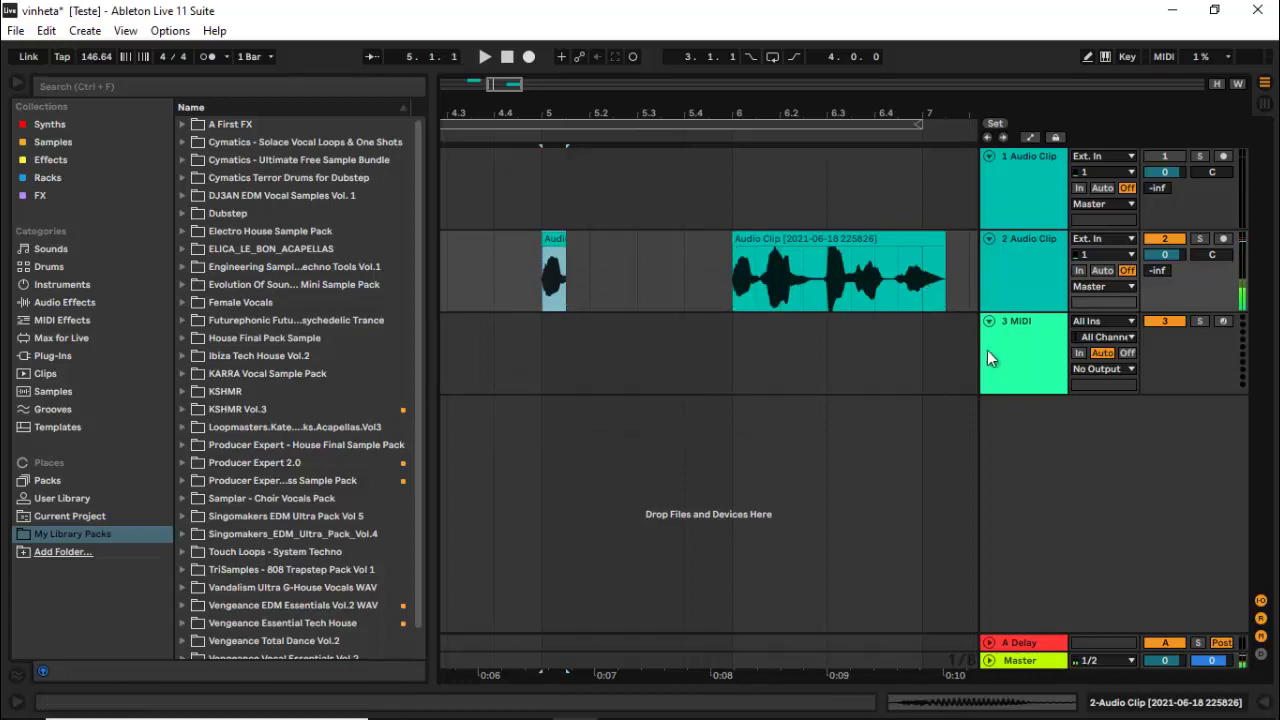
Step: Load the short vocal slice into the new MIDI track as a sampler instrument and switch it to 1-Shot mode
left_click(1013, 350)
left_click(1013, 349)
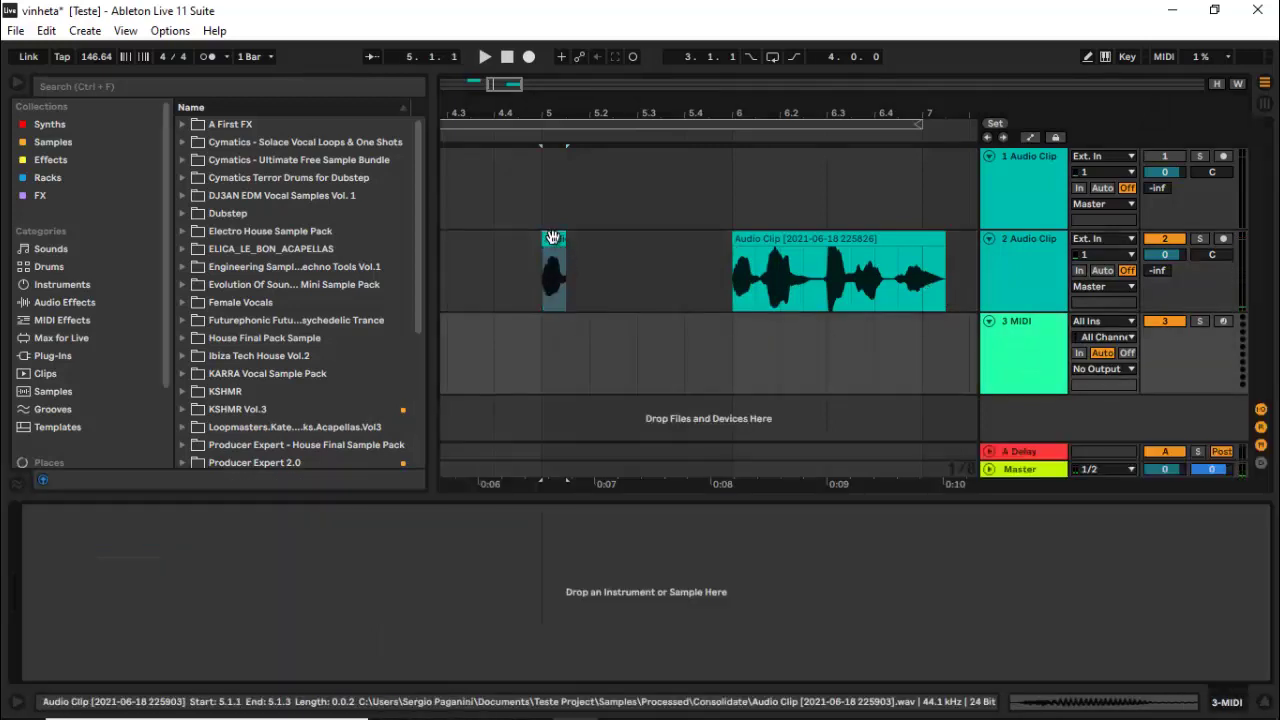
left_click_drag(553, 237, 637, 528)
left_click_drag(538, 563, 534, 556)
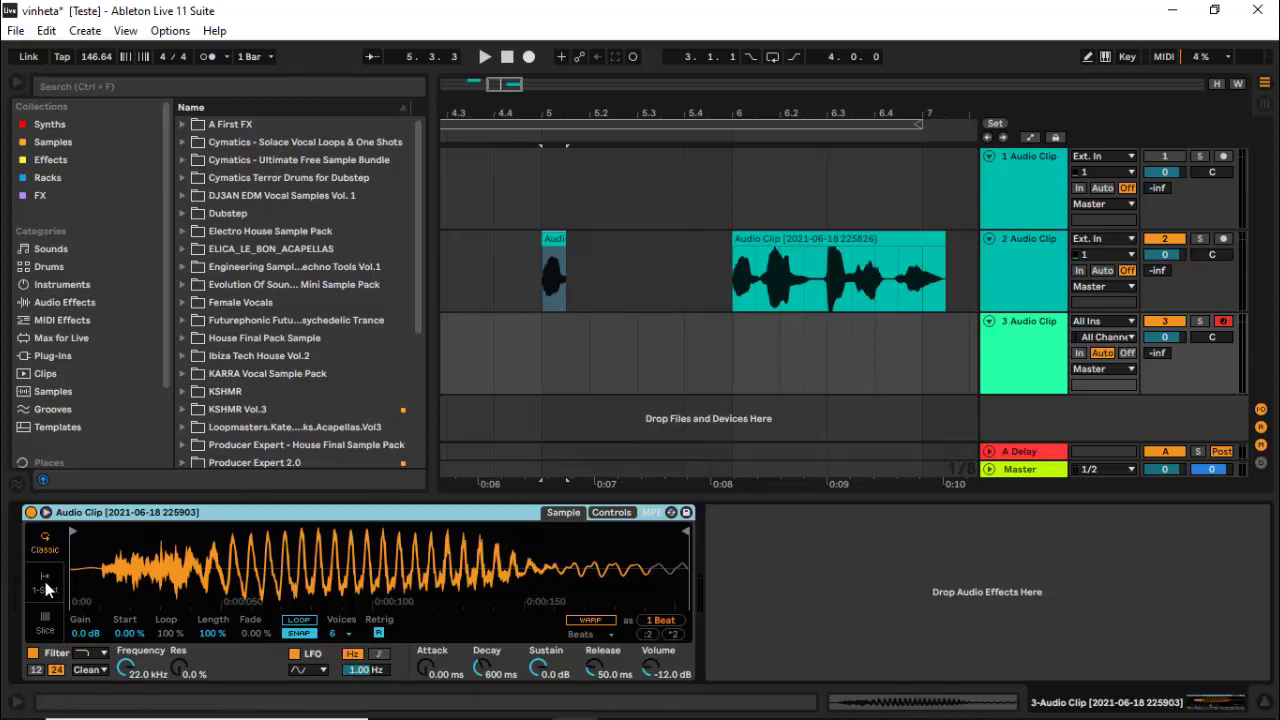
left_click(45, 586)
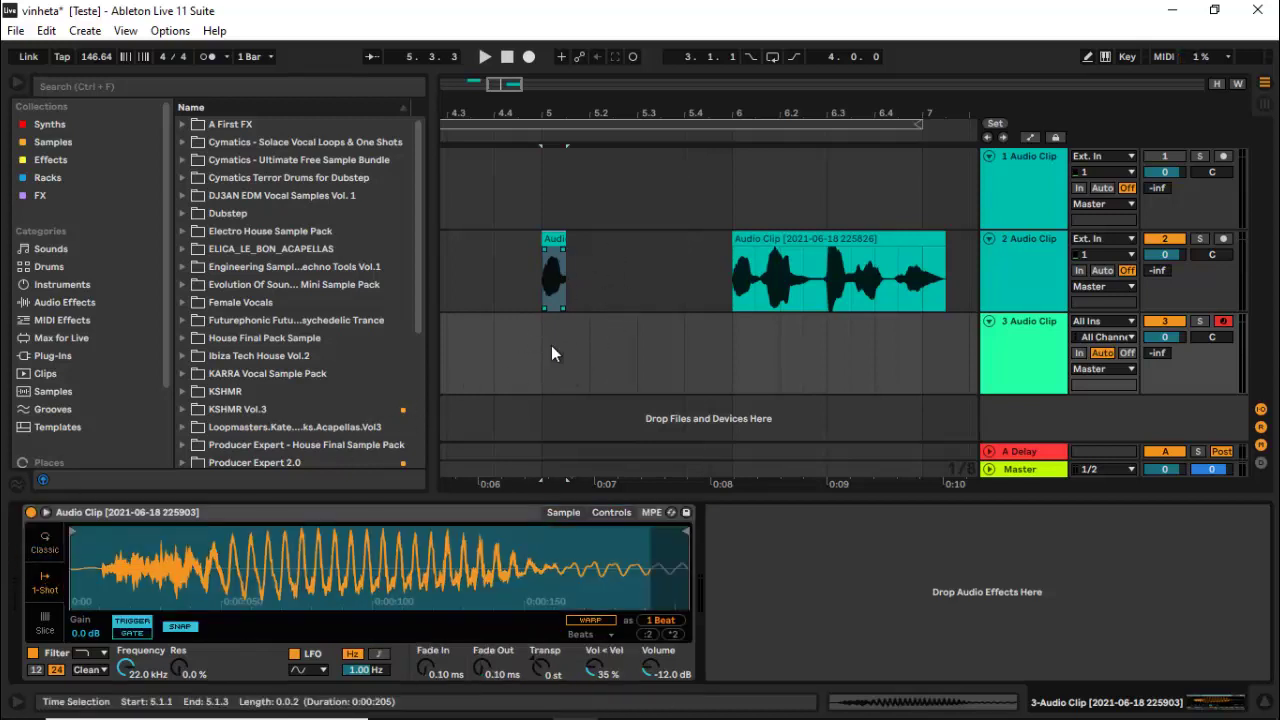
Step: Create an empty MIDI clip from 5.1.1 to 6.1.1 on the sampler track and move the short audio slice to 4.4.1
left_click_drag(587, 350, 729, 356)
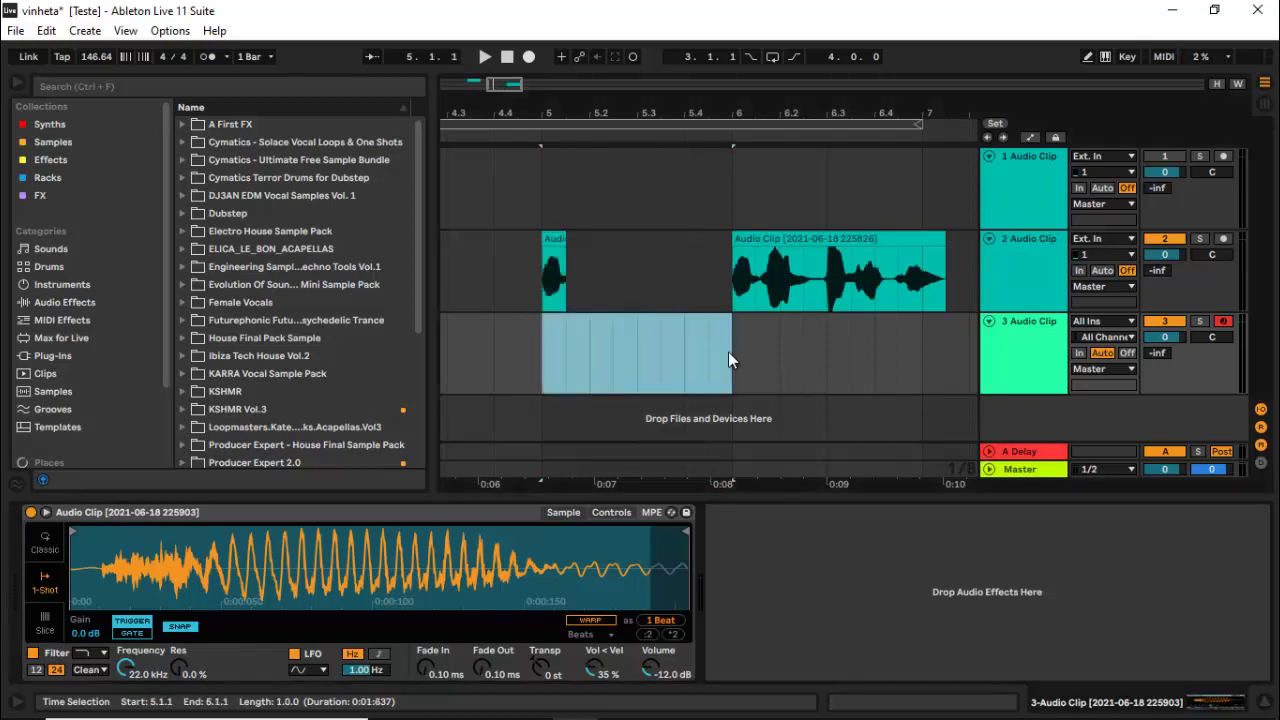
key("ctrl+shift+m")
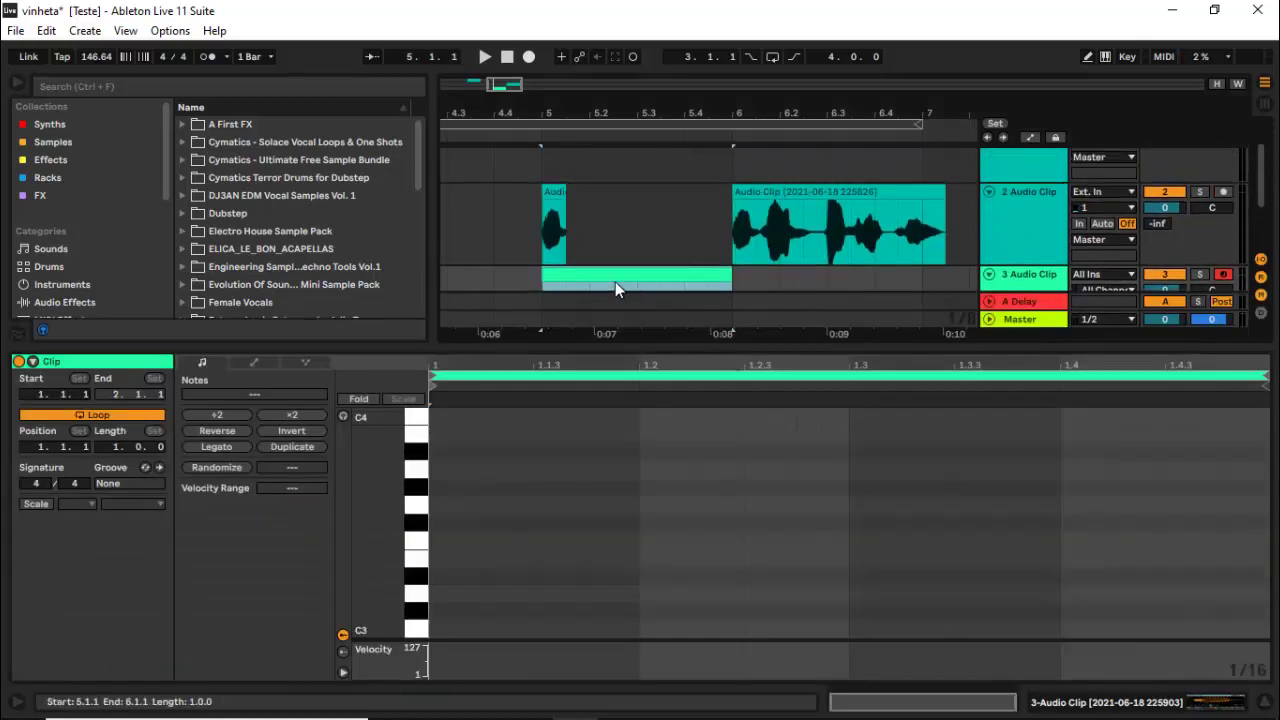
scroll(590, 250, "up", 1)
left_click_drag(556, 230, 507, 230)
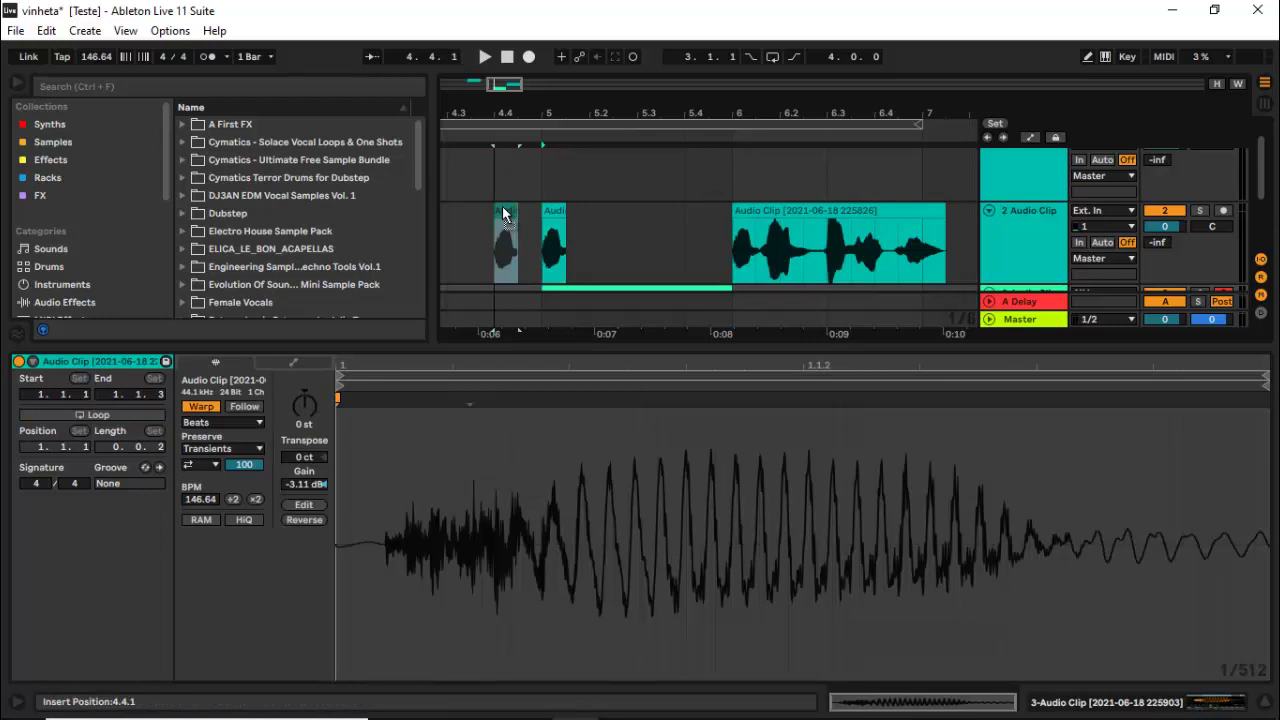
Step: Open the empty MIDI clip, turn on note preview and audition the sampled slice on several piano-roll keys
scroll(616, 238, "down", 3)
left_click(631, 219)
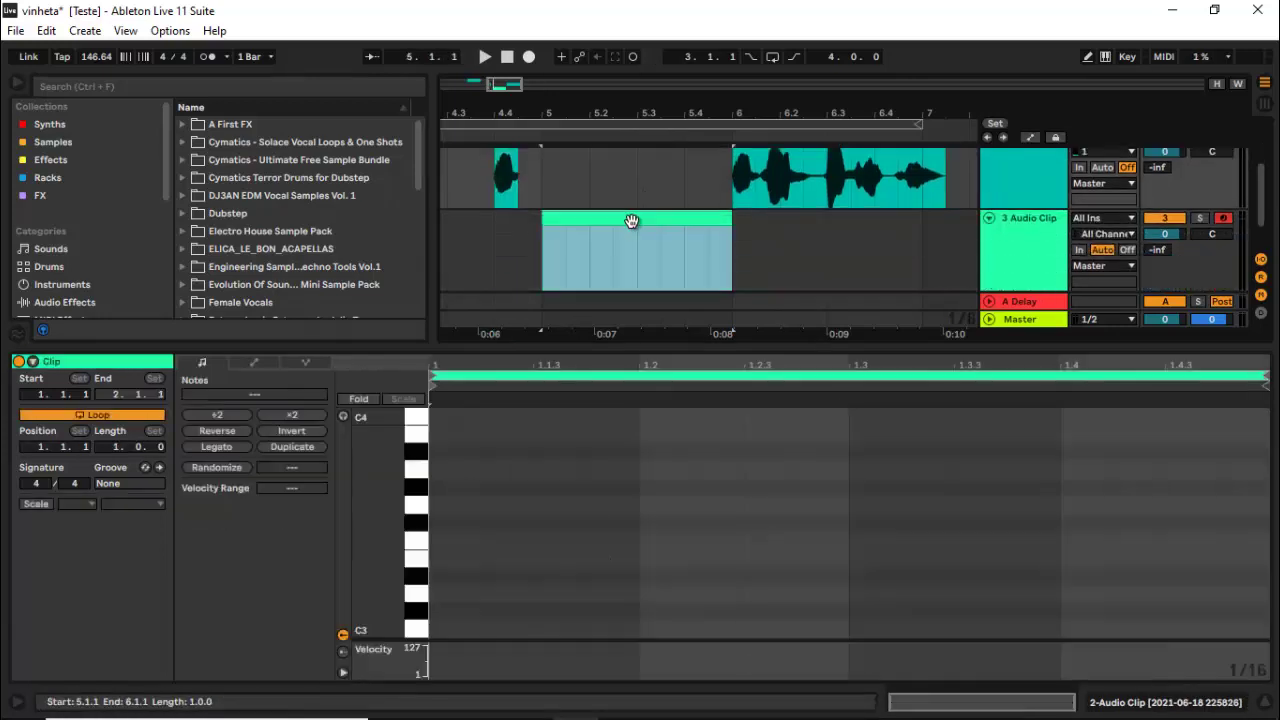
left_click(343, 416)
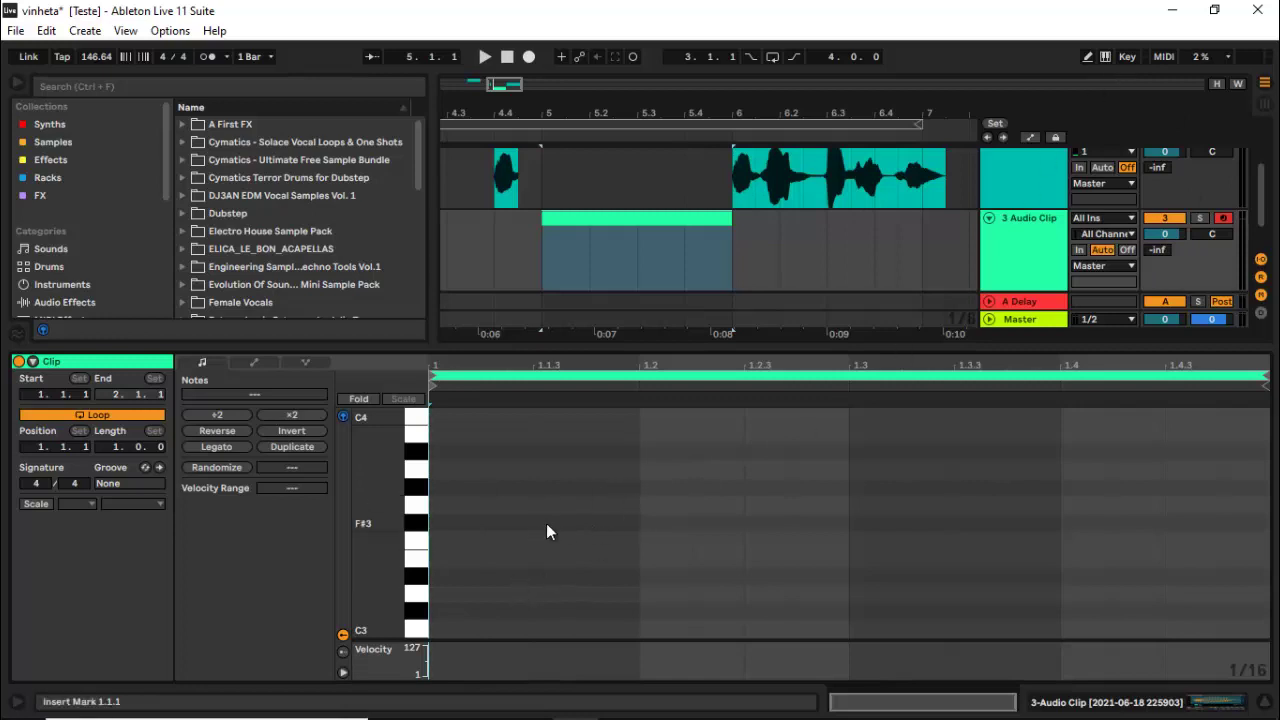
left_click_drag(413, 479, 418, 612)
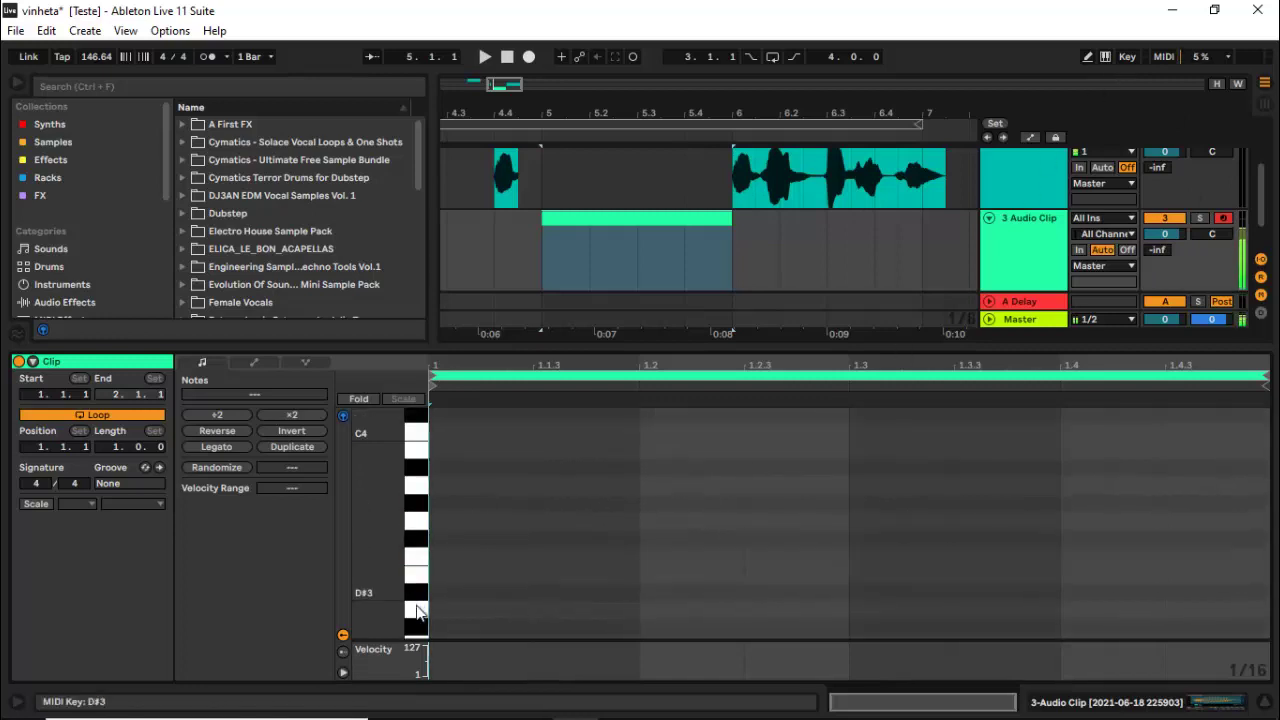
left_click(420, 494)
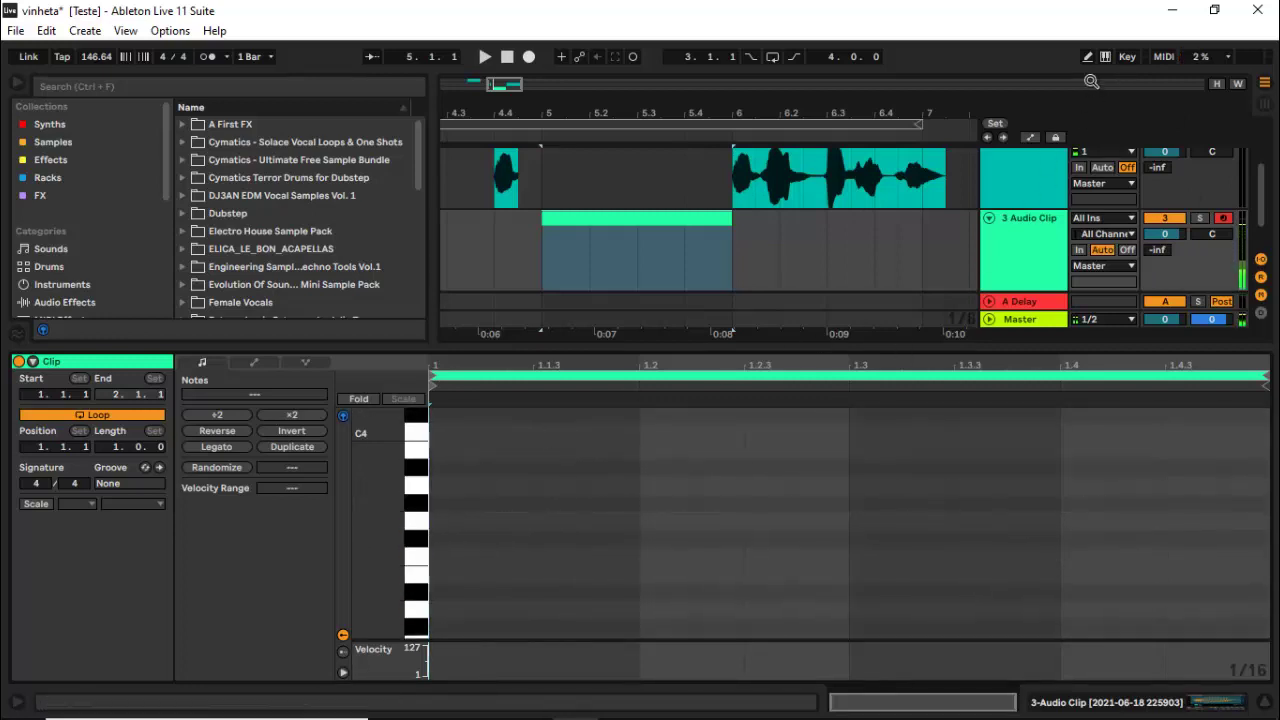
Step: Enable the computer MIDI keyboard and play the sampled slice at several different pitches
left_click(1105, 56)
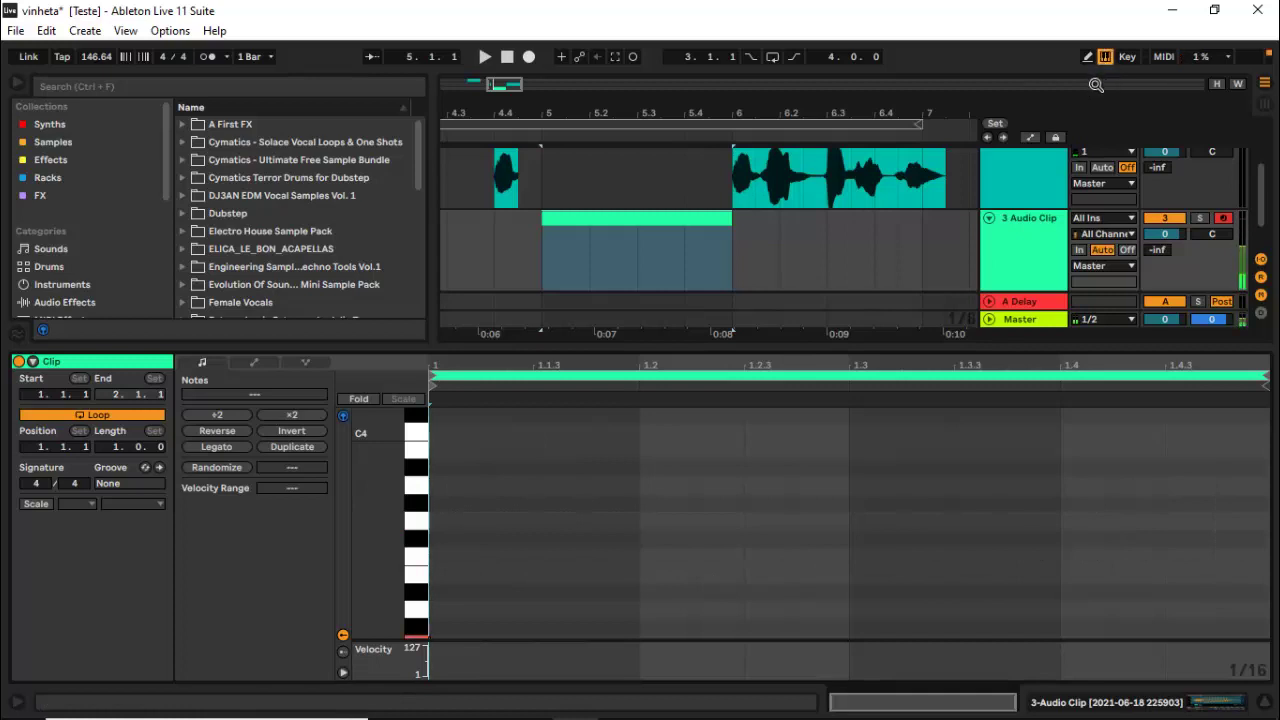
key("k")
key("e")
key("s")
key("a")
key("d")
key("s")
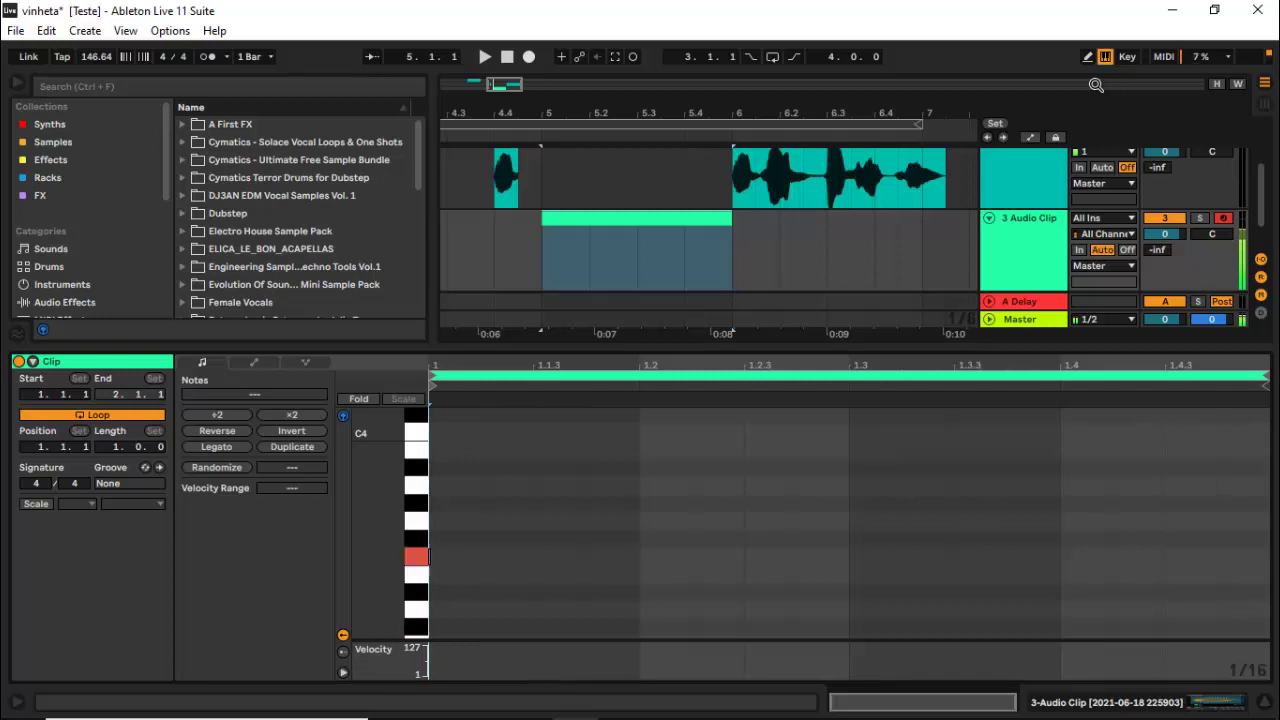
key("f")
key("e")
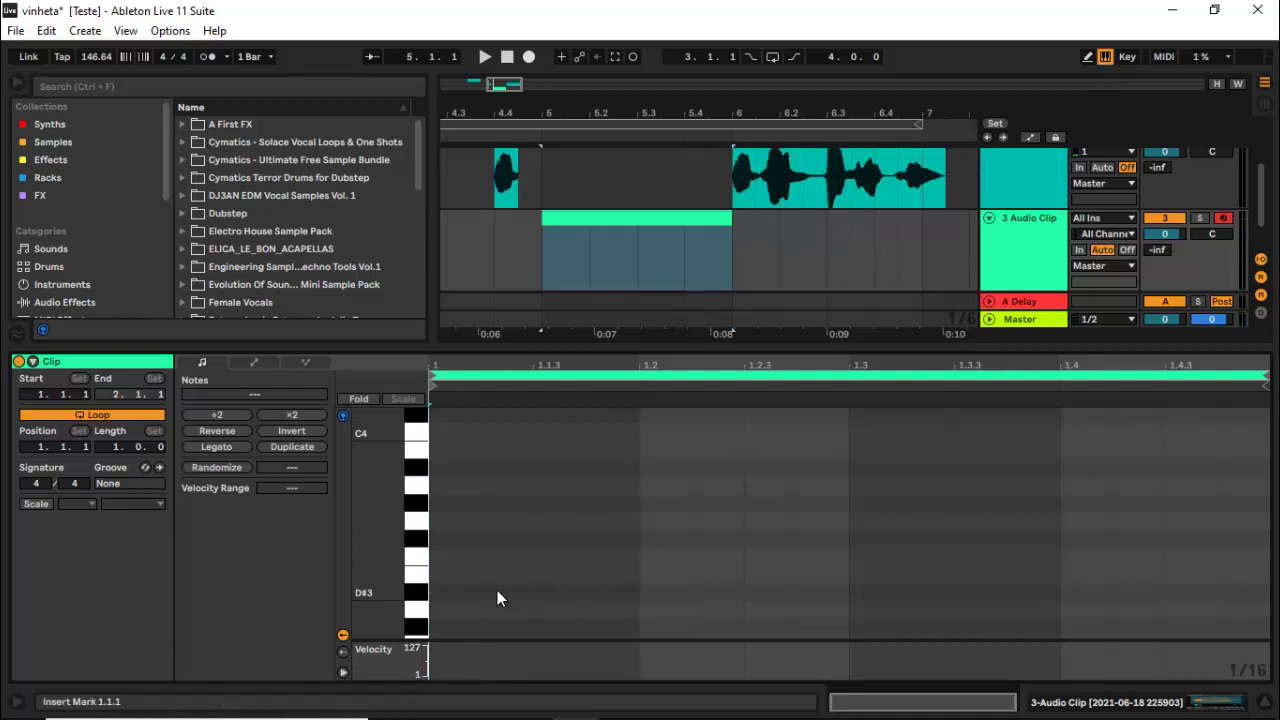
Step: Add a C3 note spanning 1.1.1 to 2.1.1 in the MIDI clip, close the clip's detail view and briefly play it back
scroll(502, 524, "down", 1)
double_click(458, 610)
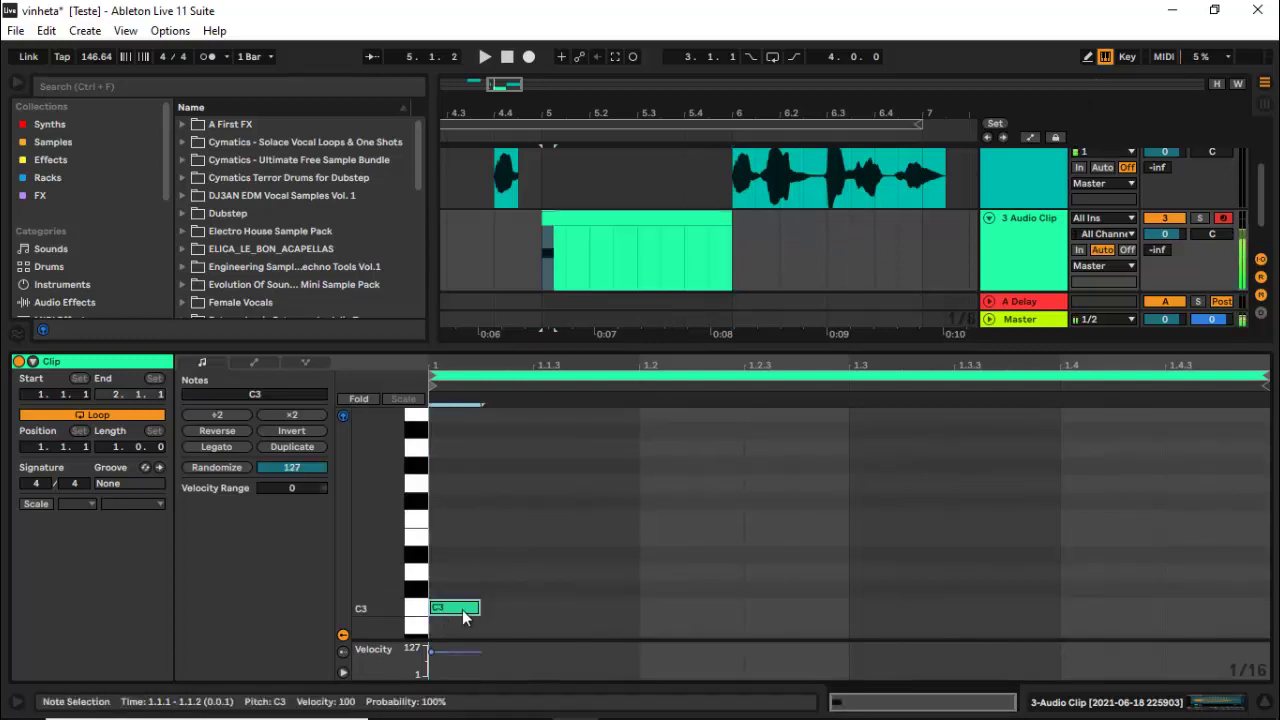
left_click_drag(478, 610, 1265, 627)
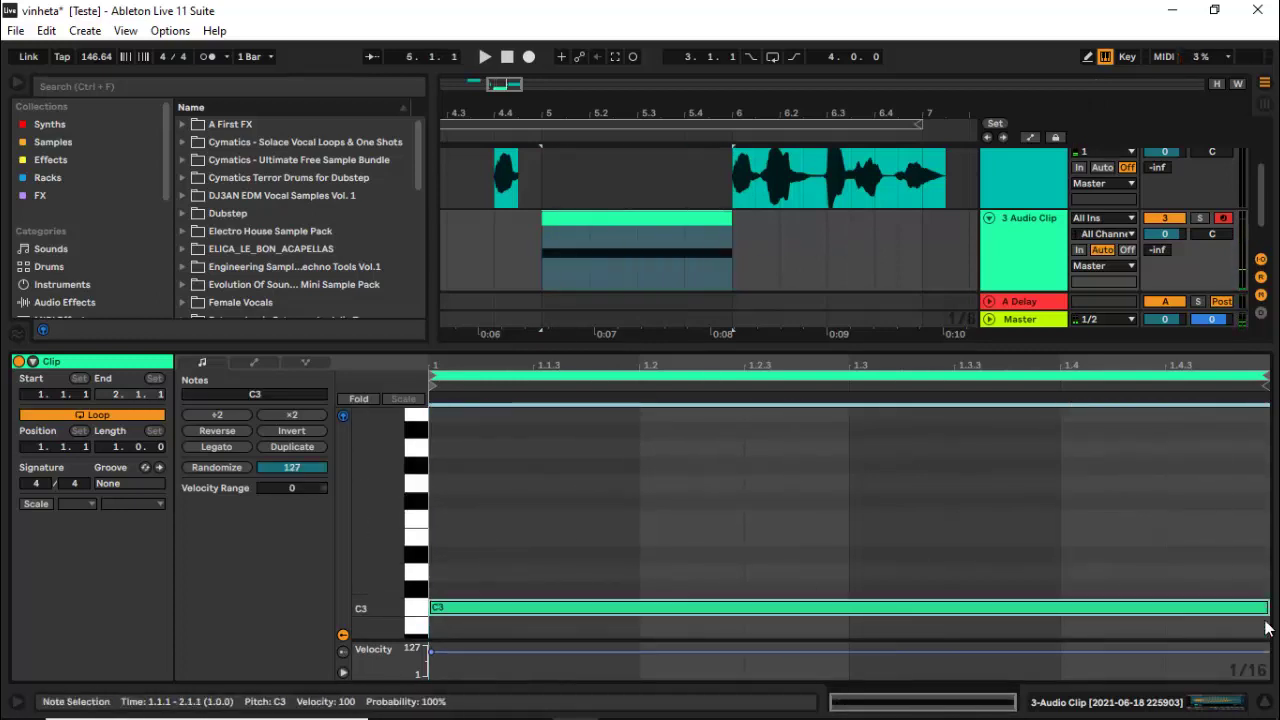
left_click(1263, 702)
key("space")
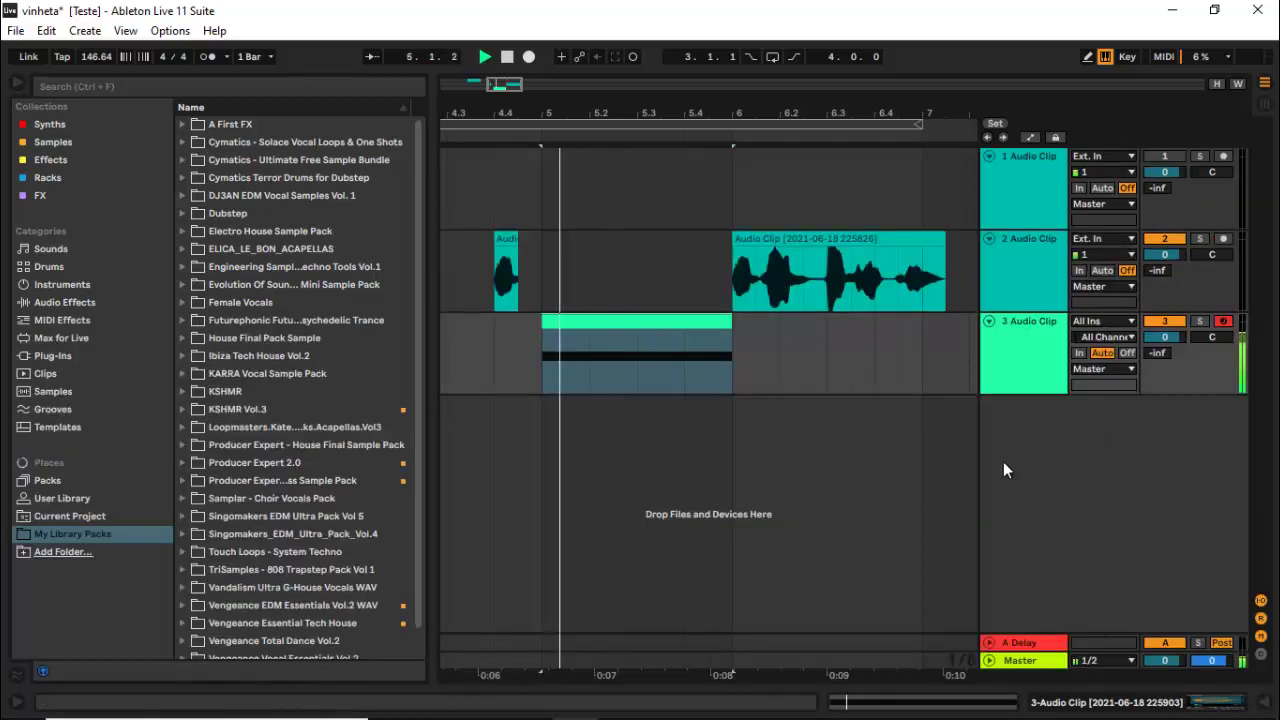
left_click(999, 361)
key("space")
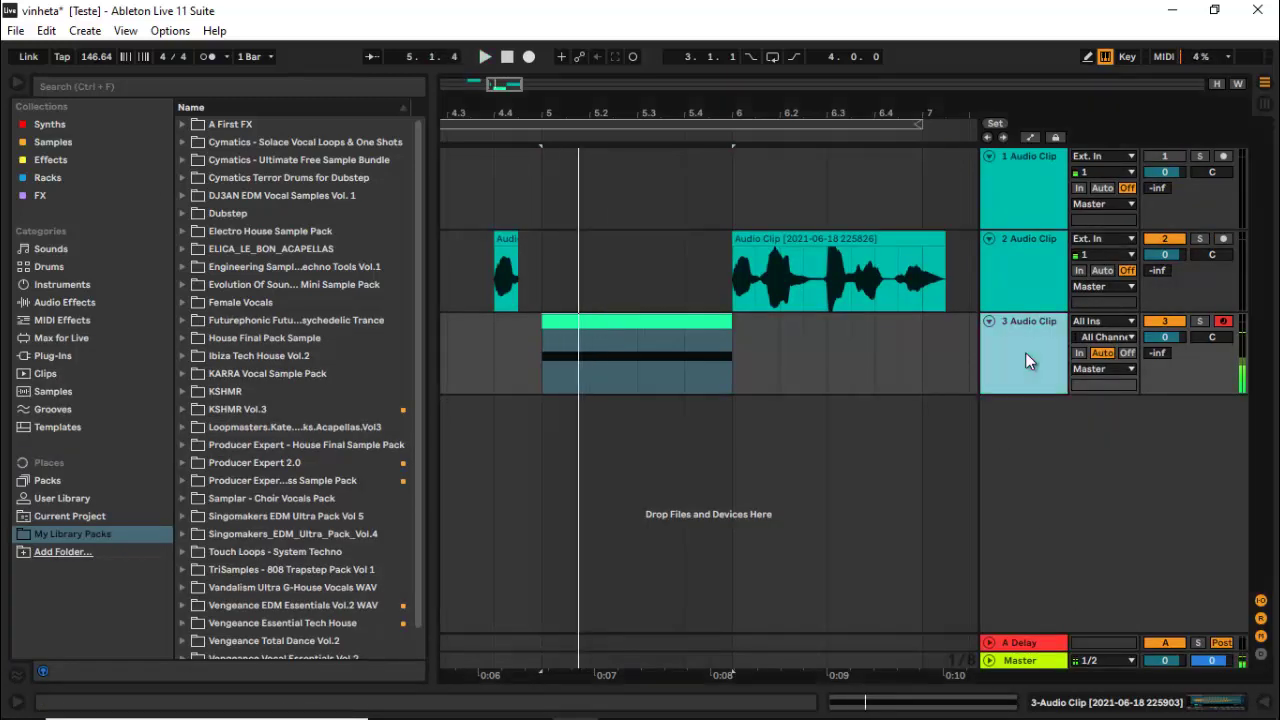
Step: Show the third track's devices and add the Arpeggiator MIDI effect before the sampler
double_click(1025, 352)
left_click(50, 318)
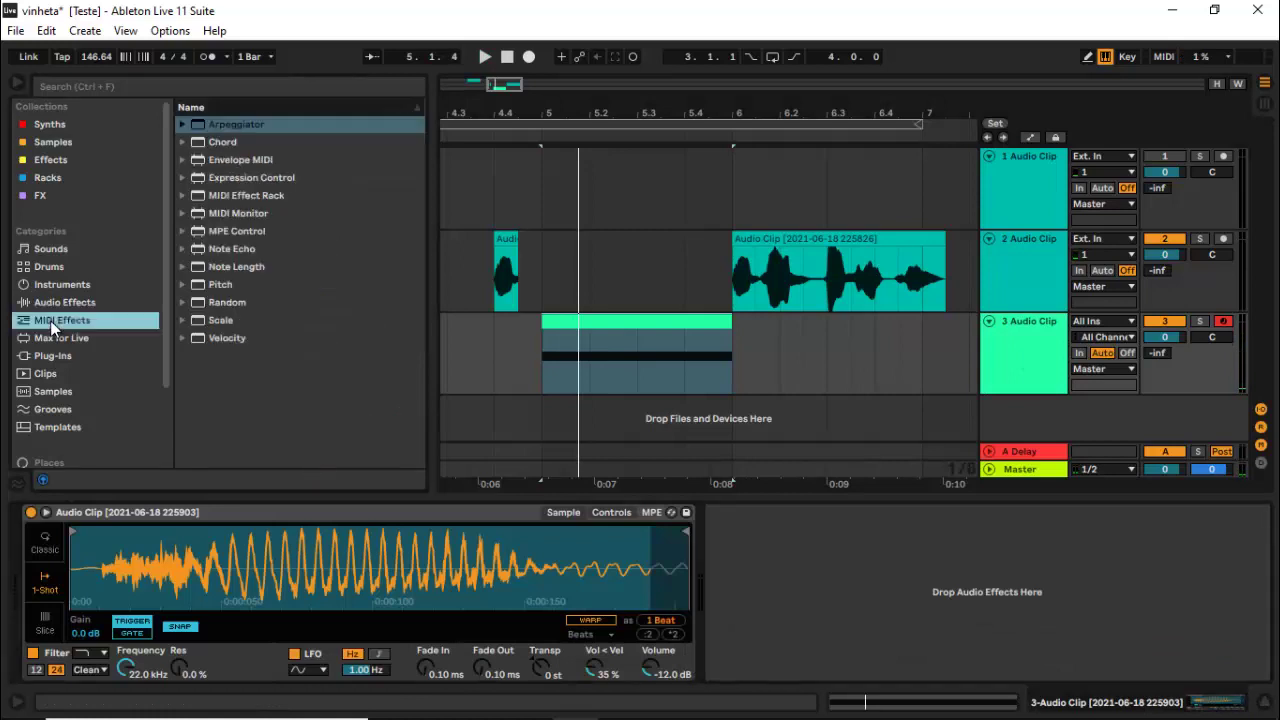
left_click(54, 300)
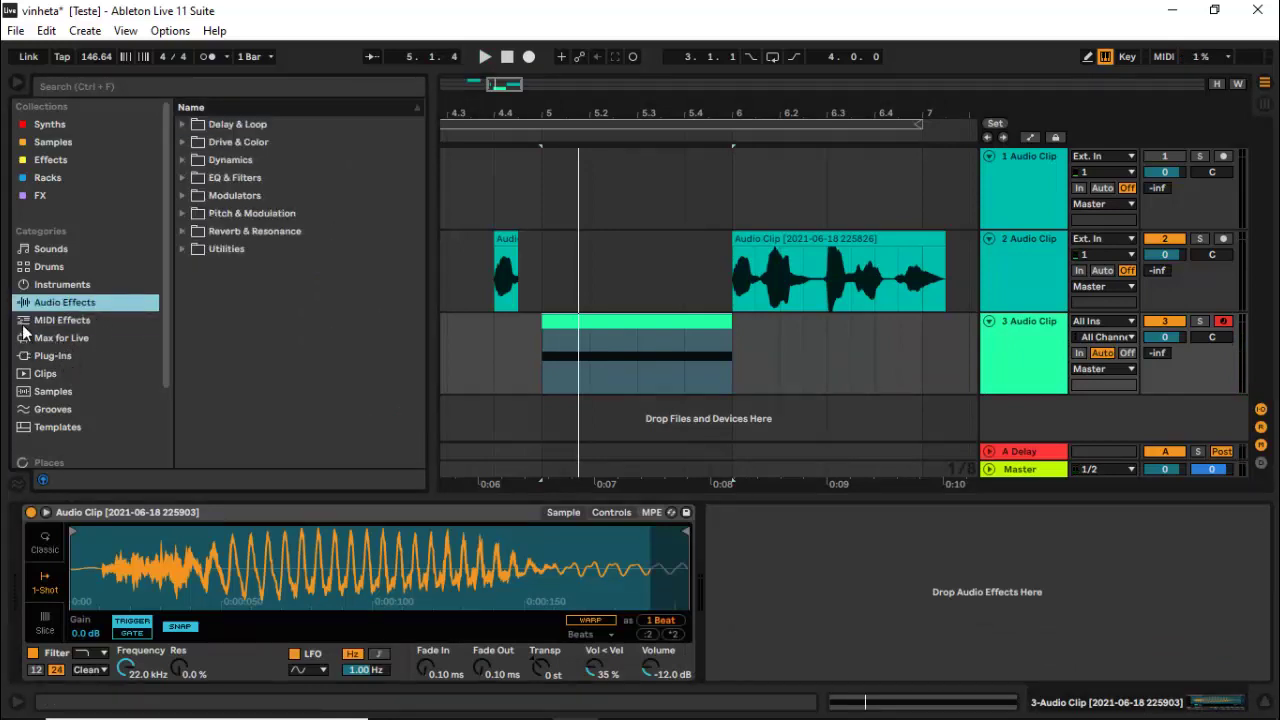
left_click(53, 321)
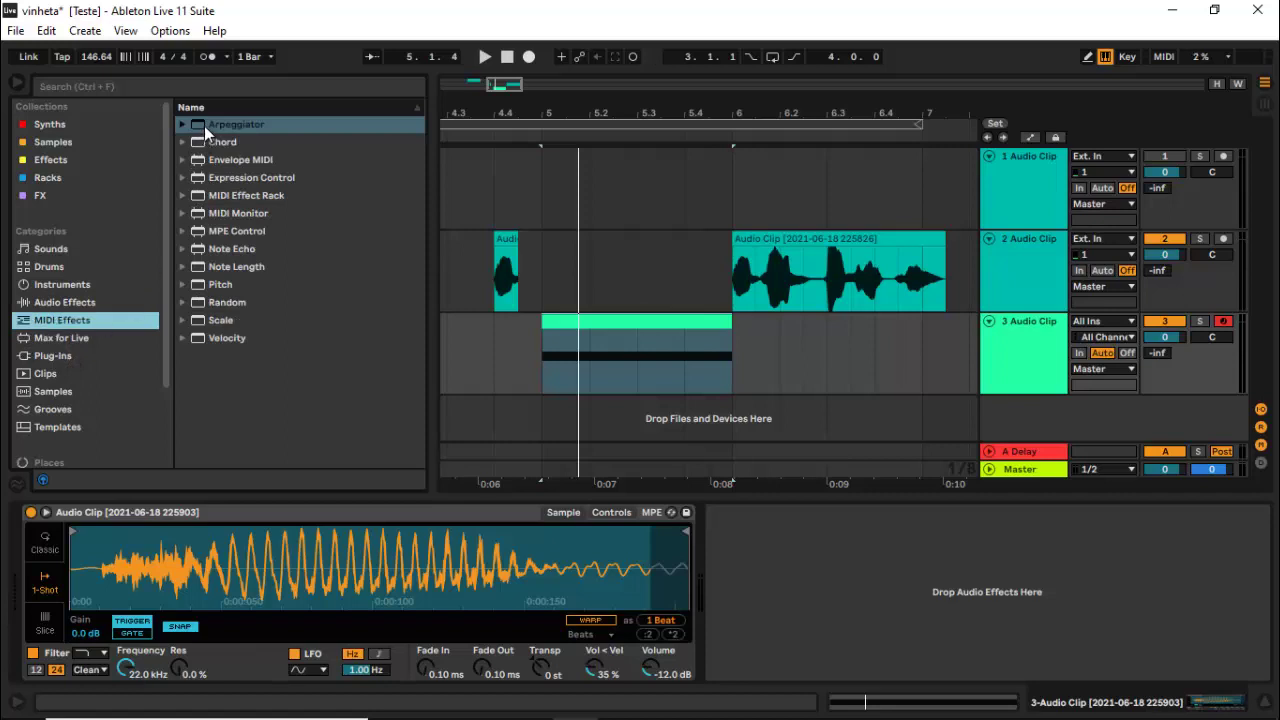
left_click_drag(204, 126, 42, 568)
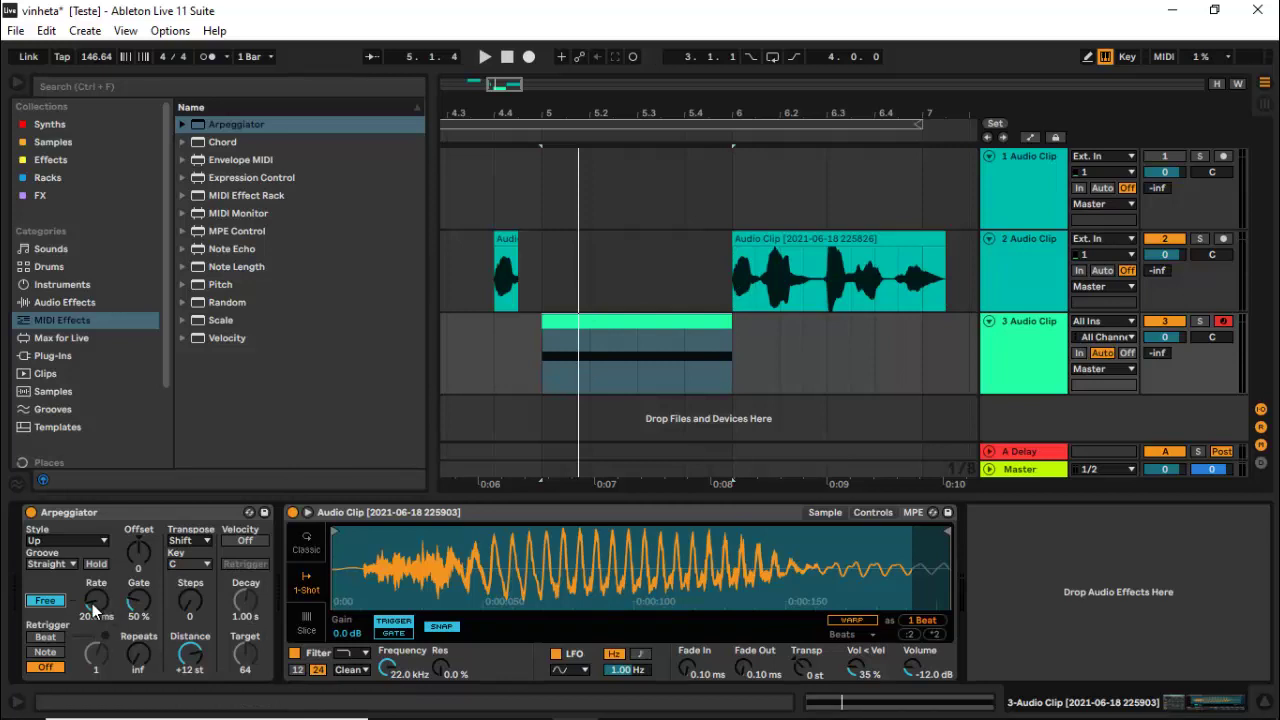
Step: Audition the stutter with slower and faster Arpeggiator free rates, and settle on 69.4 ms
scroll(94, 602, "up", 5)
key("space")
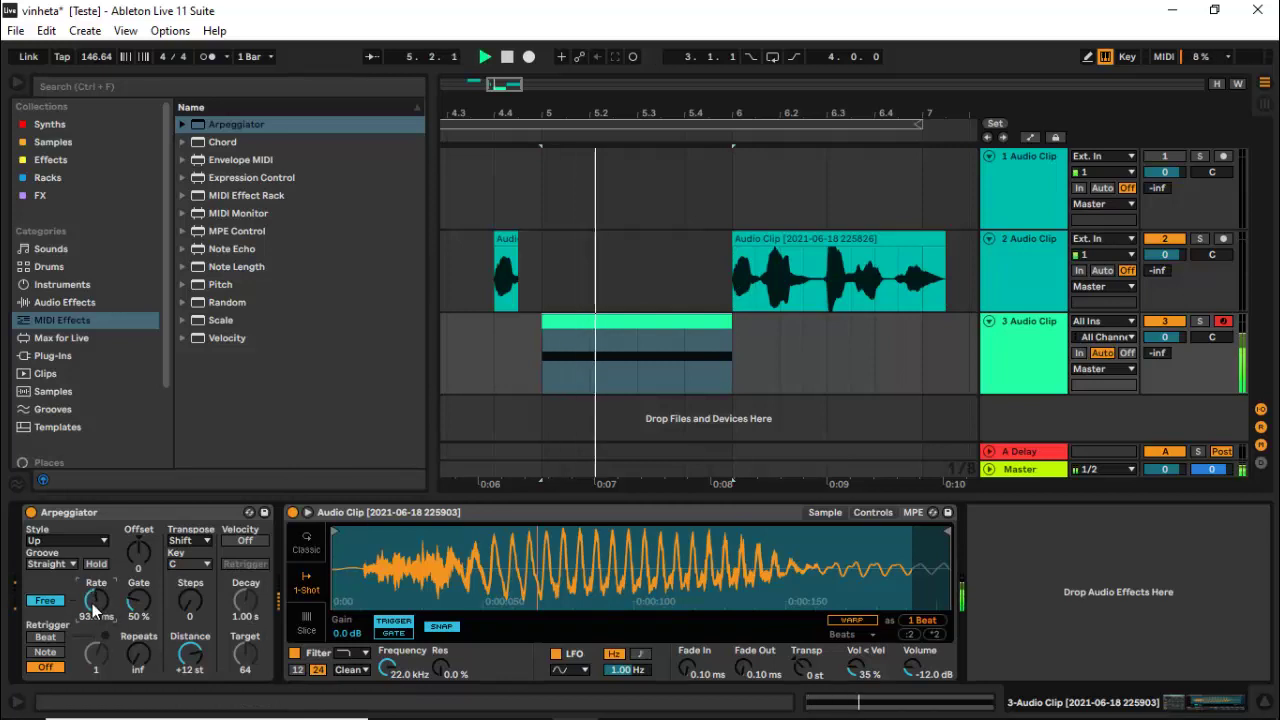
scroll(96, 604, "down", 3)
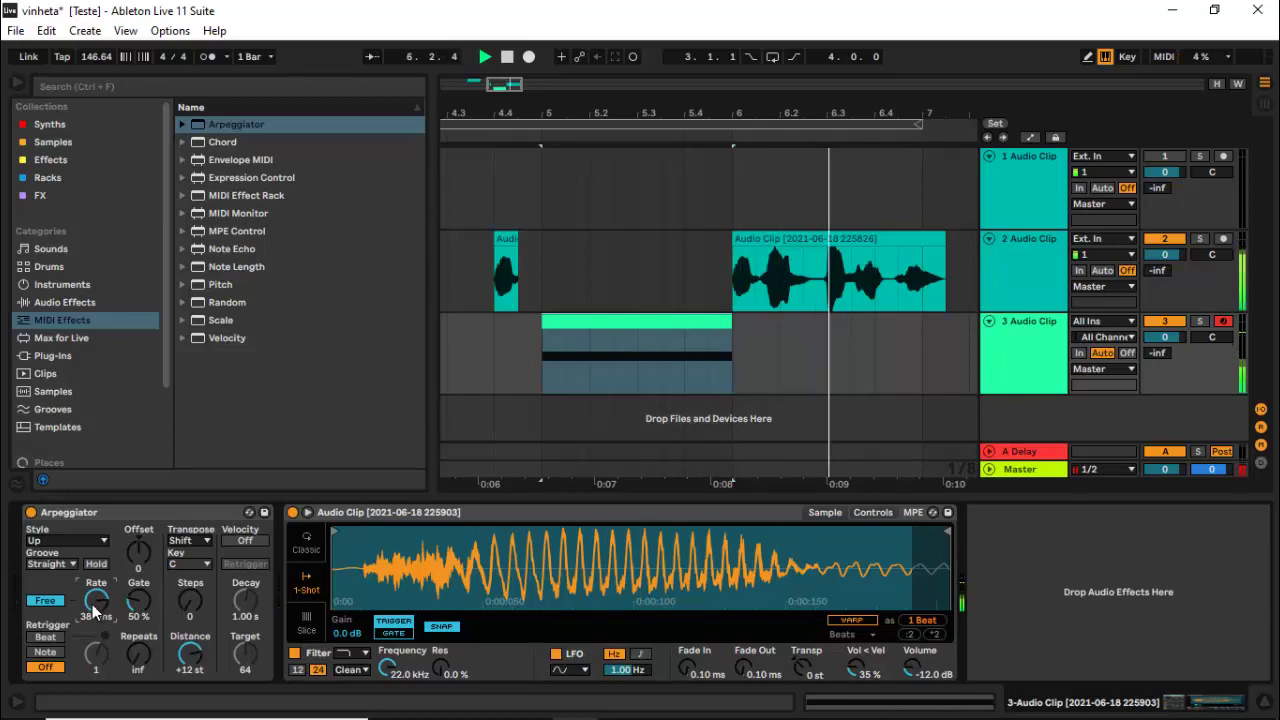
scroll(95, 605, "down", 3)
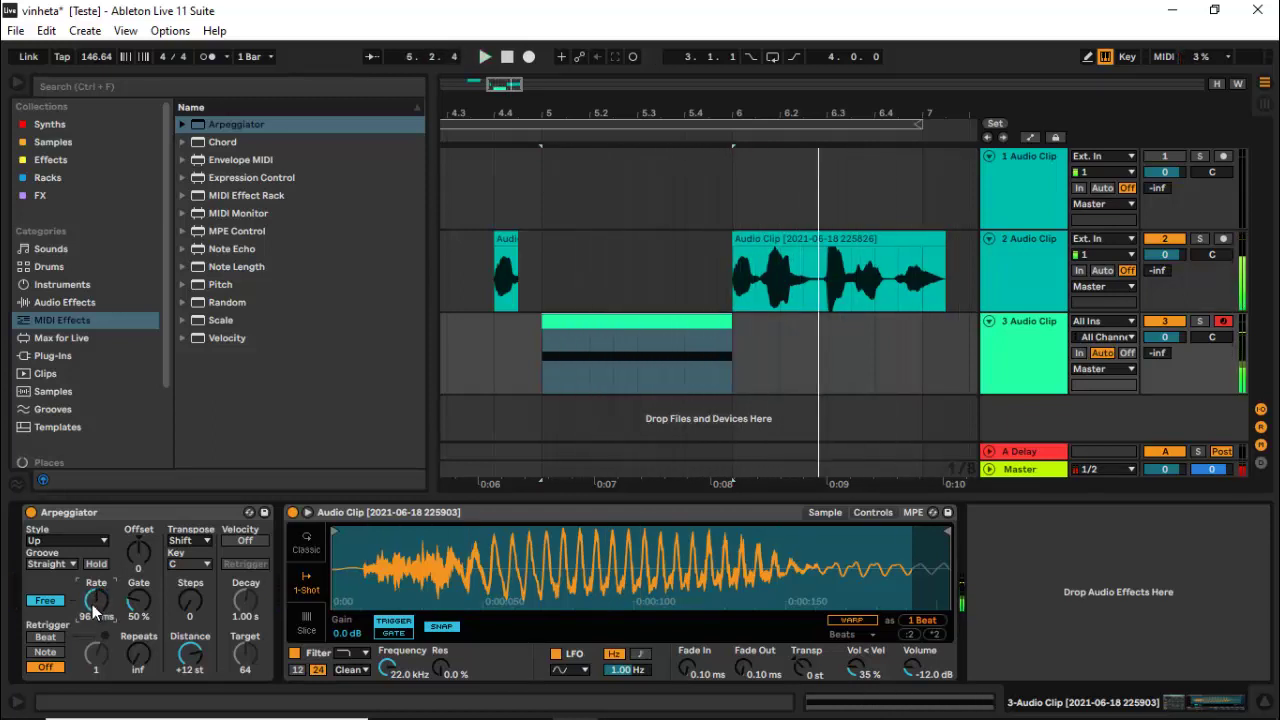
scroll(95, 602, "up", 5)
key("space")
Step: Turn off the computer MIDI keyboard, automate the Arpeggiator's Free Rate to ramp from 5.1.1 up to 148 ms at 6.1.1, and play it
left_click(595, 373)
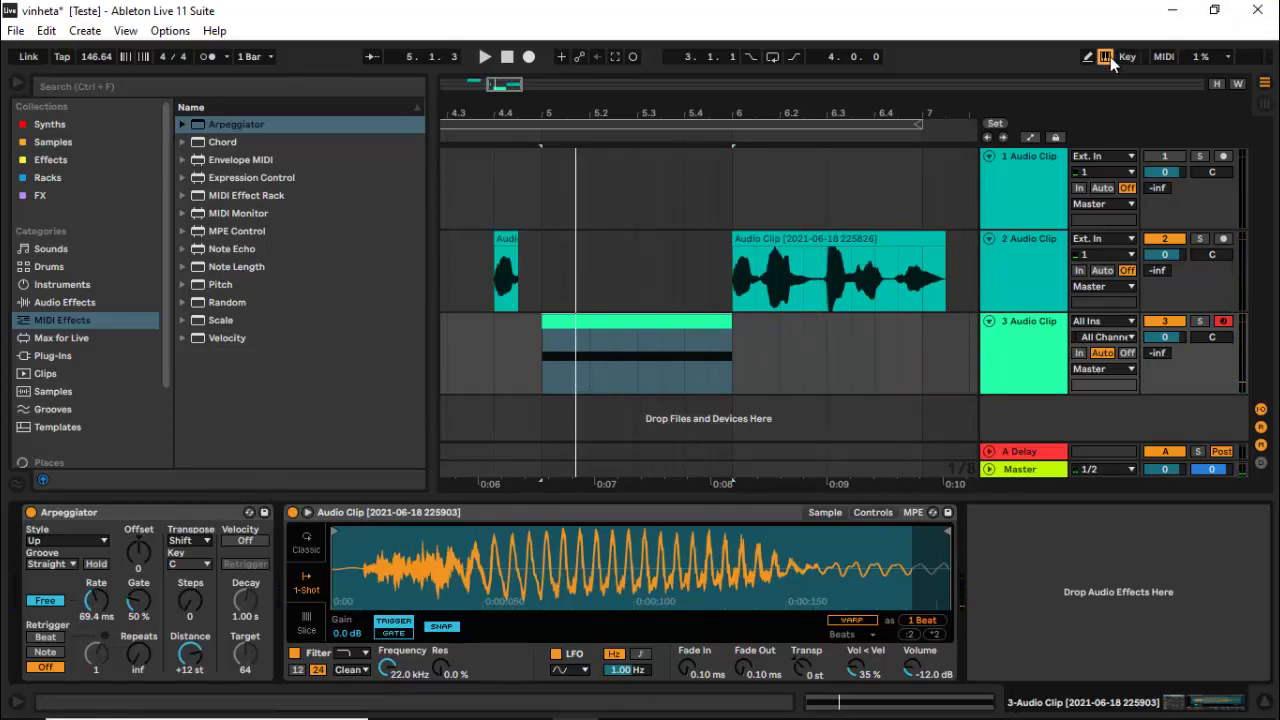
key("a")
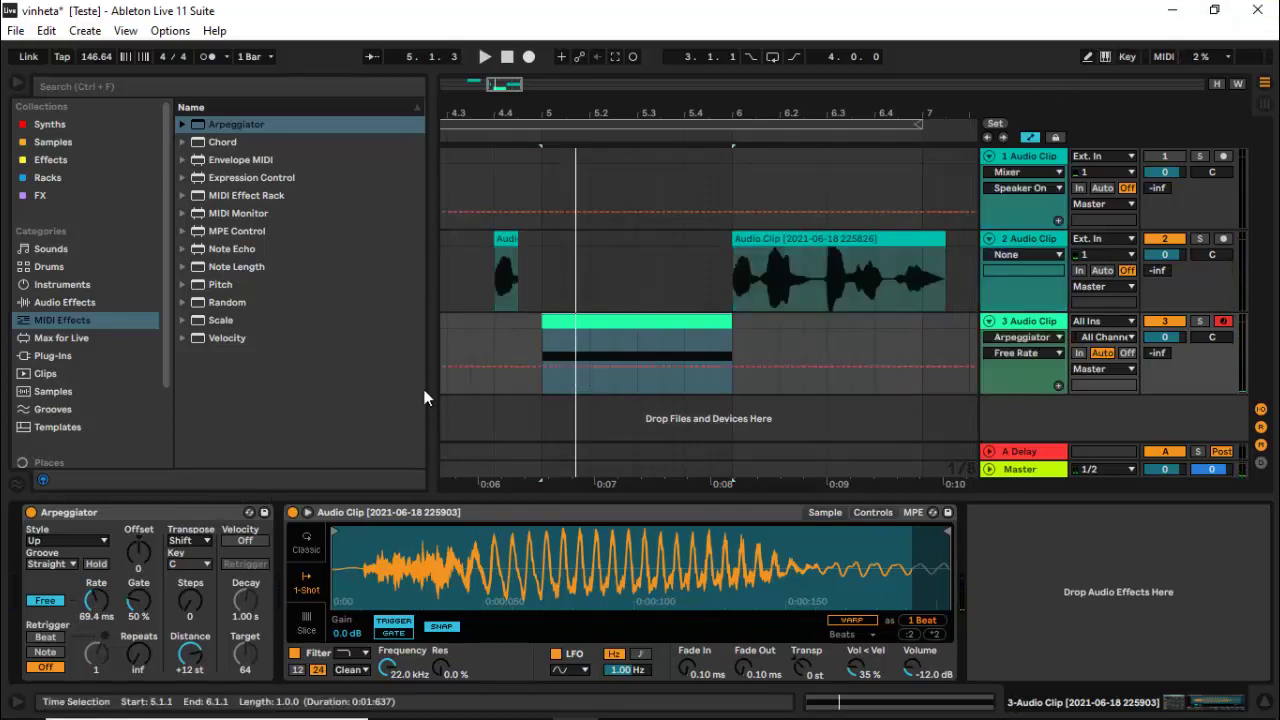
left_click(542, 367)
left_click_drag(737, 367, 737, 357)
key("space")
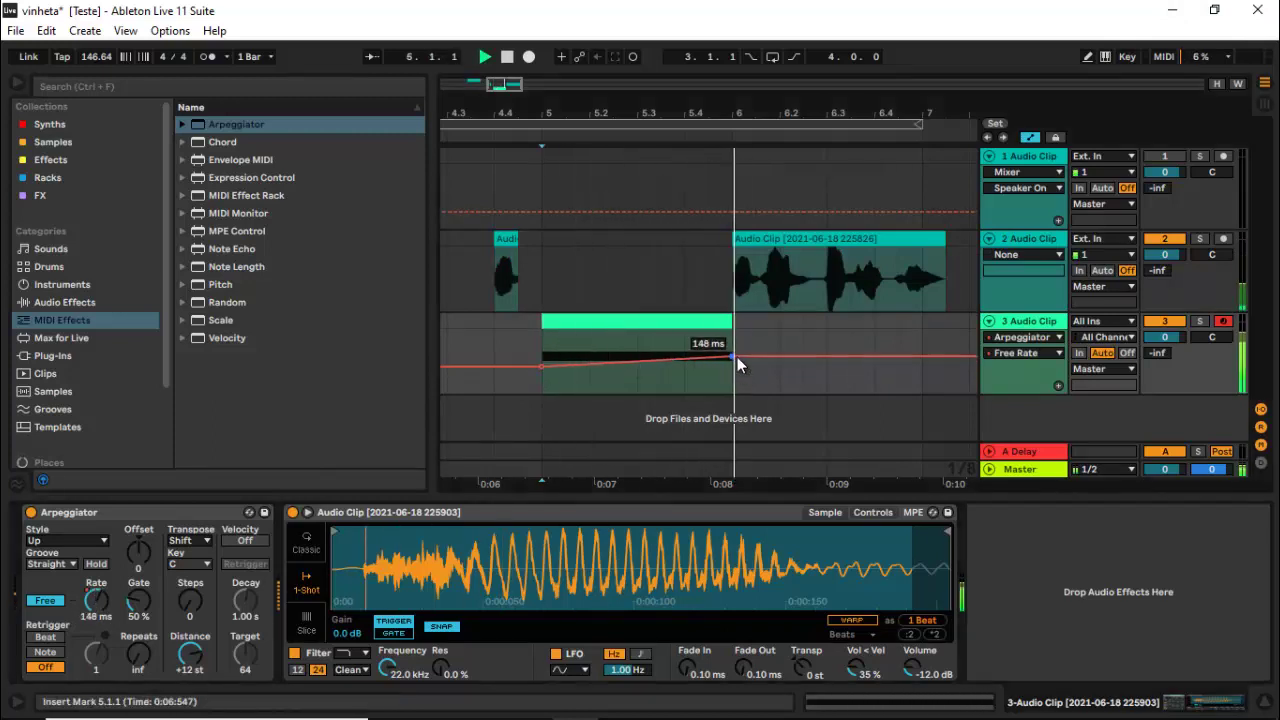
Step: Stop playback, set the sampler's Volume to -7.43 dB and play the stutter again from 5.1.1
key("space")
left_click_drag(910, 676, 910, 672)
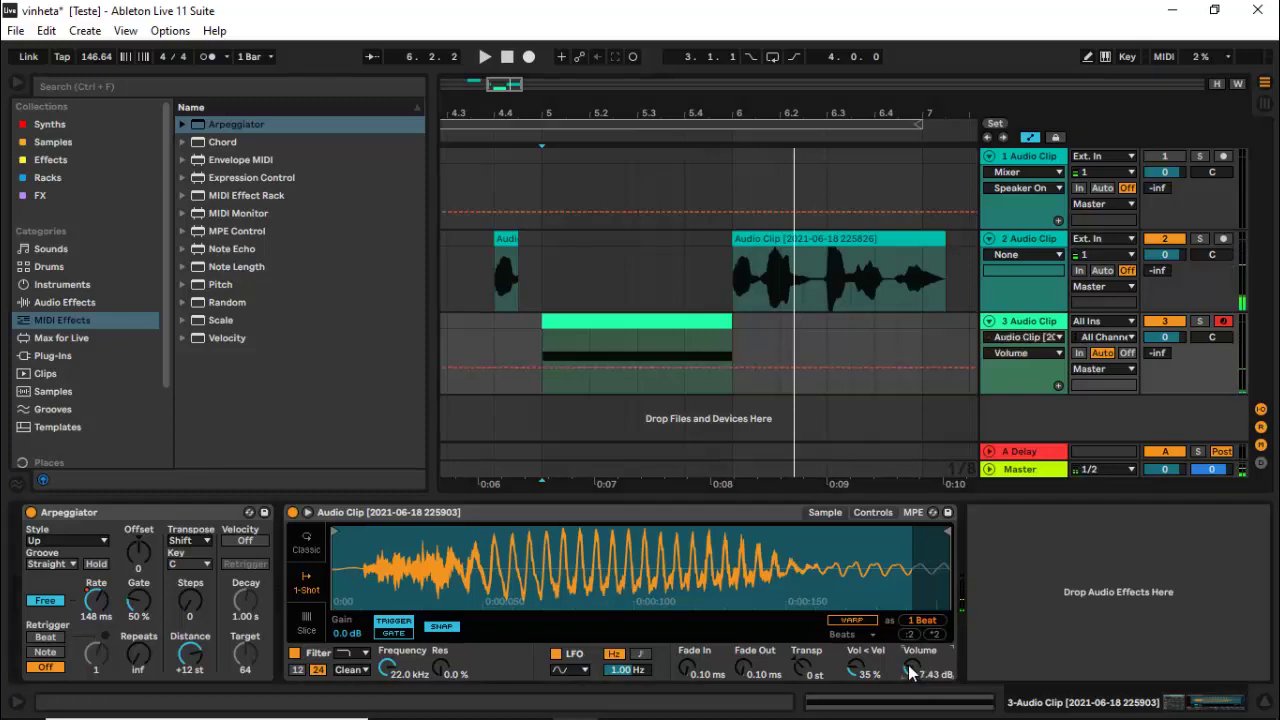
key("space")
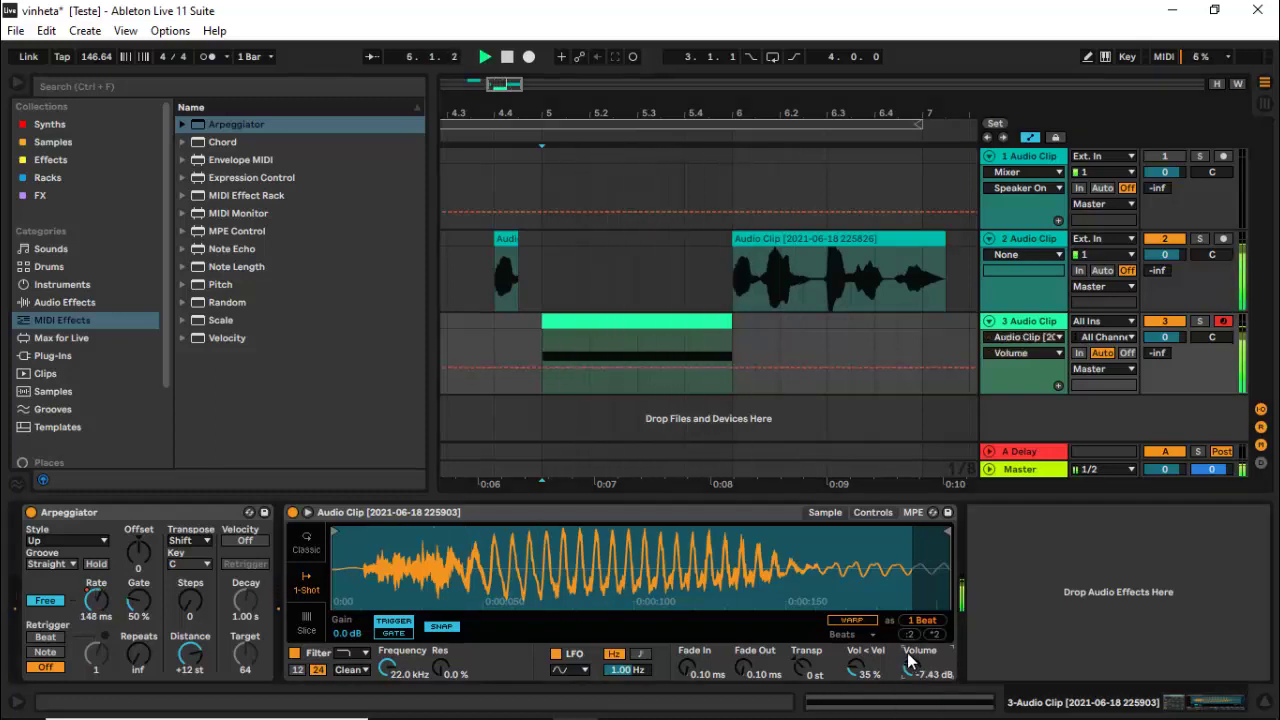
Step: Play the stutter leading into the phrase again from 5.1.1 and stop after the phrase begins
key("space")
key("space")
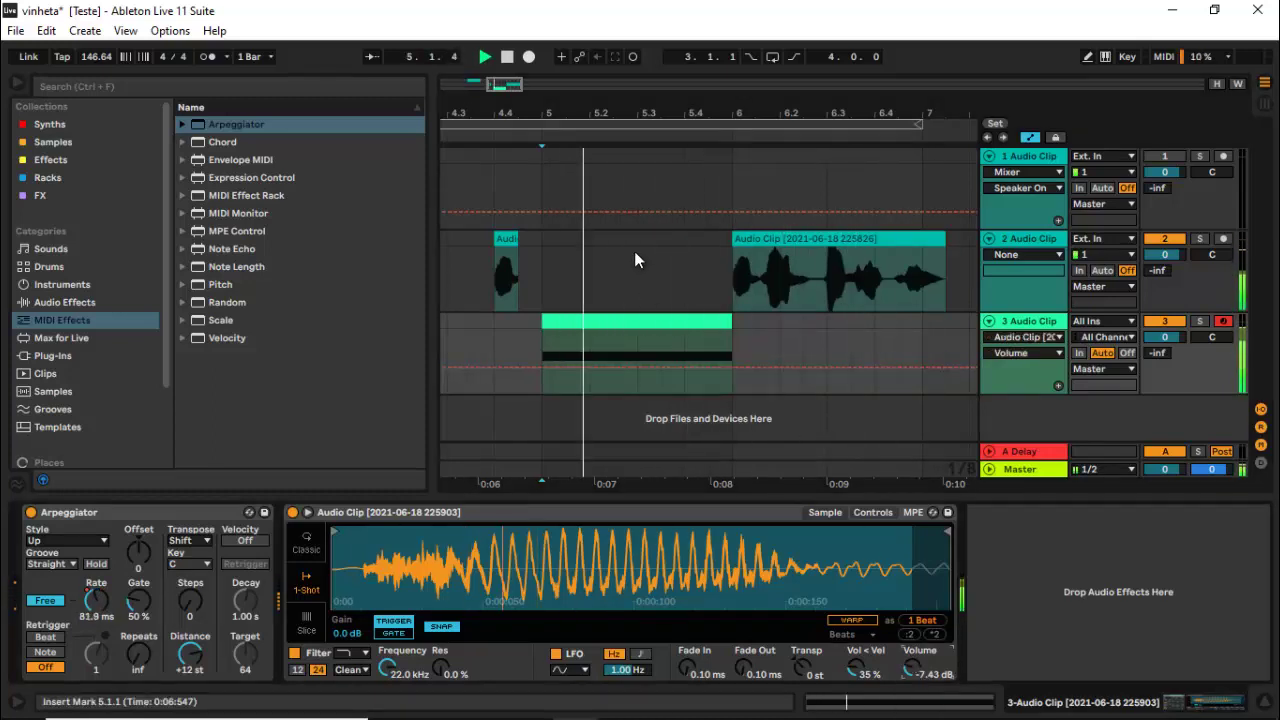
key("space")
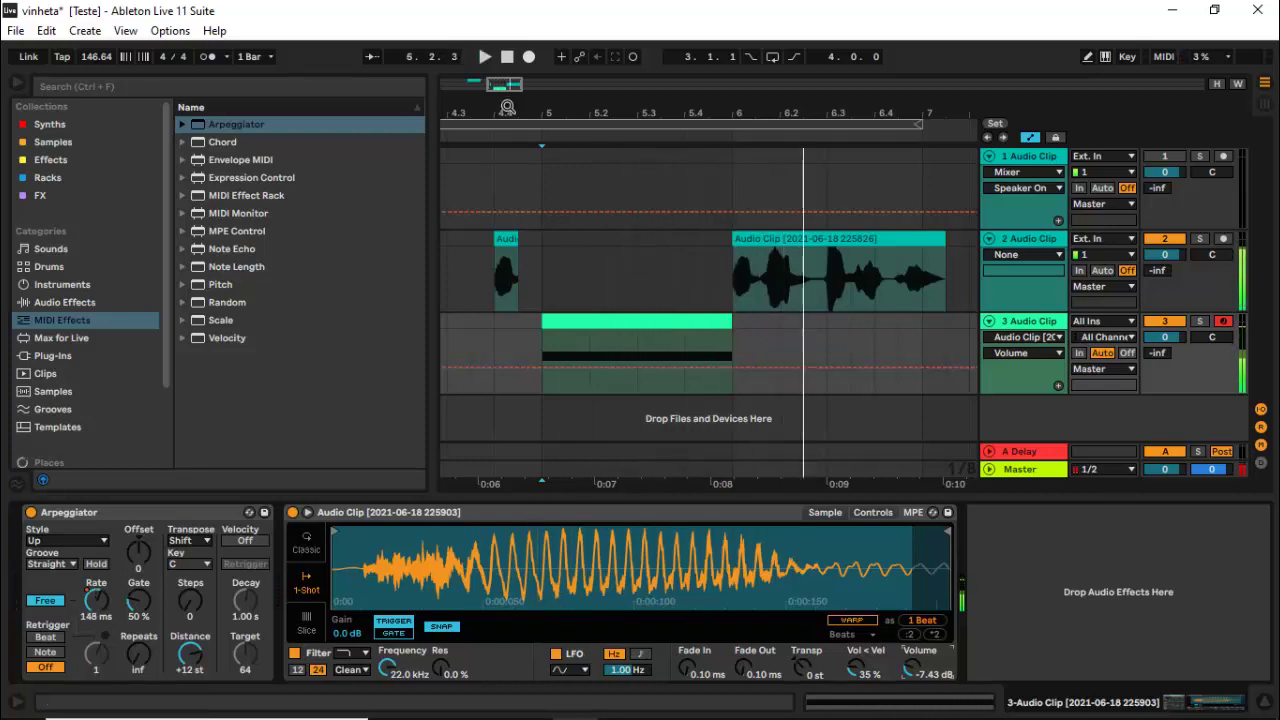
Step: Insert a new audio track below the sampler track, set its input to Resampling and arm it for recording
left_click_drag(507, 107, 507, 70)
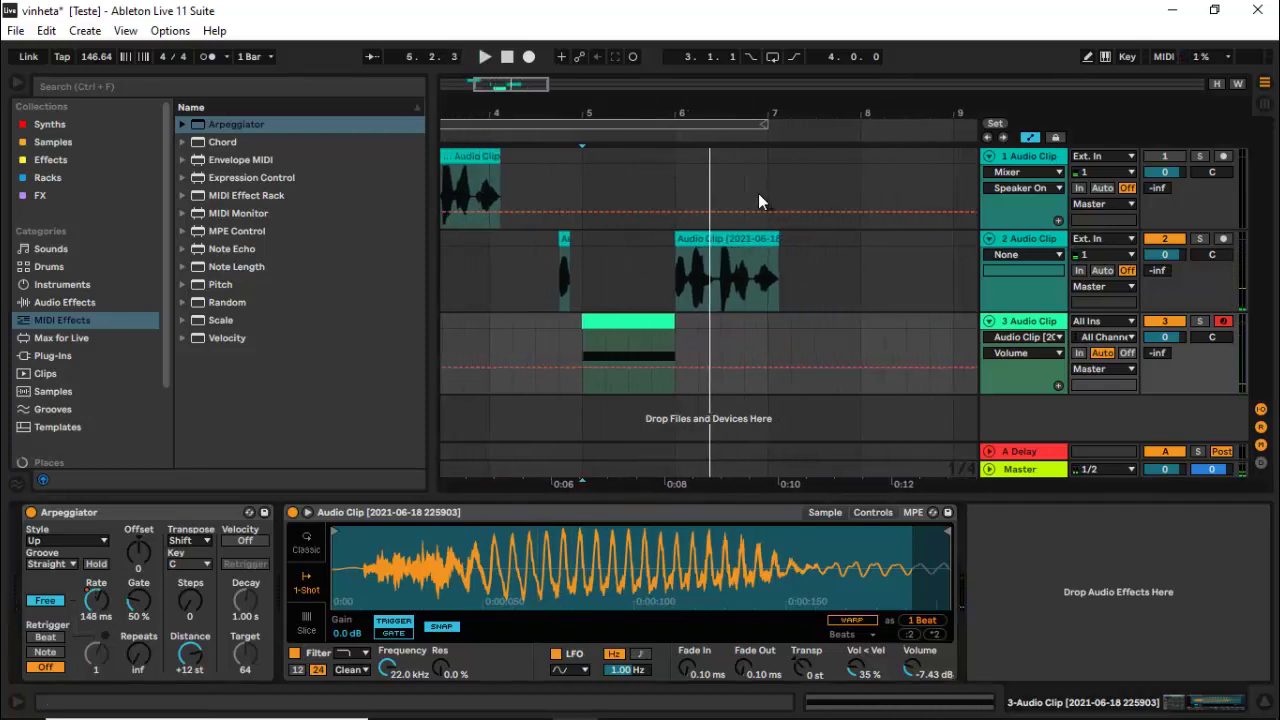
right_click(1056, 410)
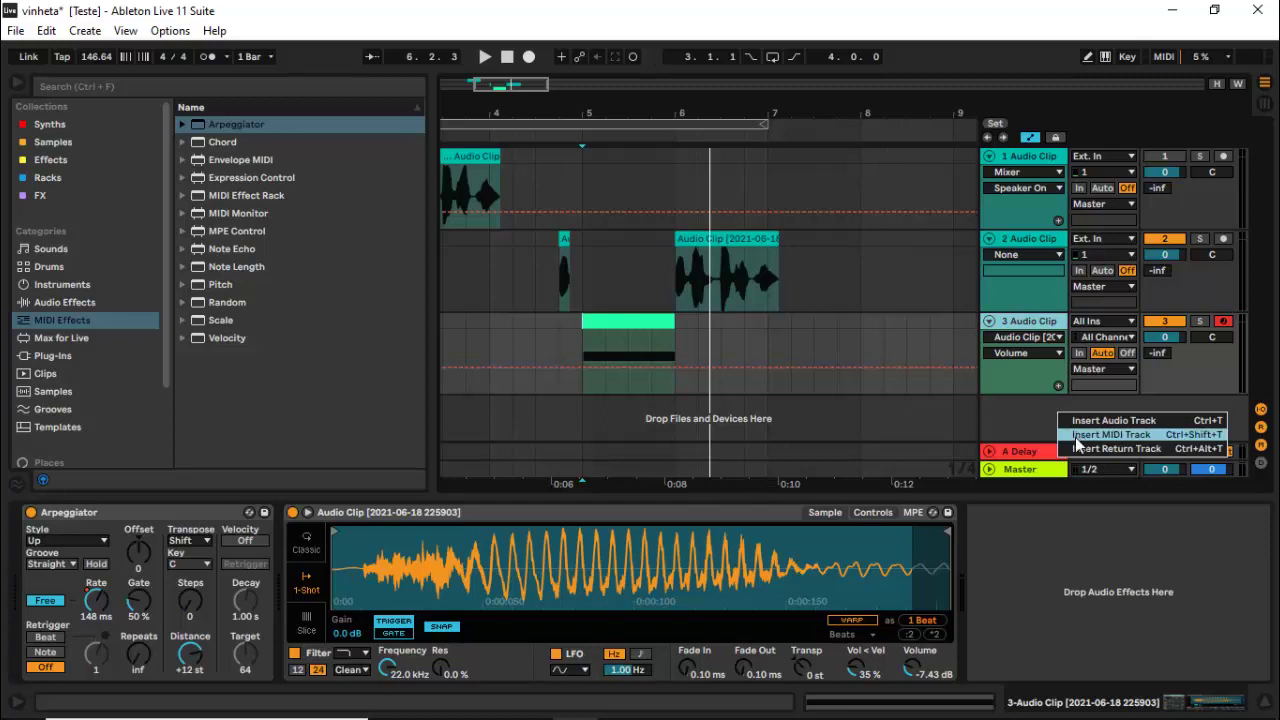
left_click(1080, 421)
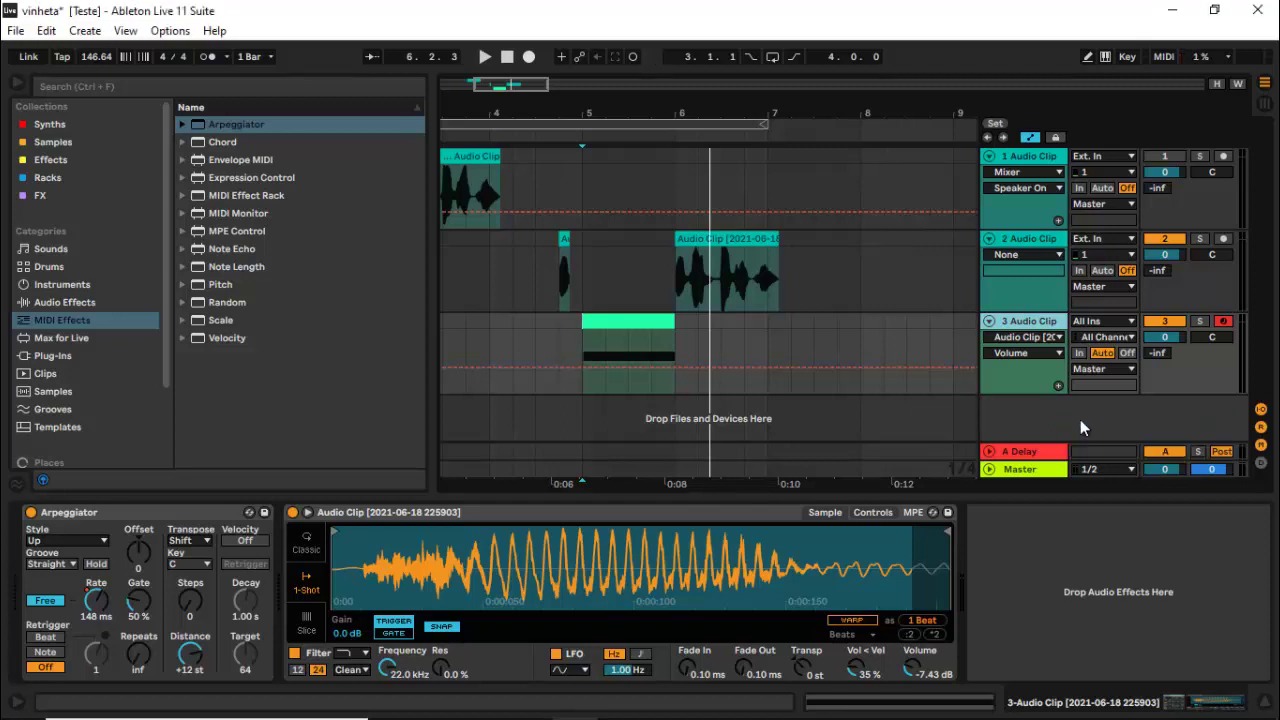
left_click(1105, 331)
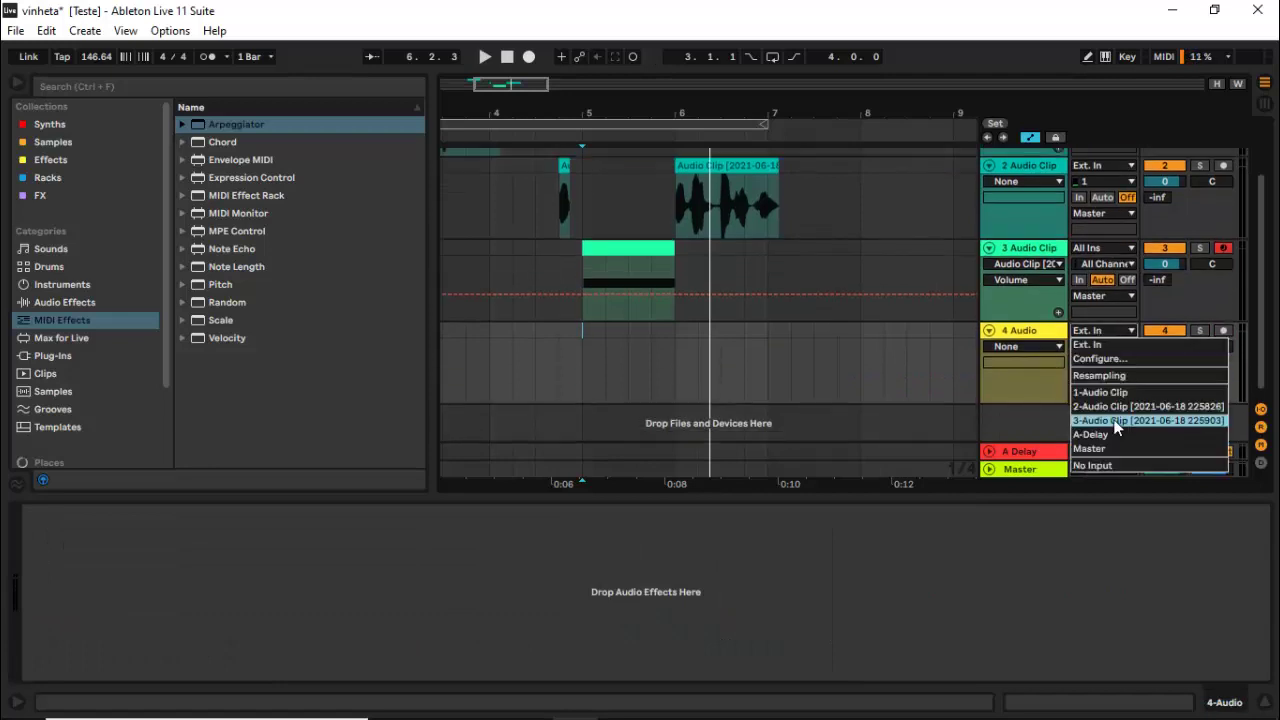
left_click(1122, 374)
left_click(1223, 331)
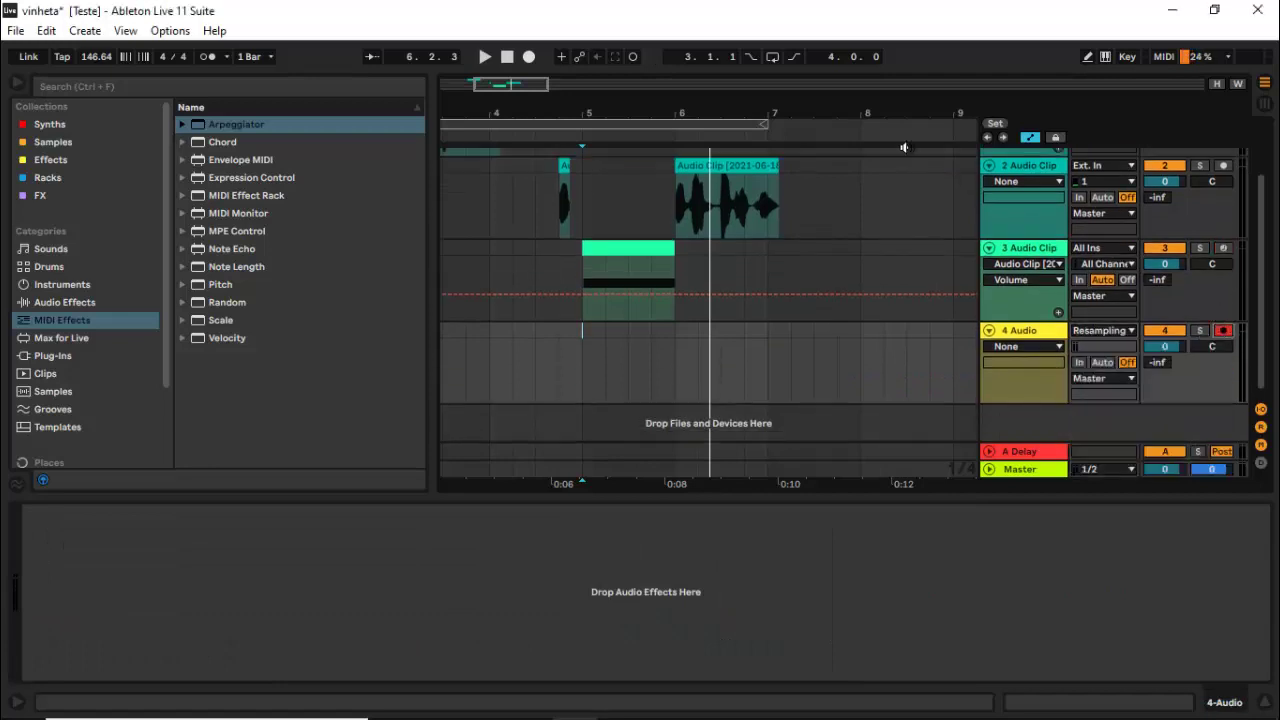
Step: Record the stutter and phrase from 5.1.1 onto the resampling track, and deactivate and fold that track
left_click(529, 57)
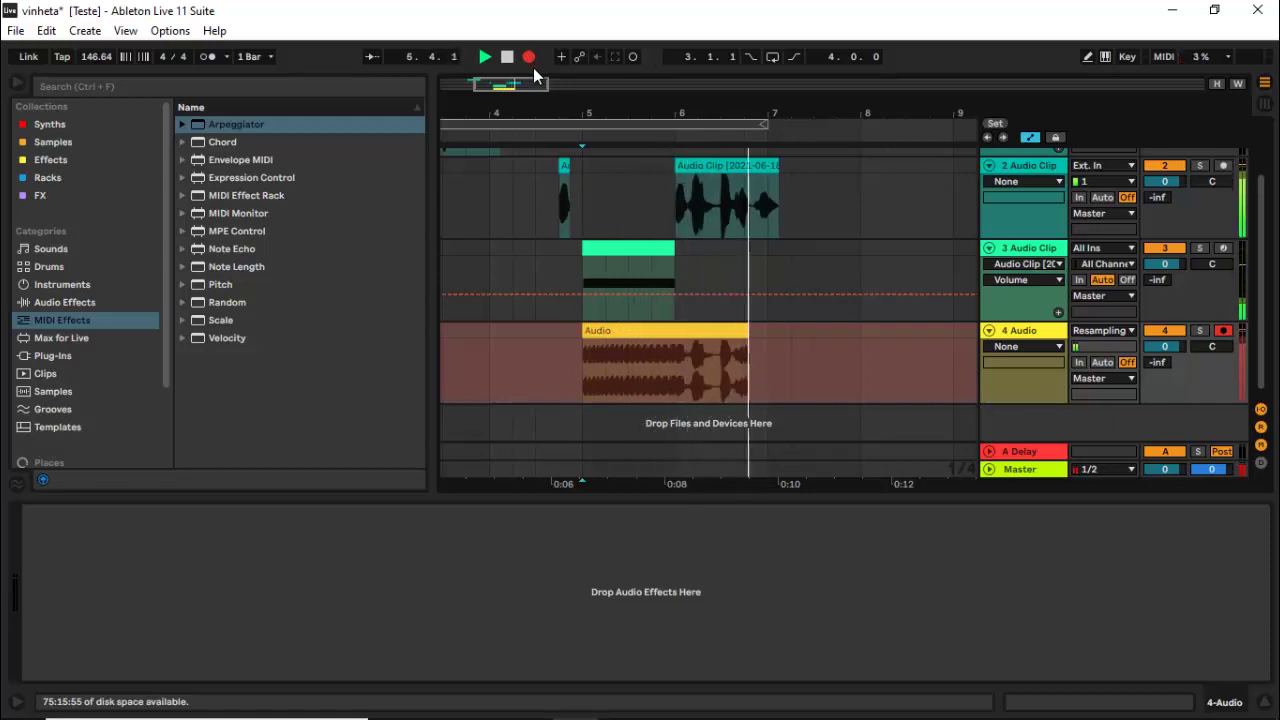
key("space")
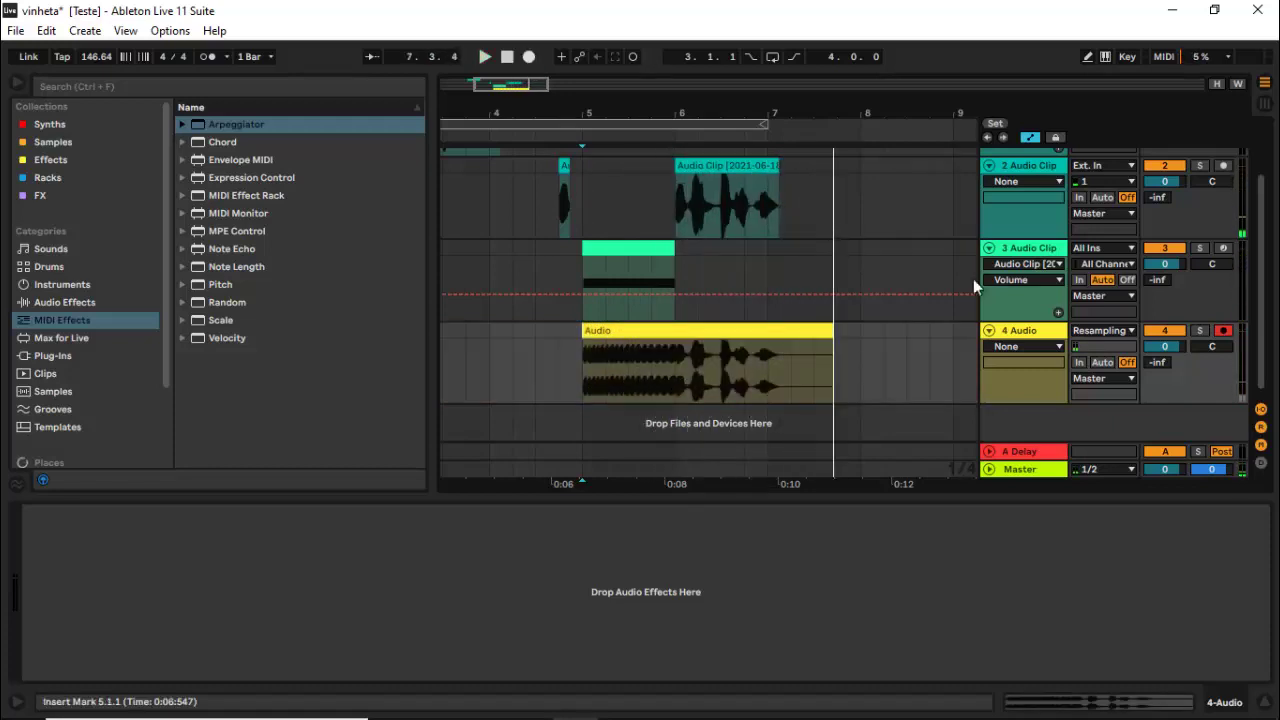
left_click(1165, 332)
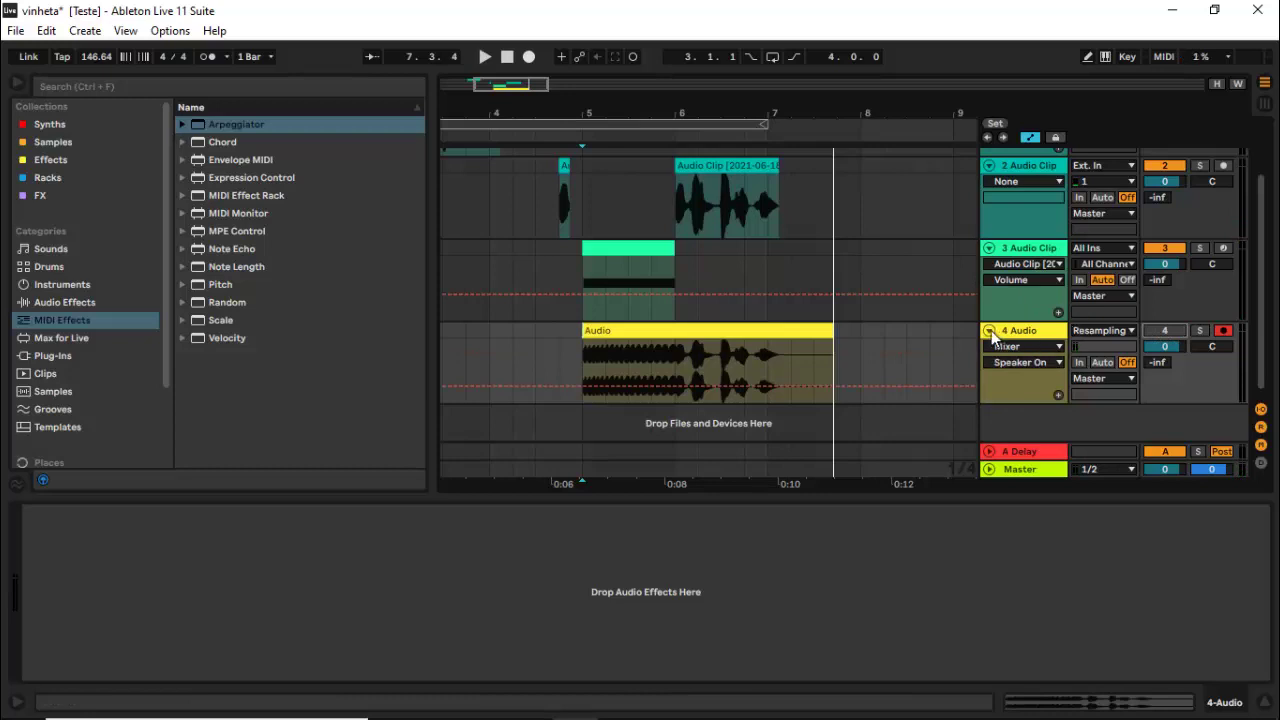
left_click(989, 331)
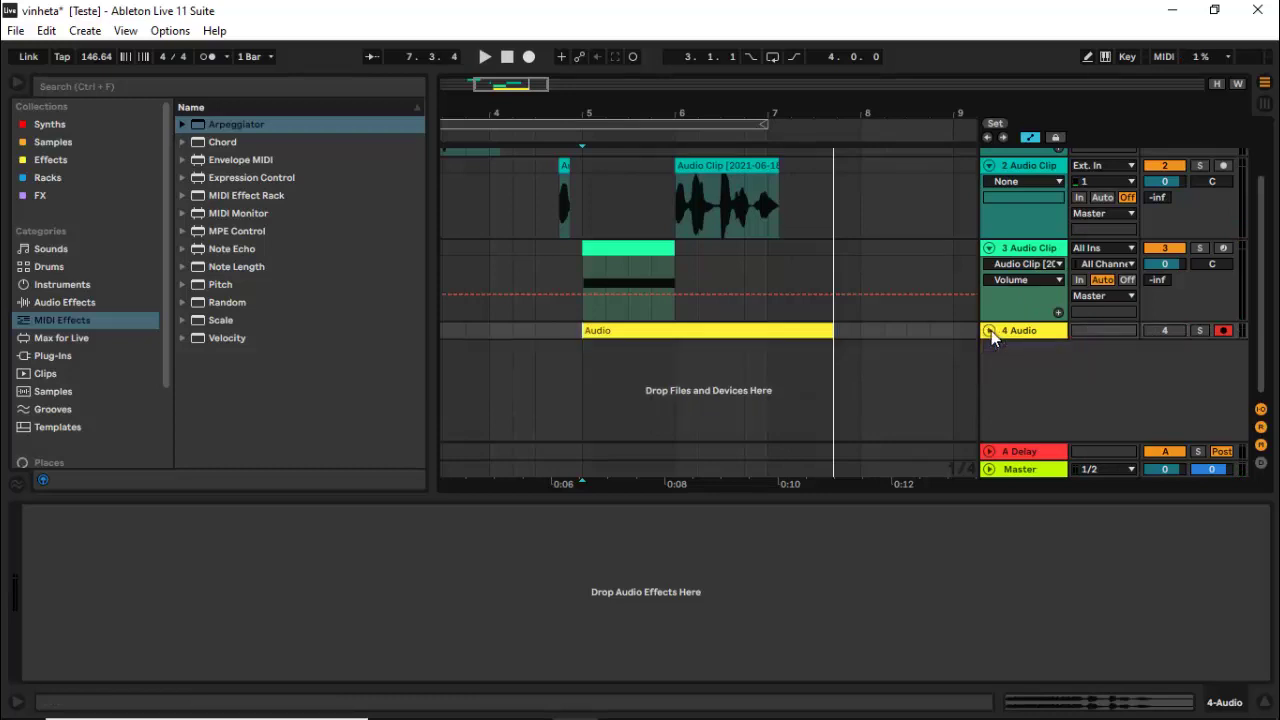
Step: Automate the sampler's Transpose on the third track to fall from +10 st at 5.1.1 to 0 st at 6.1.1, and play it
left_click(1014, 166)
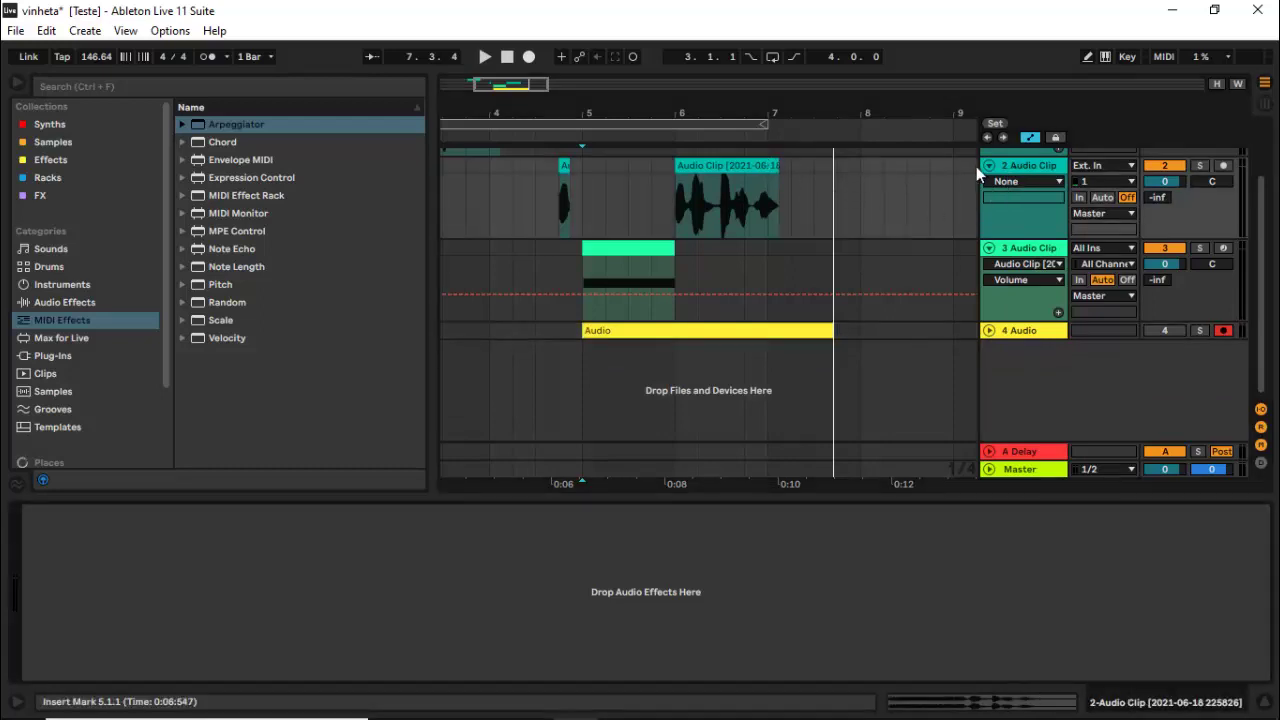
left_click(1020, 248)
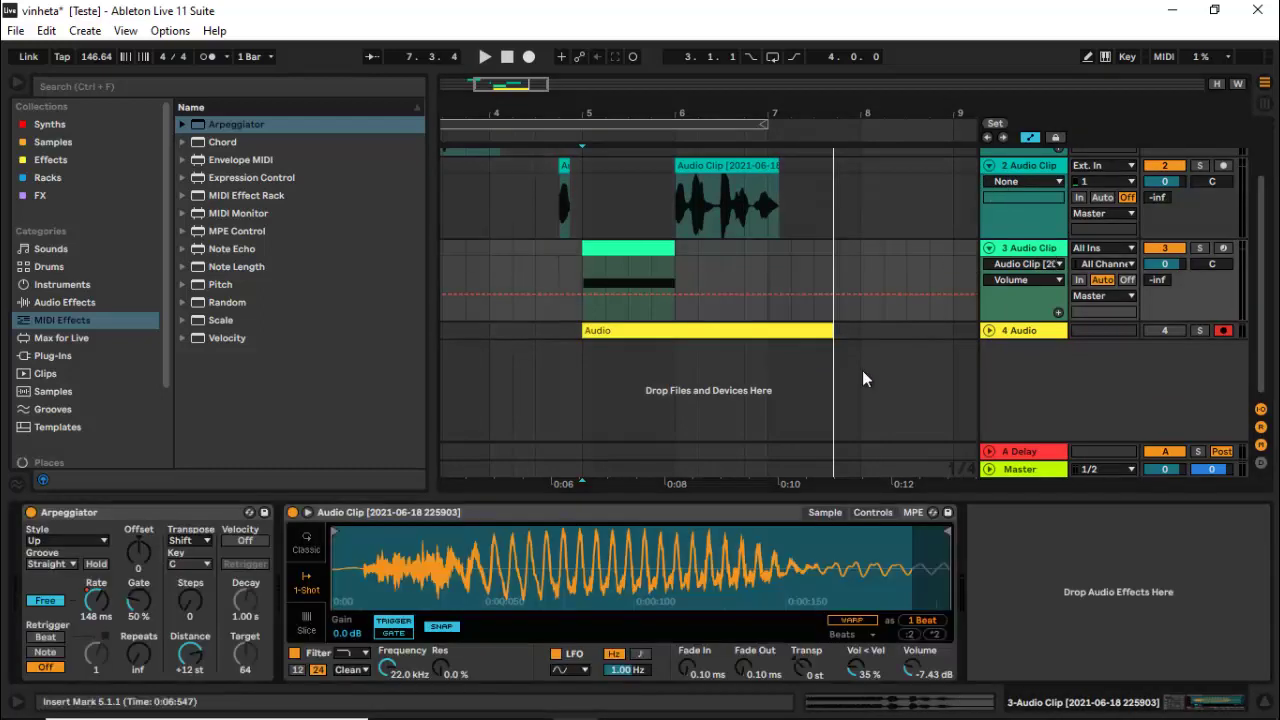
left_click(806, 672)
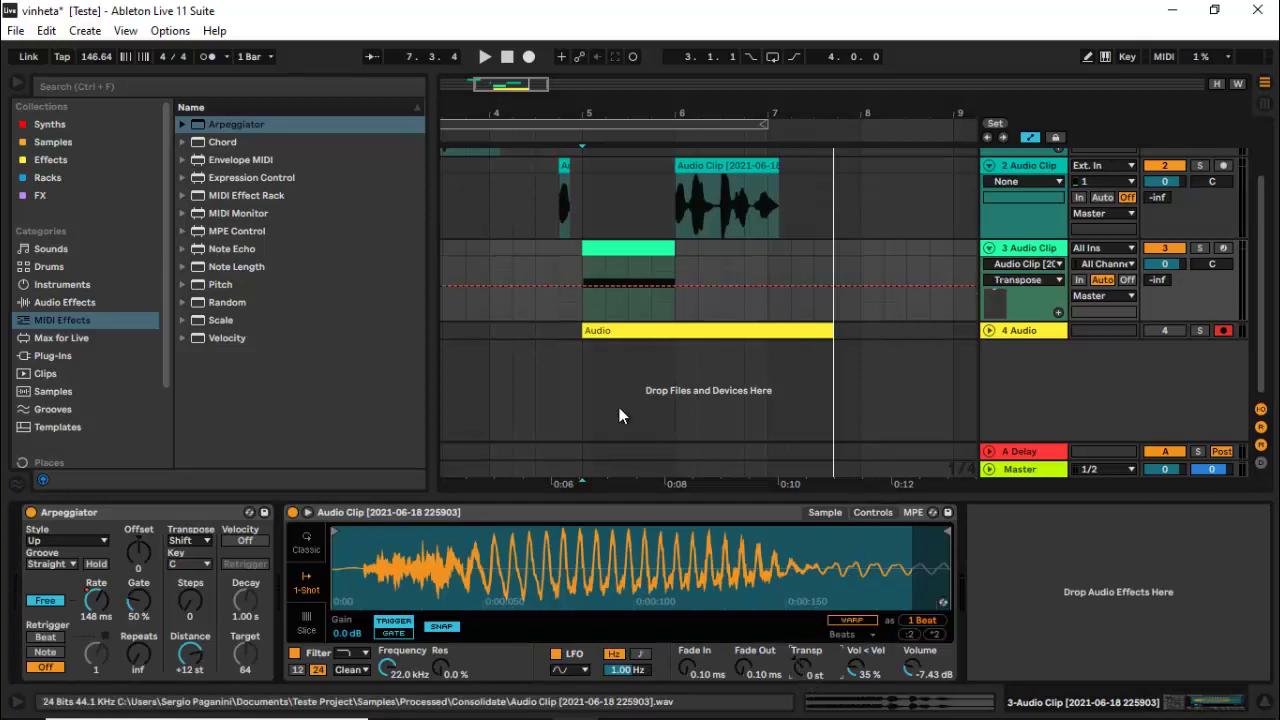
left_click(585, 285)
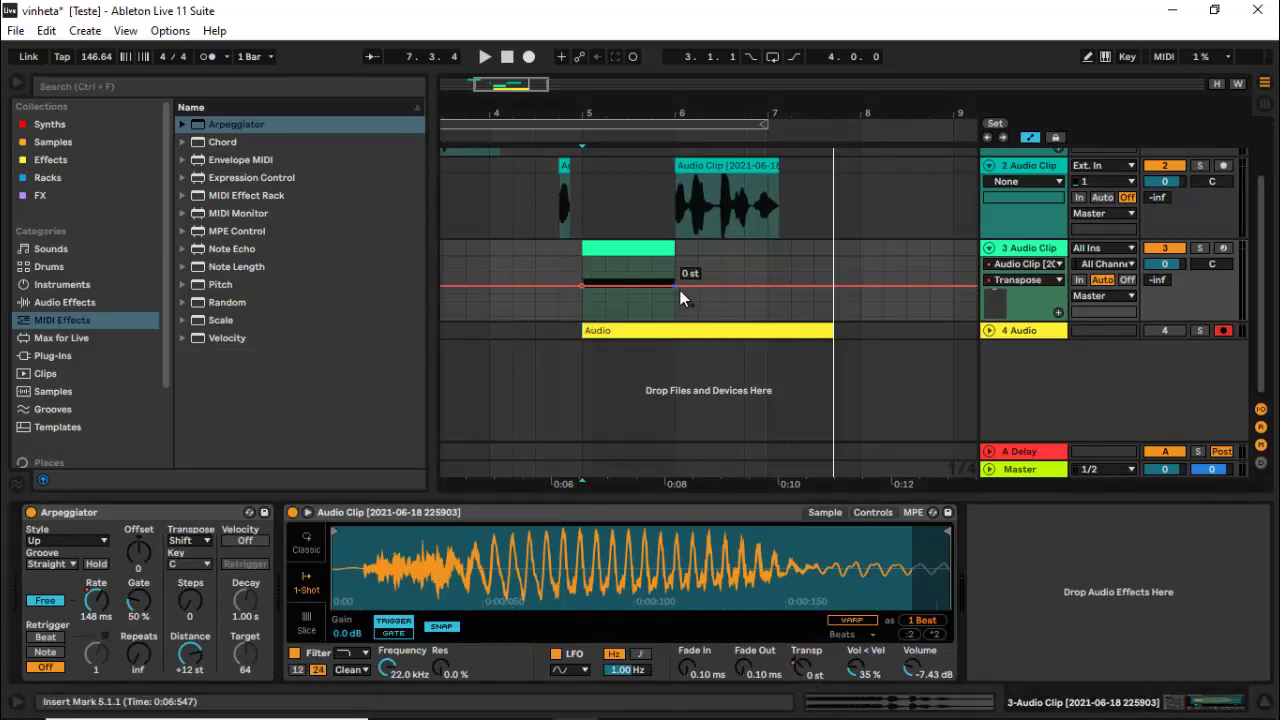
left_click_drag(584, 286, 584, 258)
key("space")
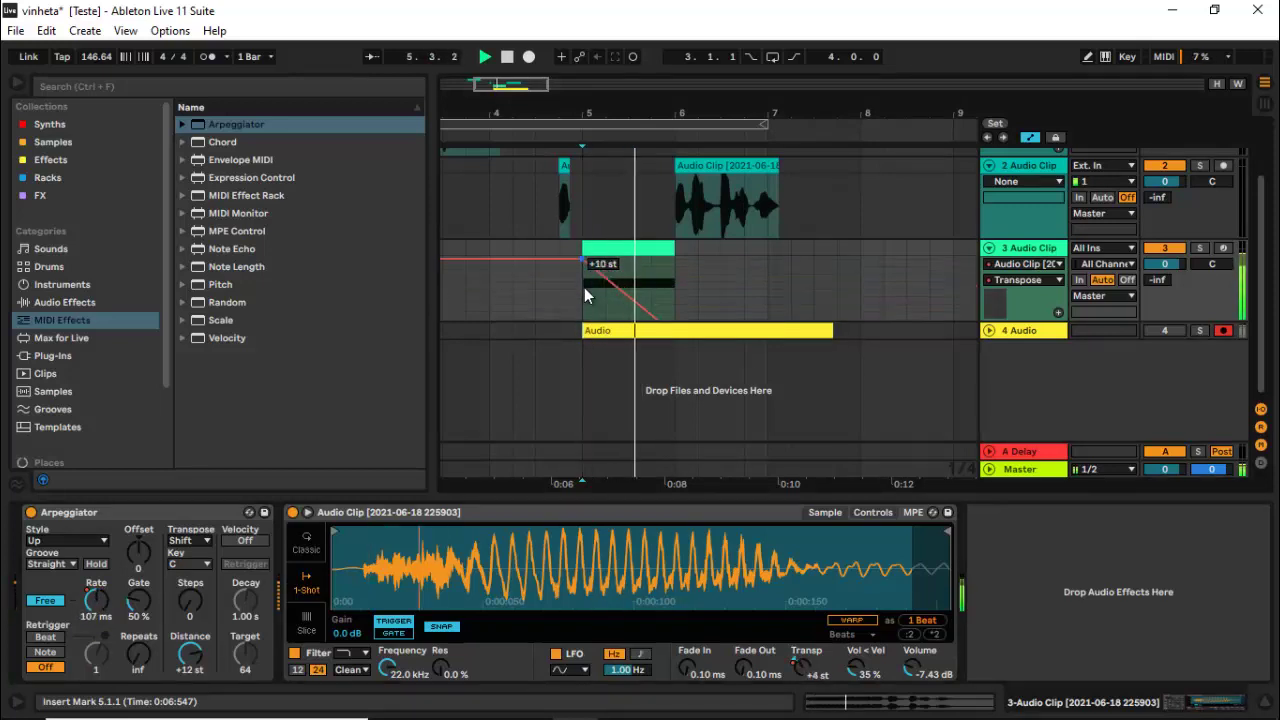
key("space")
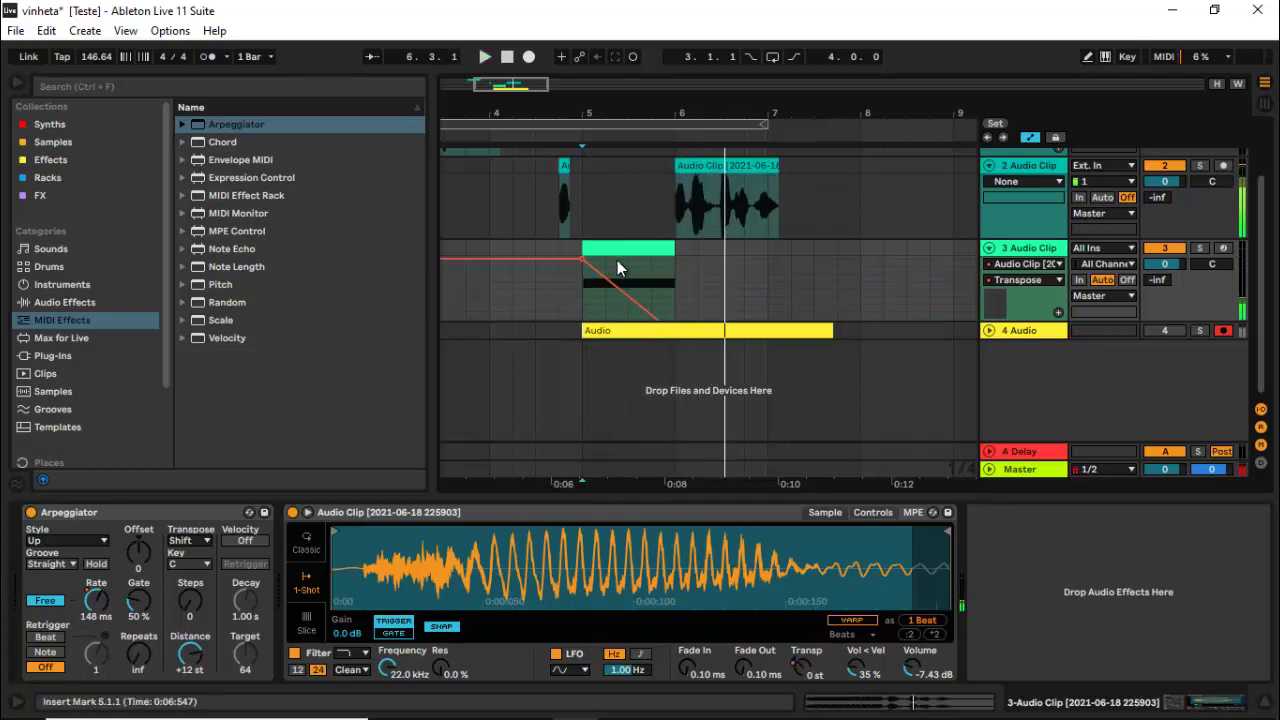
Step: Bend the Transpose automation ramp into a curve that drops faster at first, and play the result from 5.1.1
left_click(618, 260)
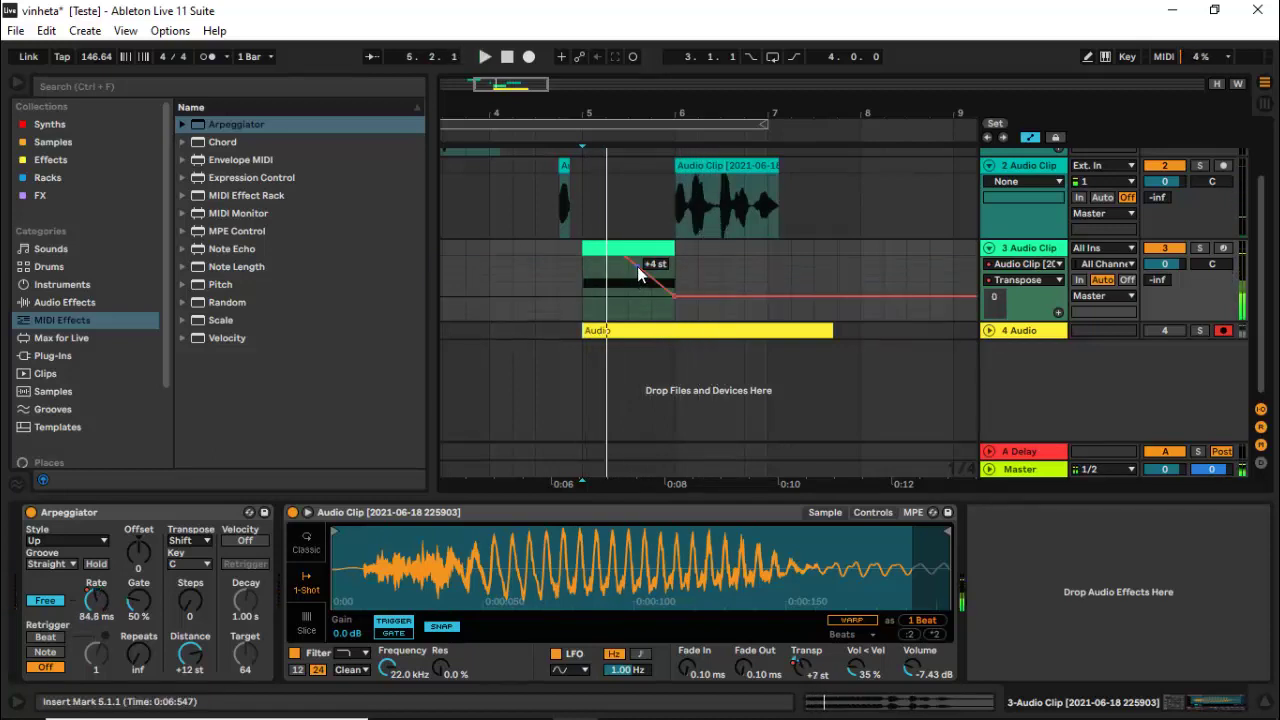
left_click_drag(637, 266, 646, 276)
key("space")
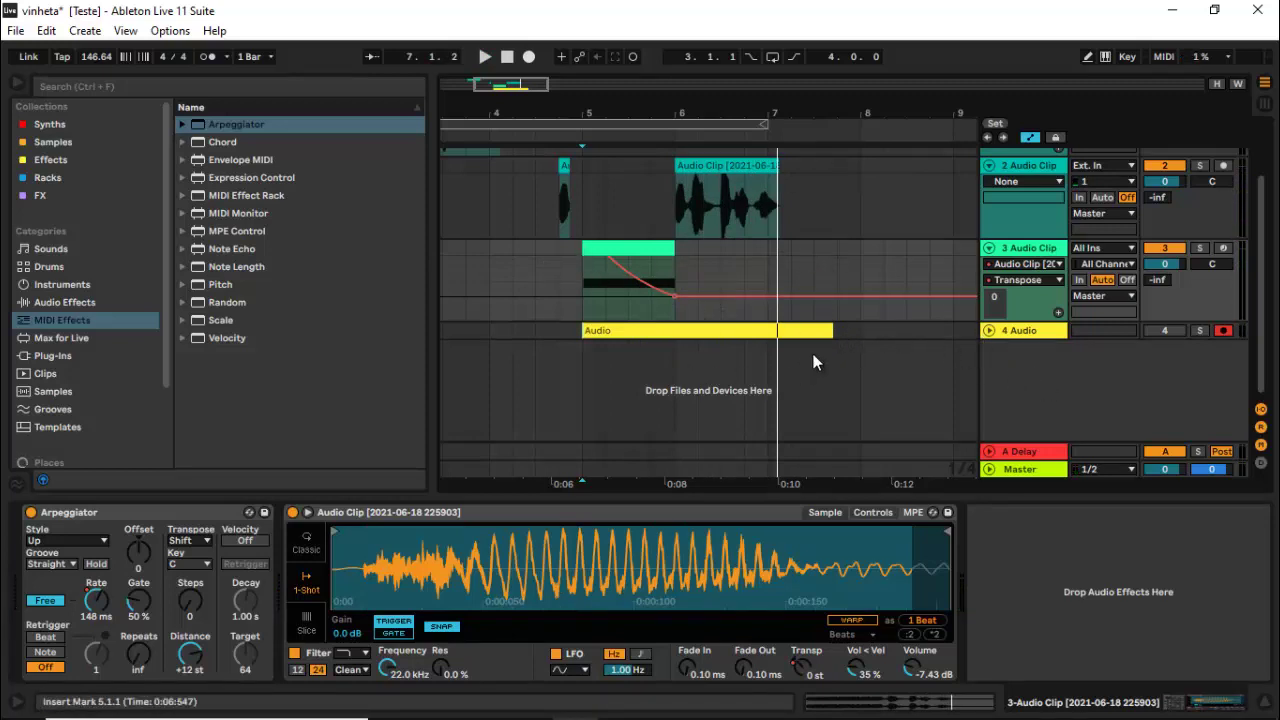
Step: Solo and play the resampled fourth track, and show it unfolded with the third track folded and automation hidden
left_click(1200, 331)
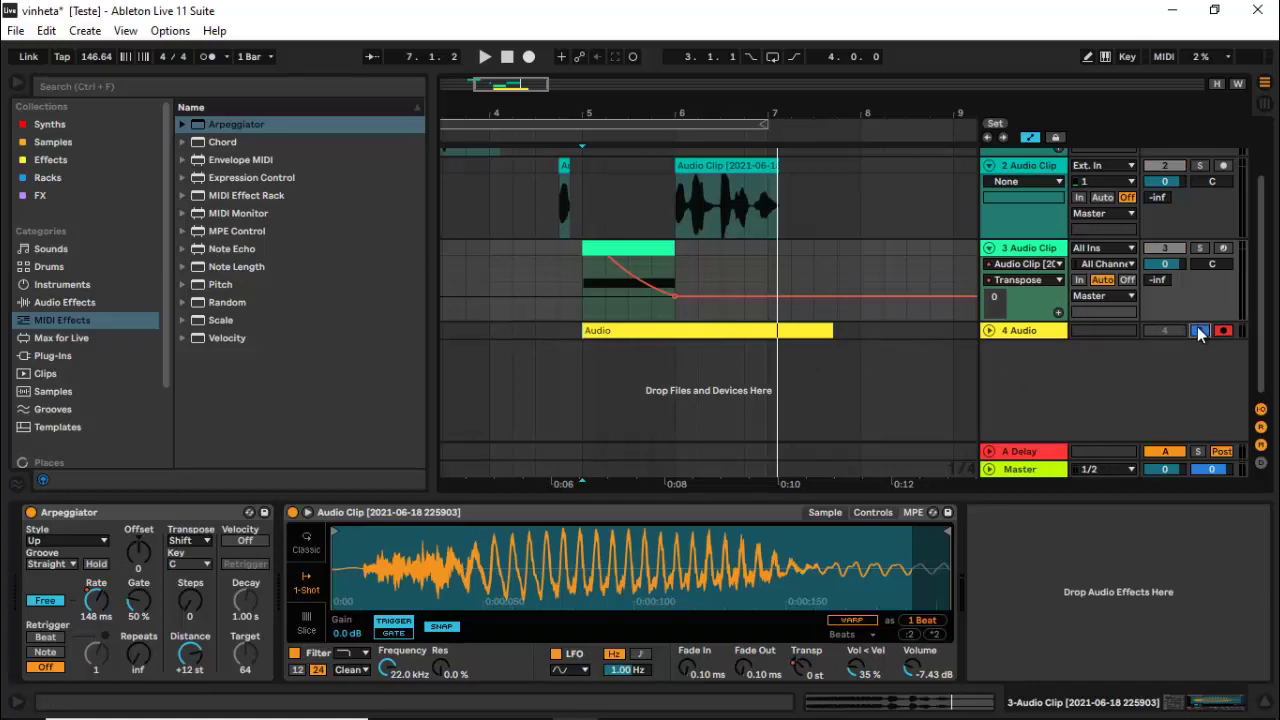
key("space")
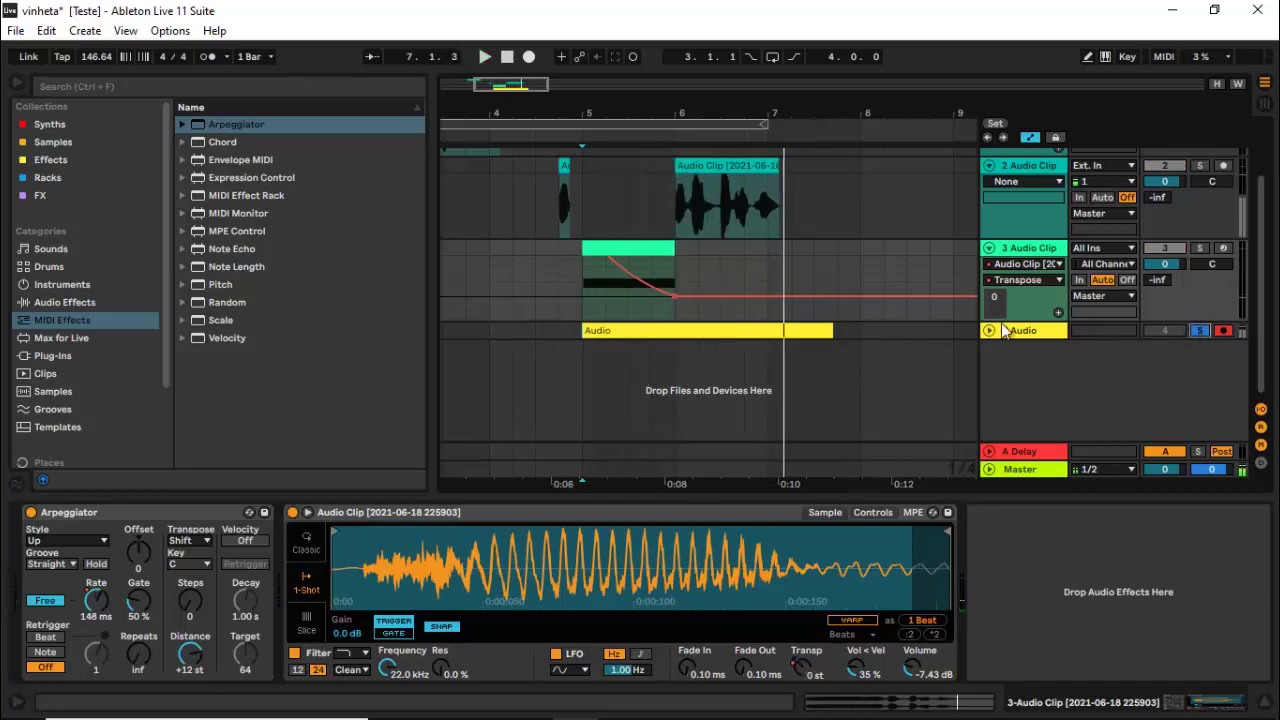
left_click(989, 249)
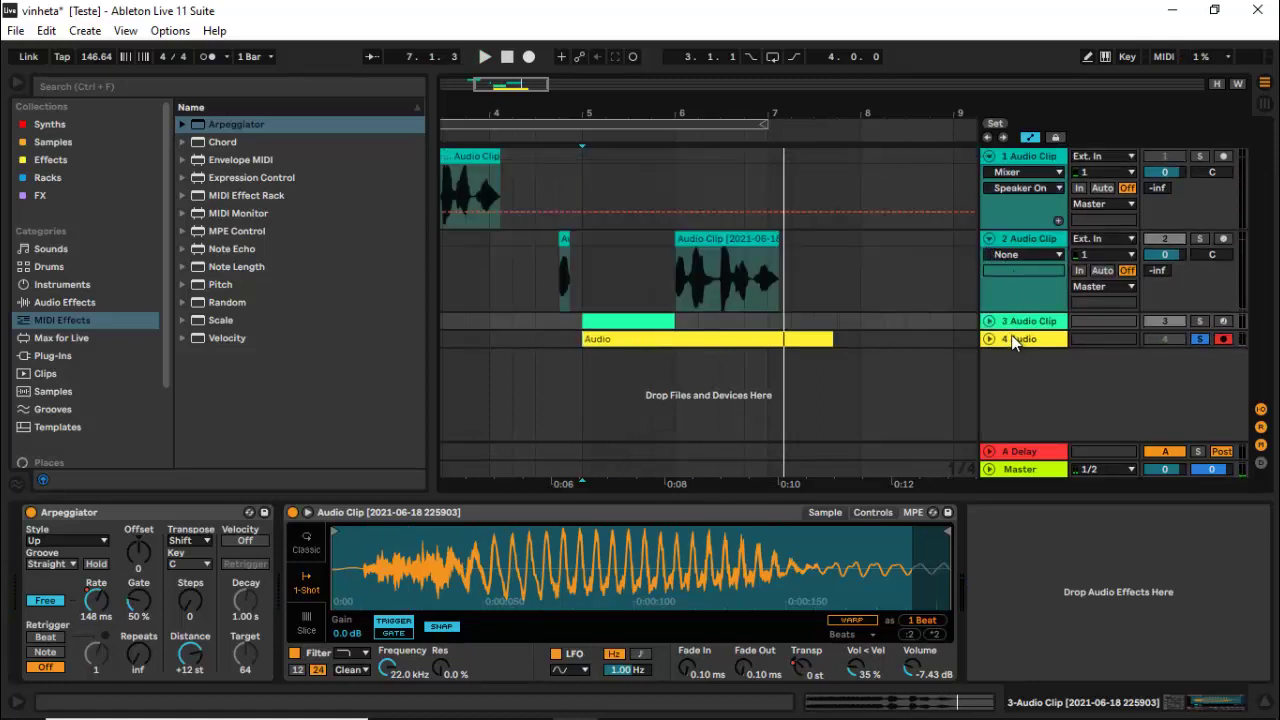
left_click(989, 339)
left_click(1025, 344)
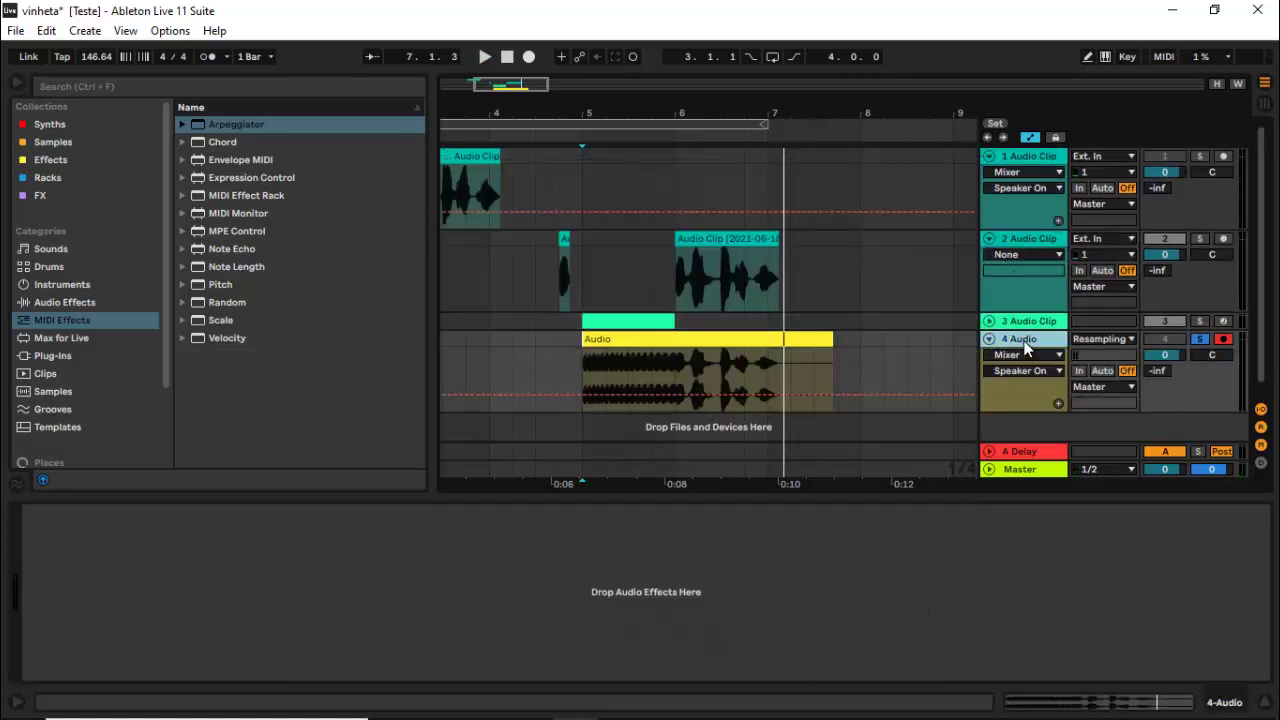
key("a")
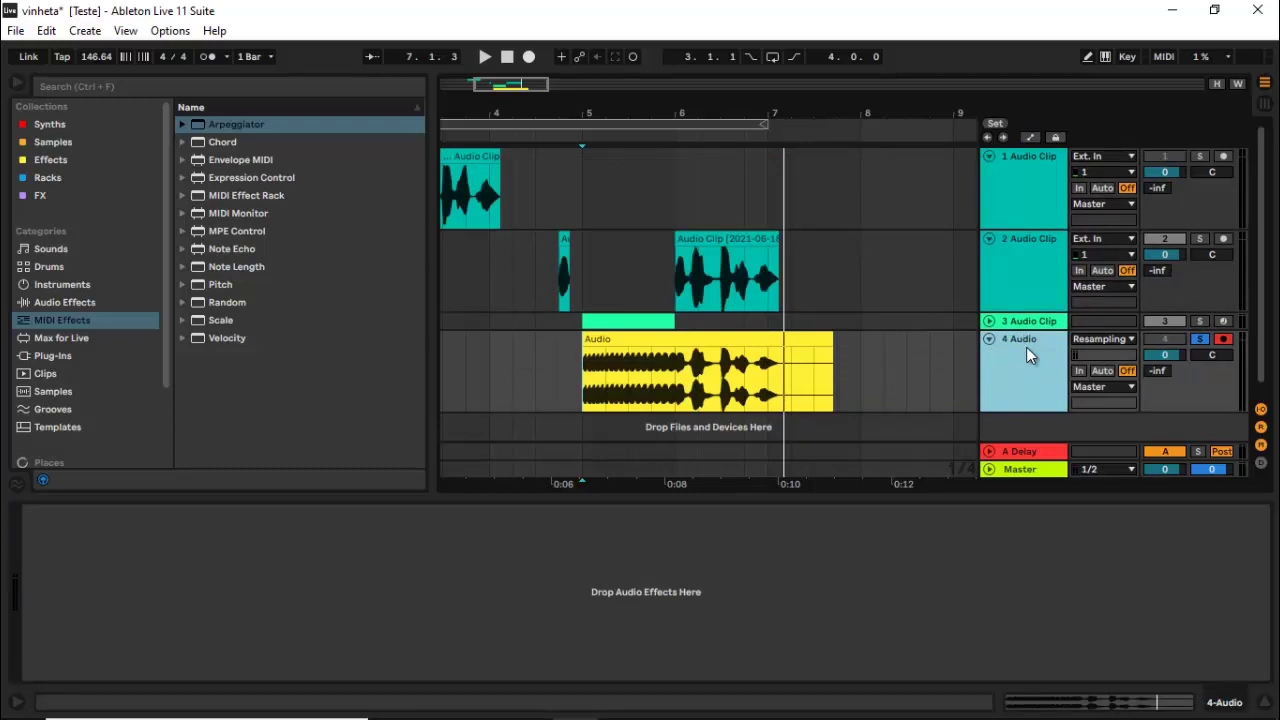
Step: Search the browser for "valh" and load the ValhallaRoom_x64 reverb onto the resampled audio track
scroll(1026, 347, "down", 1)
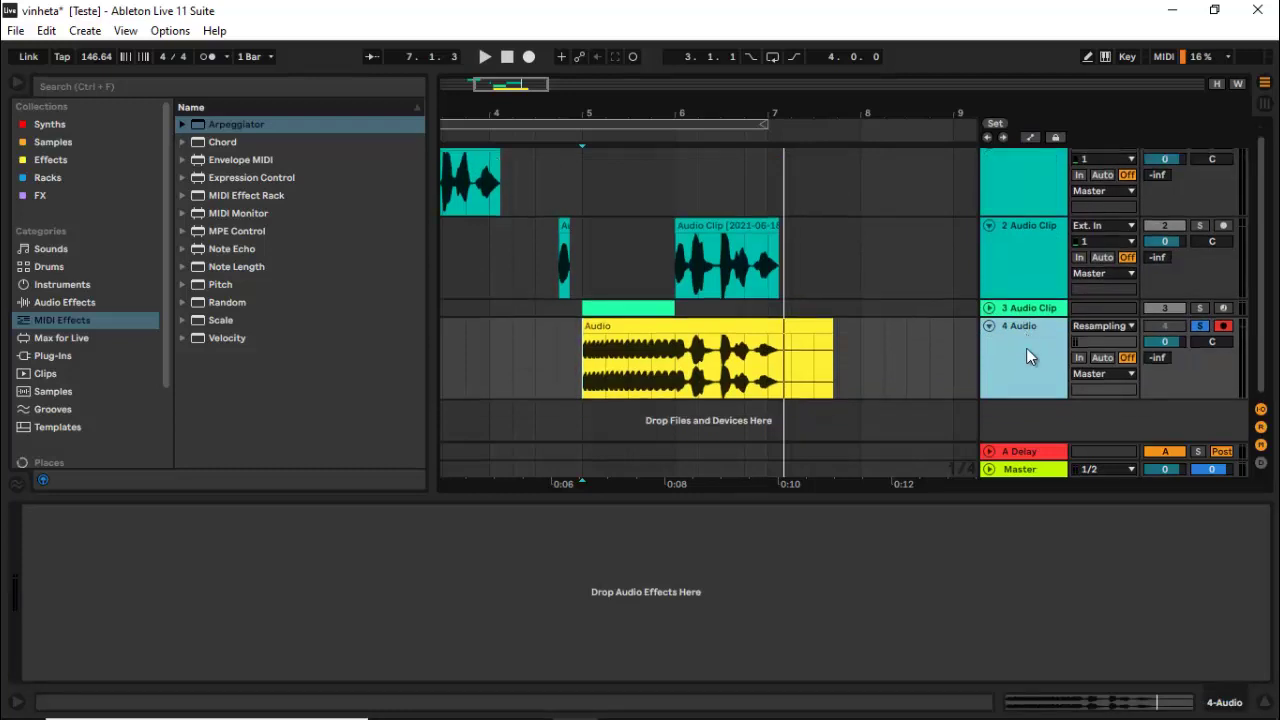
left_click(1032, 358)
key("ctrl+f")
type("re")
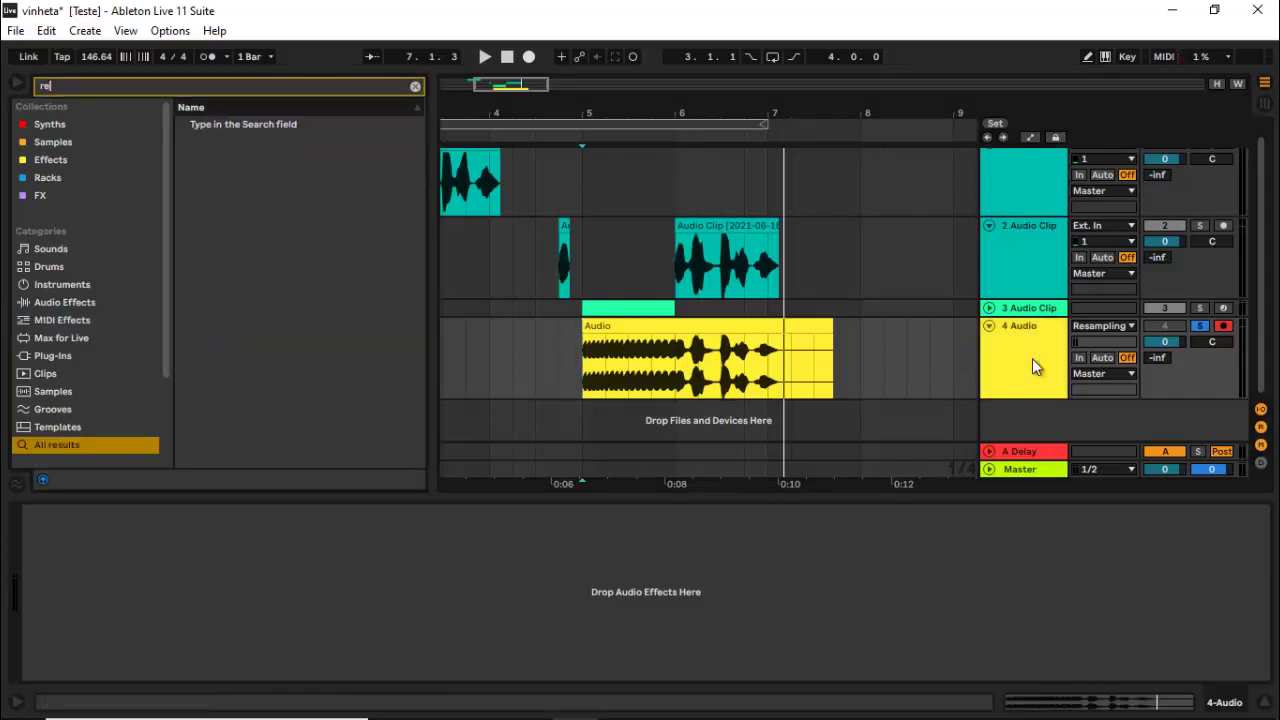
key("BackSpace")
key("BackSpace")
type("valh")
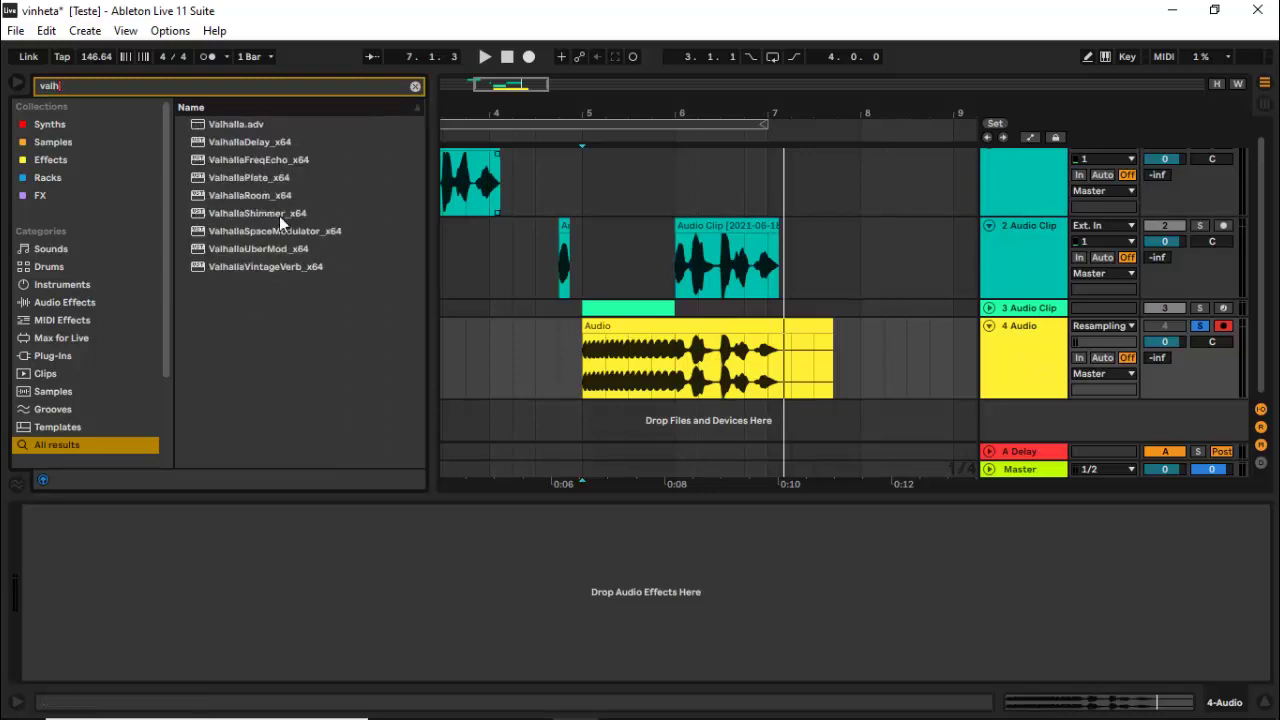
double_click(256, 197)
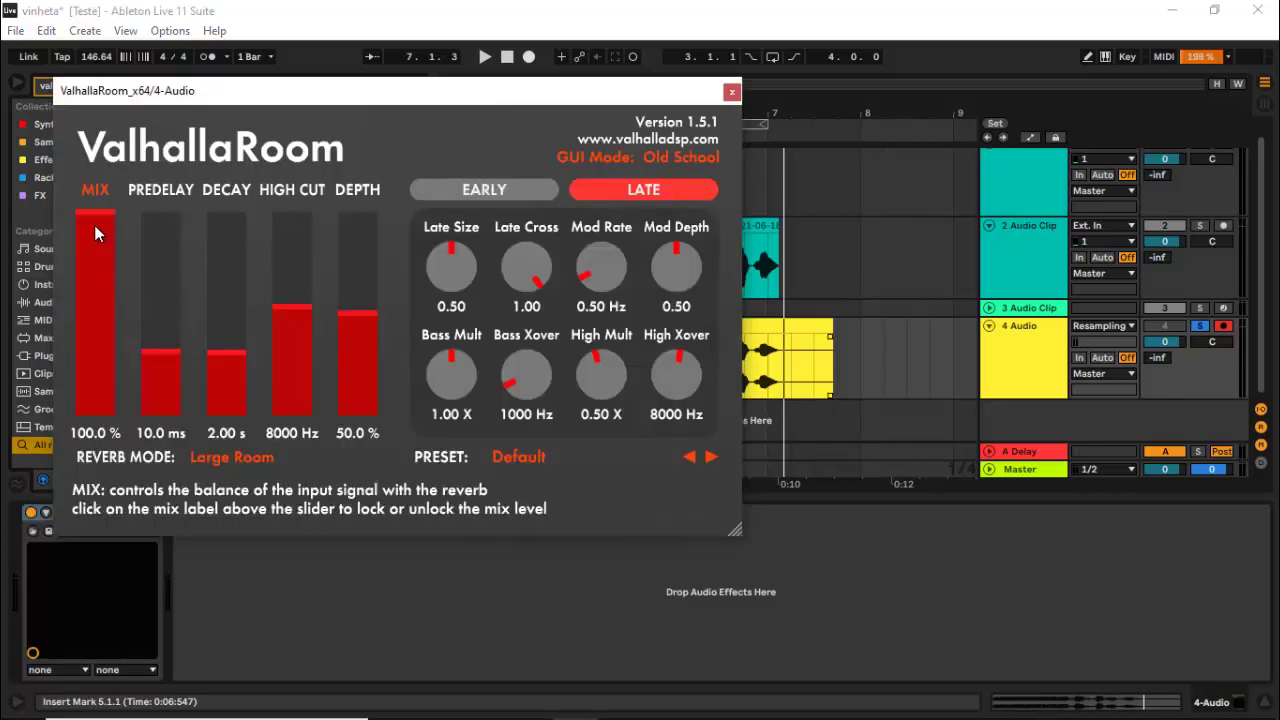
Step: Set ValhallaRoom's Mix to 9.7 %, play the track from 5.1.1 with the reverb, and close the plug-in window
left_click_drag(94, 225, 81, 404)
key("space")
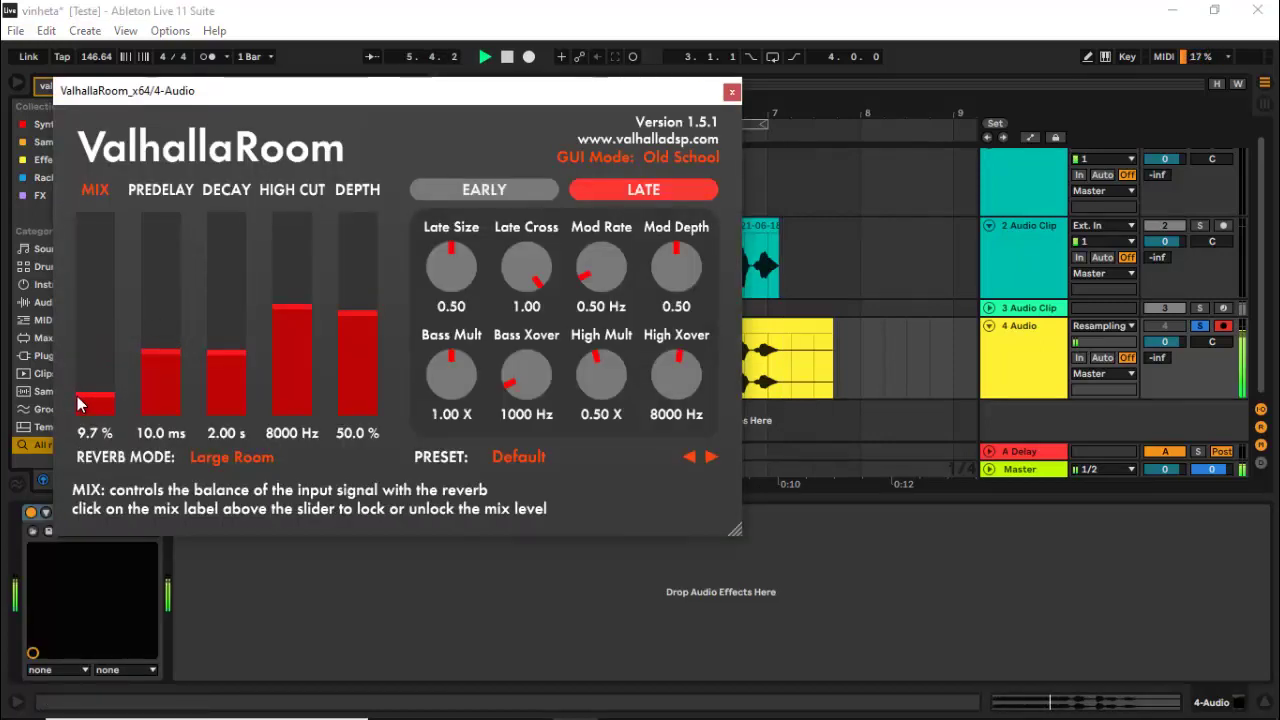
left_click(732, 92)
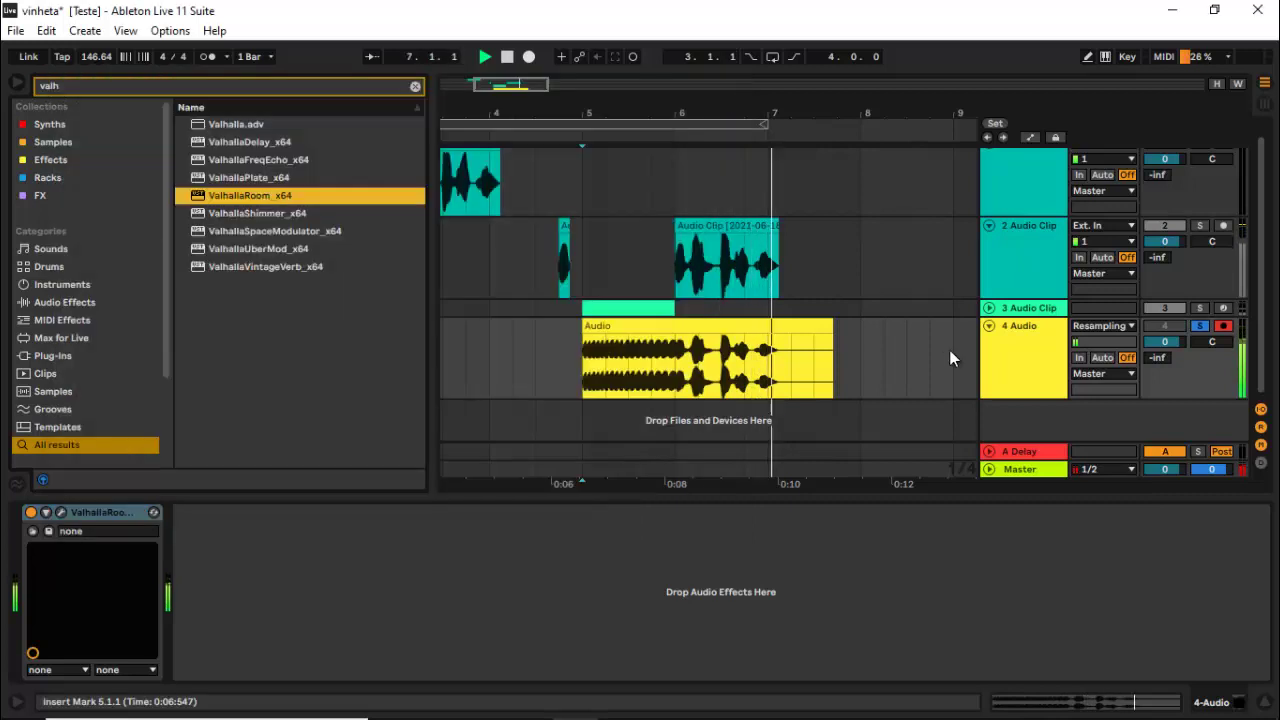
key("space")
Step: Hide the device view, clear the browser search and show the My Library Packs folder in a widened browser
left_click(1264, 704)
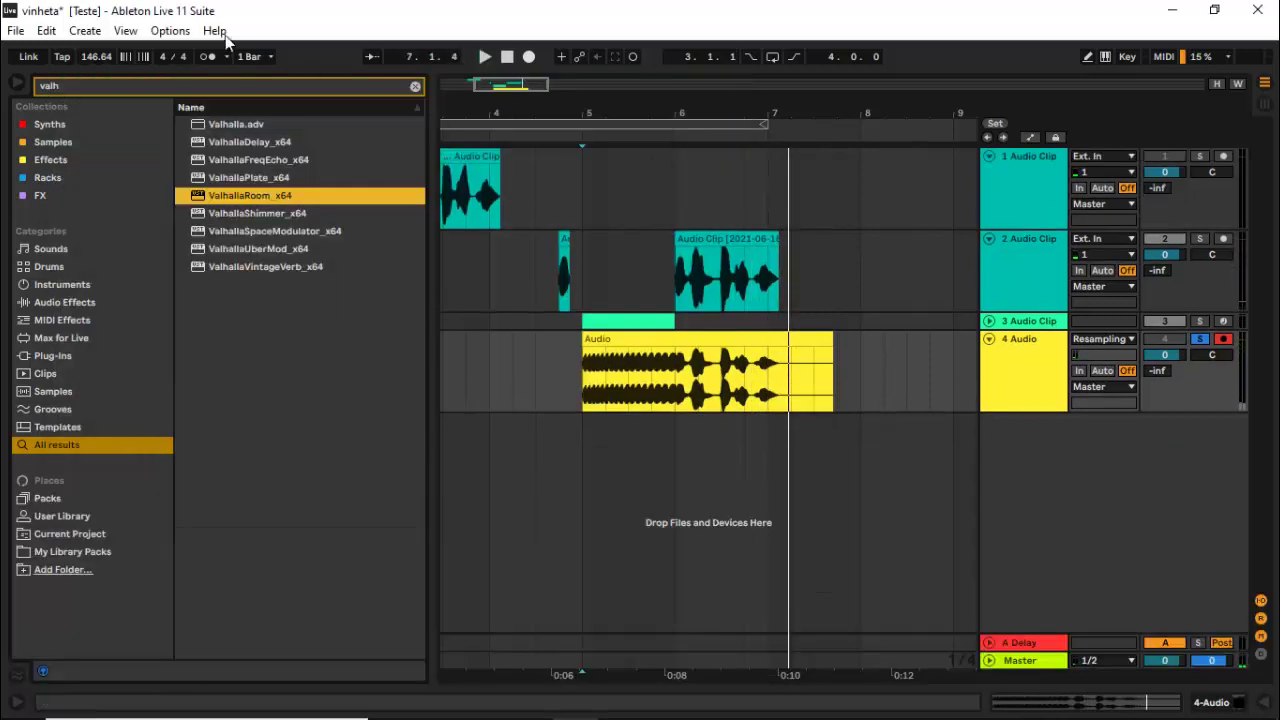
left_click(415, 87)
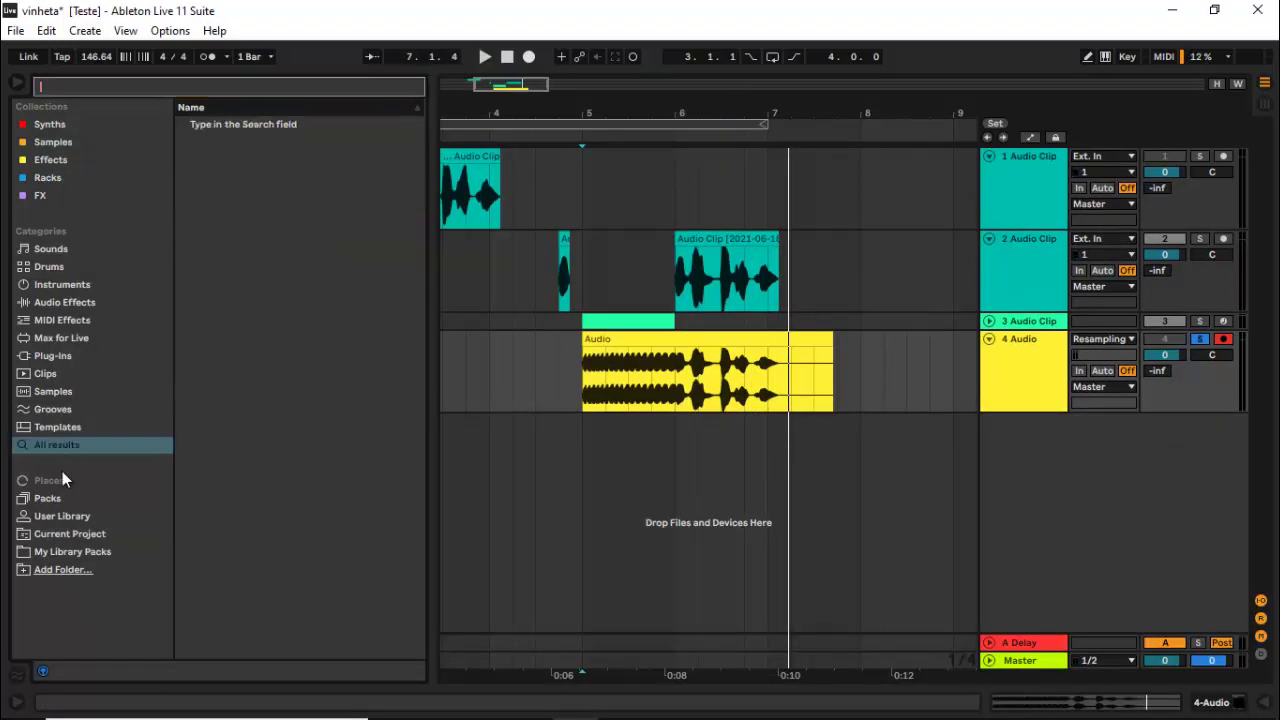
left_click(89, 555)
scroll(230, 369, "down", 1)
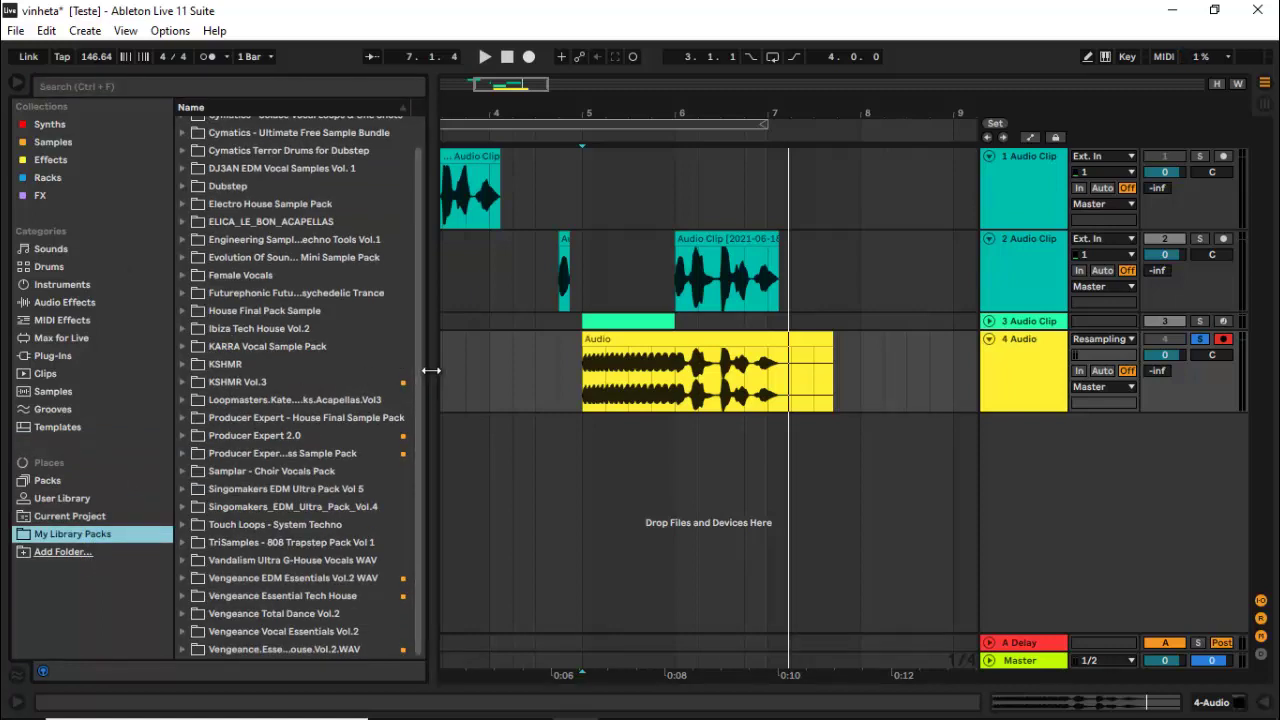
left_click_drag(429, 369, 526, 369)
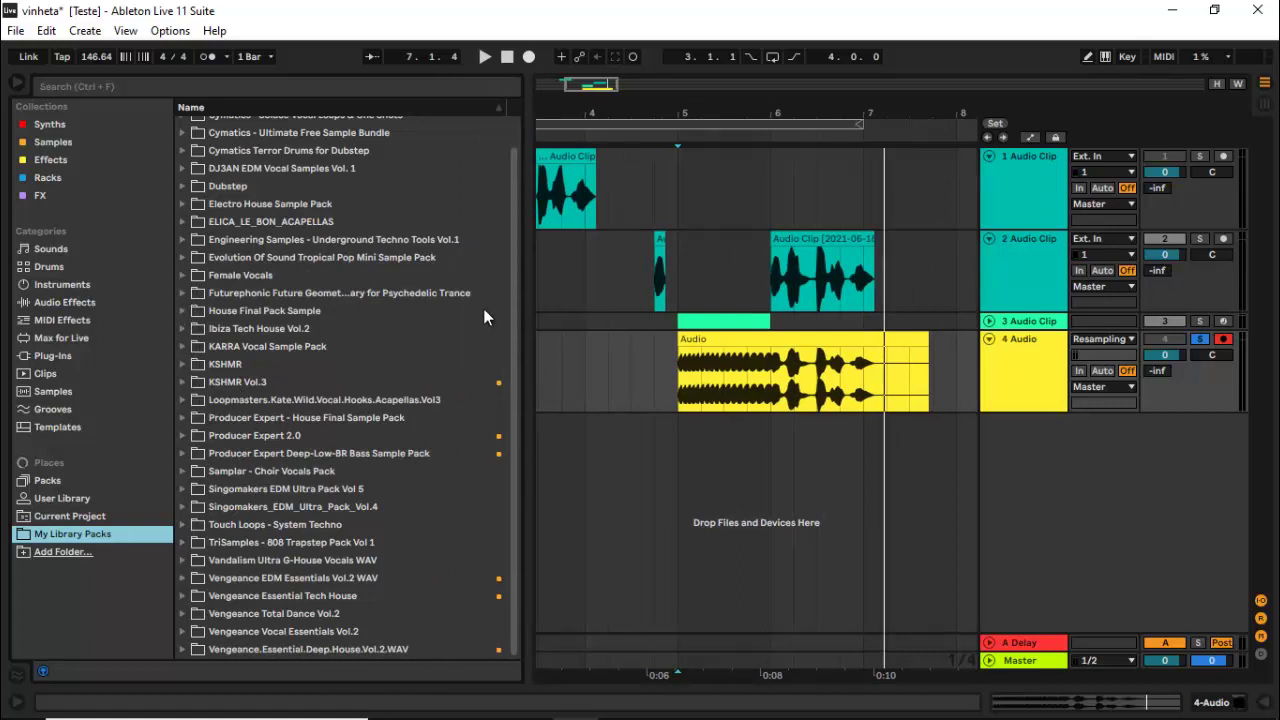
left_click_drag(536, 317, 591, 337)
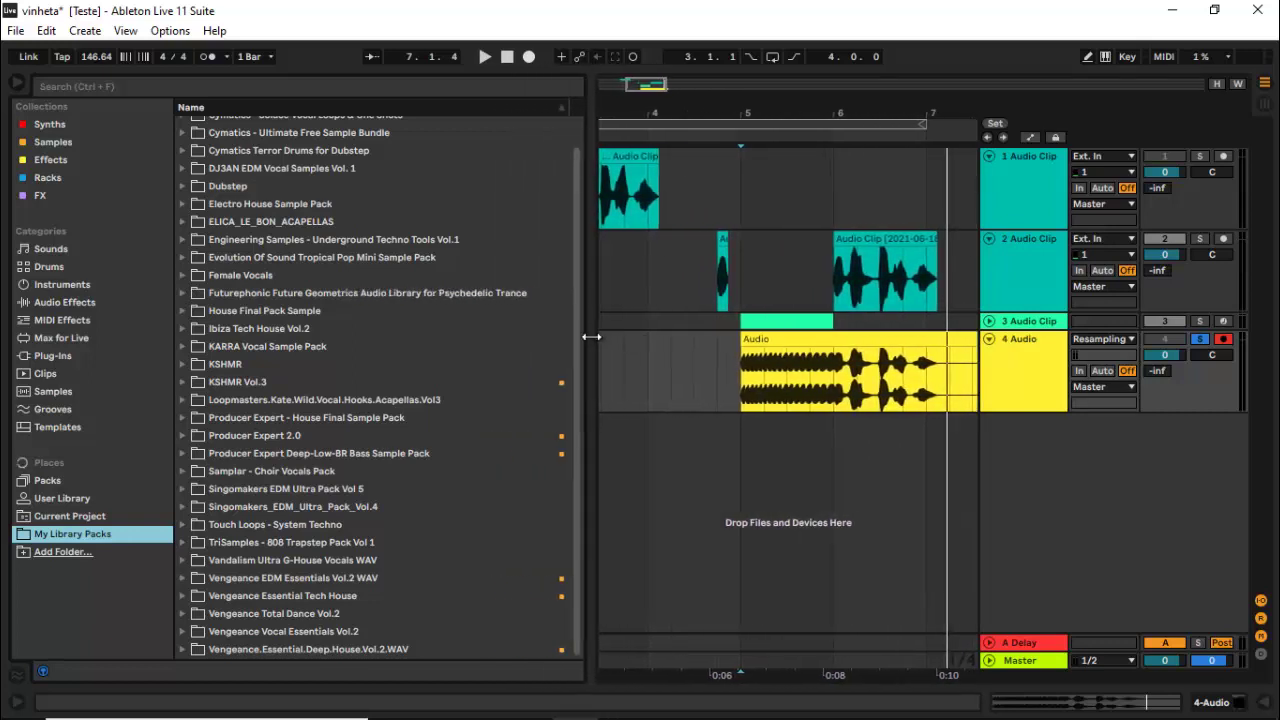
Step: Find FP_FG 138 Ear Damage Fill.wav in the Futurephonic pack's Glitchtronic Fills, preview it, and place it on a new audio track at 6.1.1
left_click(271, 291)
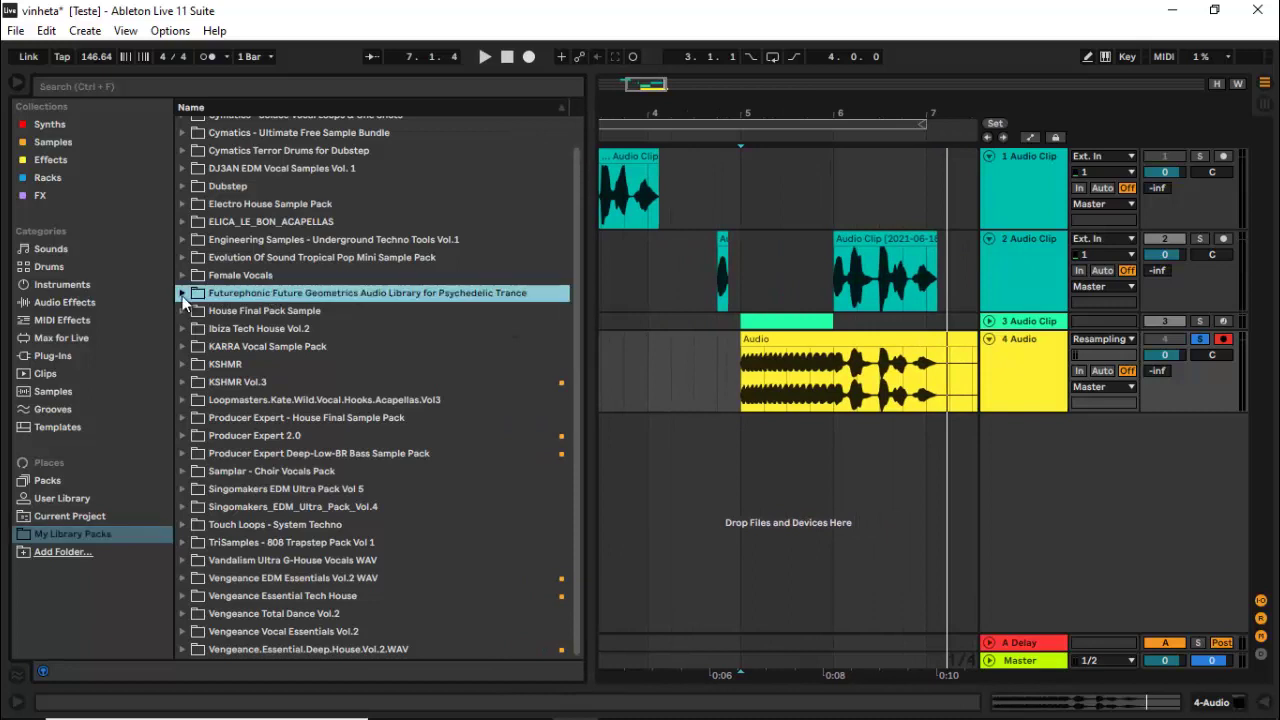
left_click(182, 293)
left_click(191, 311)
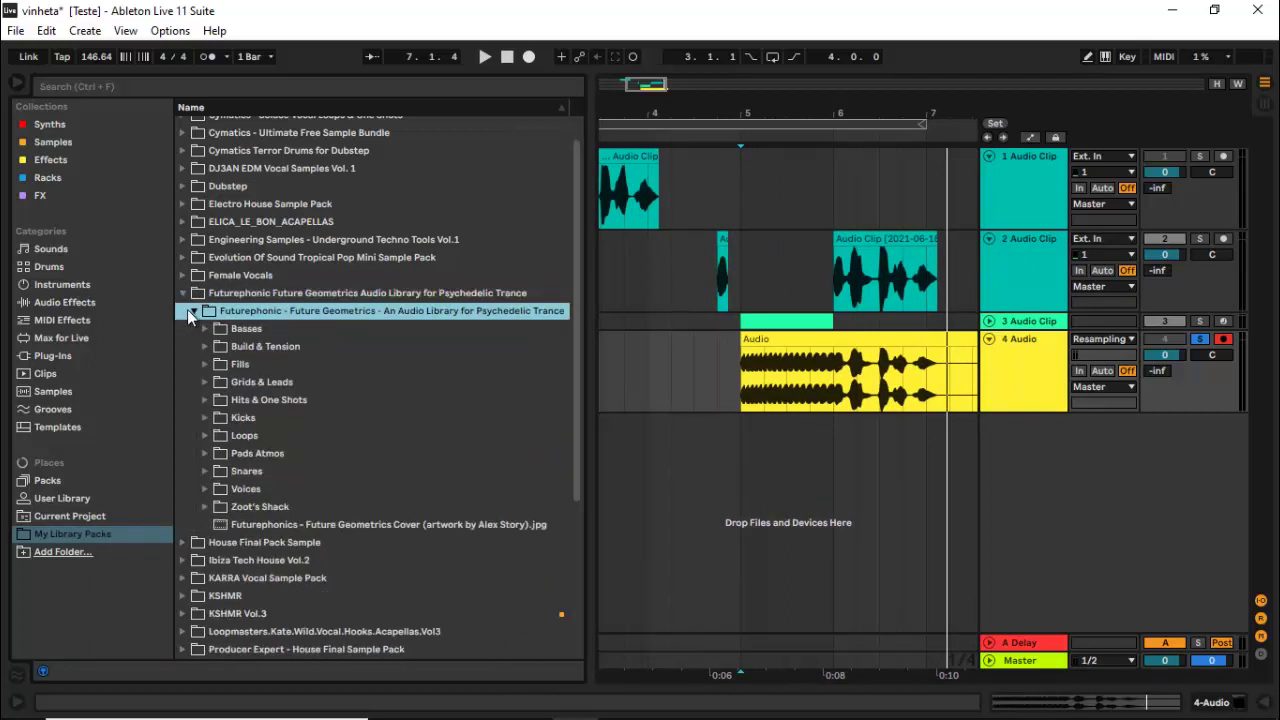
left_click(206, 382)
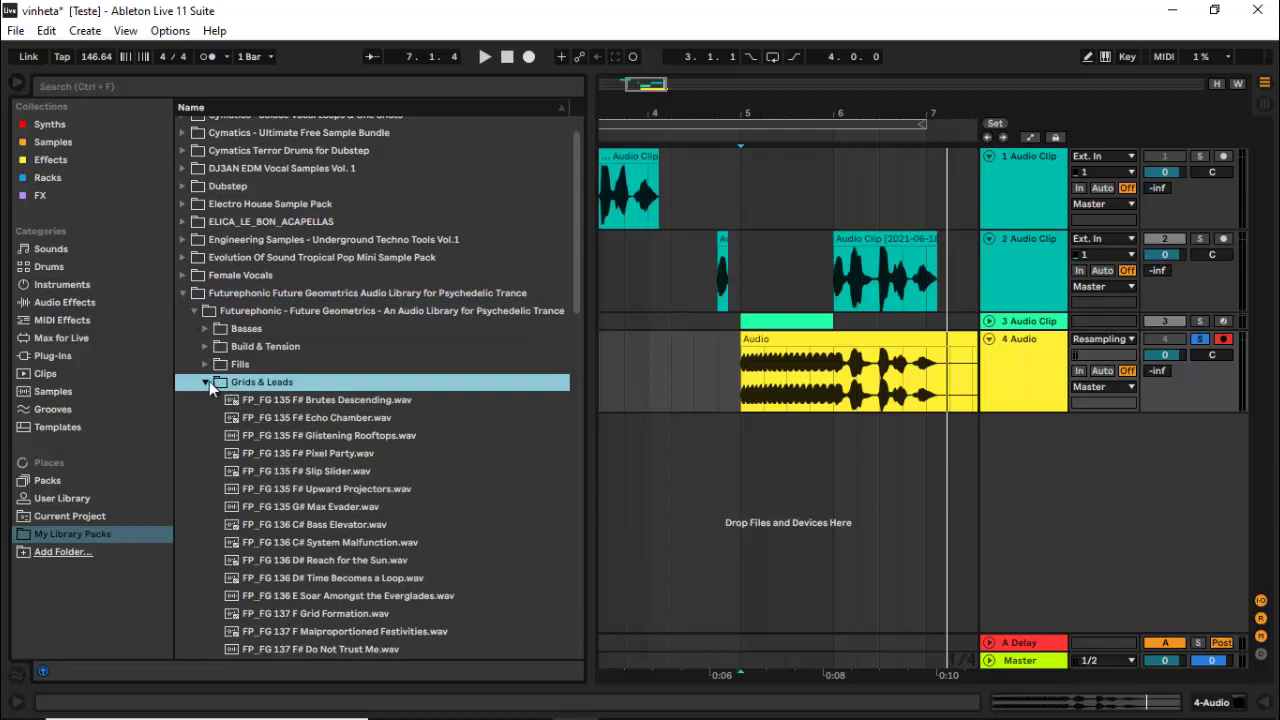
left_click(205, 383)
left_click(206, 365)
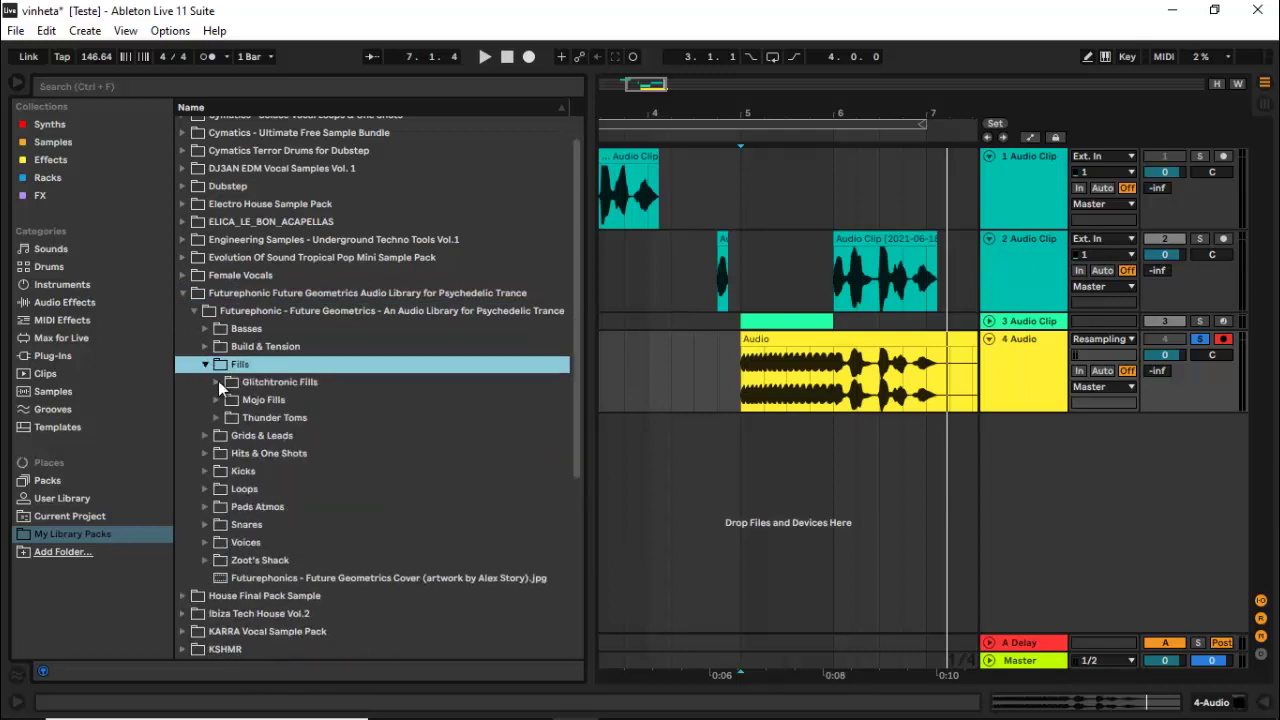
left_click(218, 381)
left_click(267, 395)
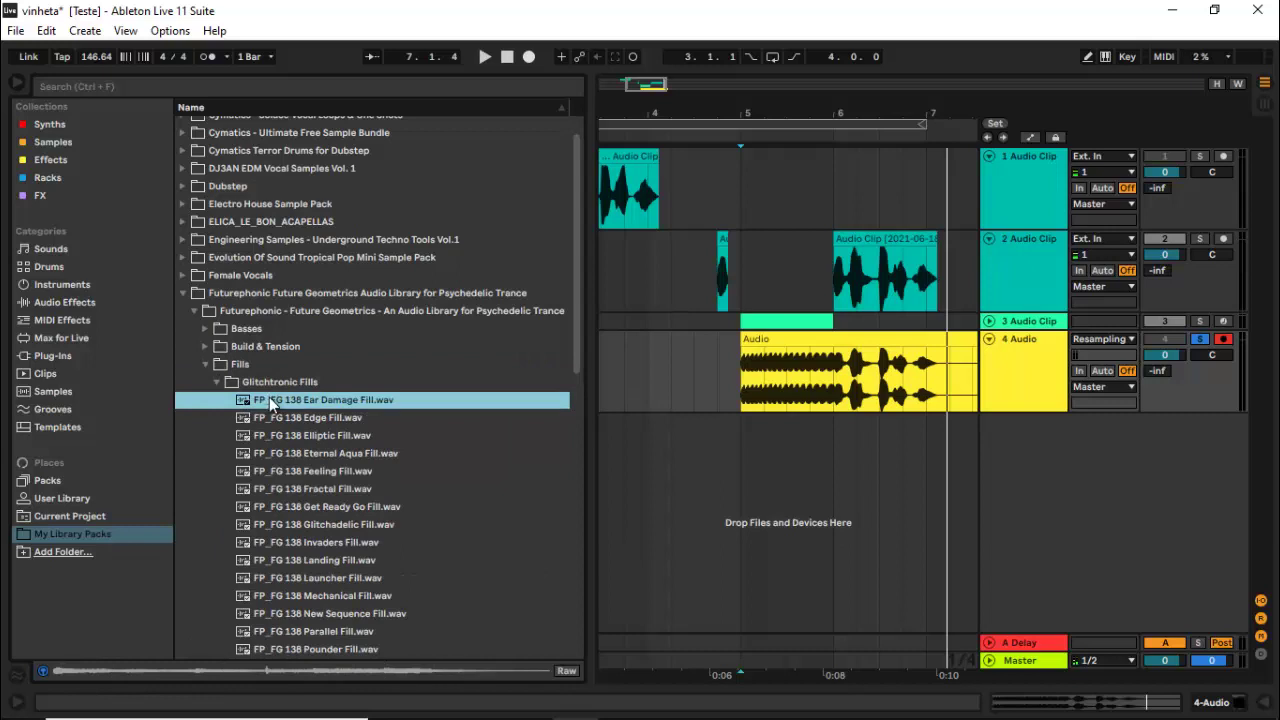
left_click_drag(268, 397, 837, 507)
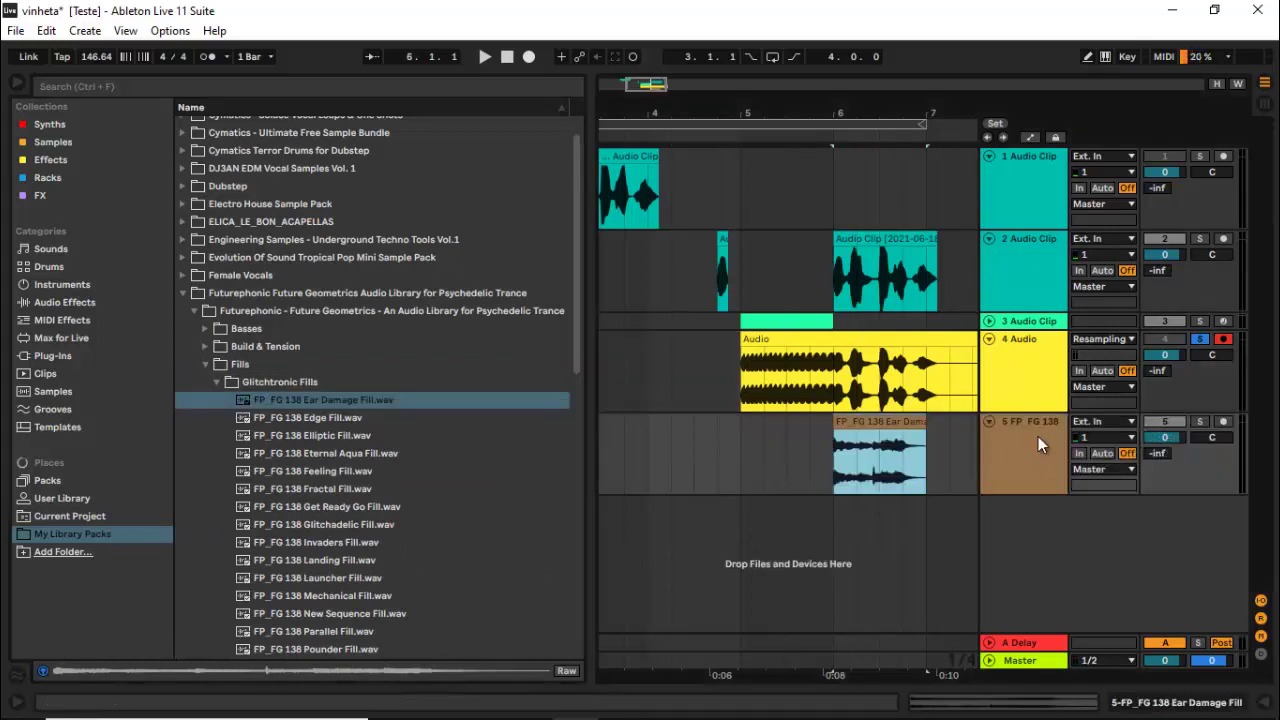
Step: Switch the Ear Damage fill clip's Warp off and on again, set its BPM to 138, play it, and hide the clip view
left_click(879, 428)
key("ctrl+alt+l")
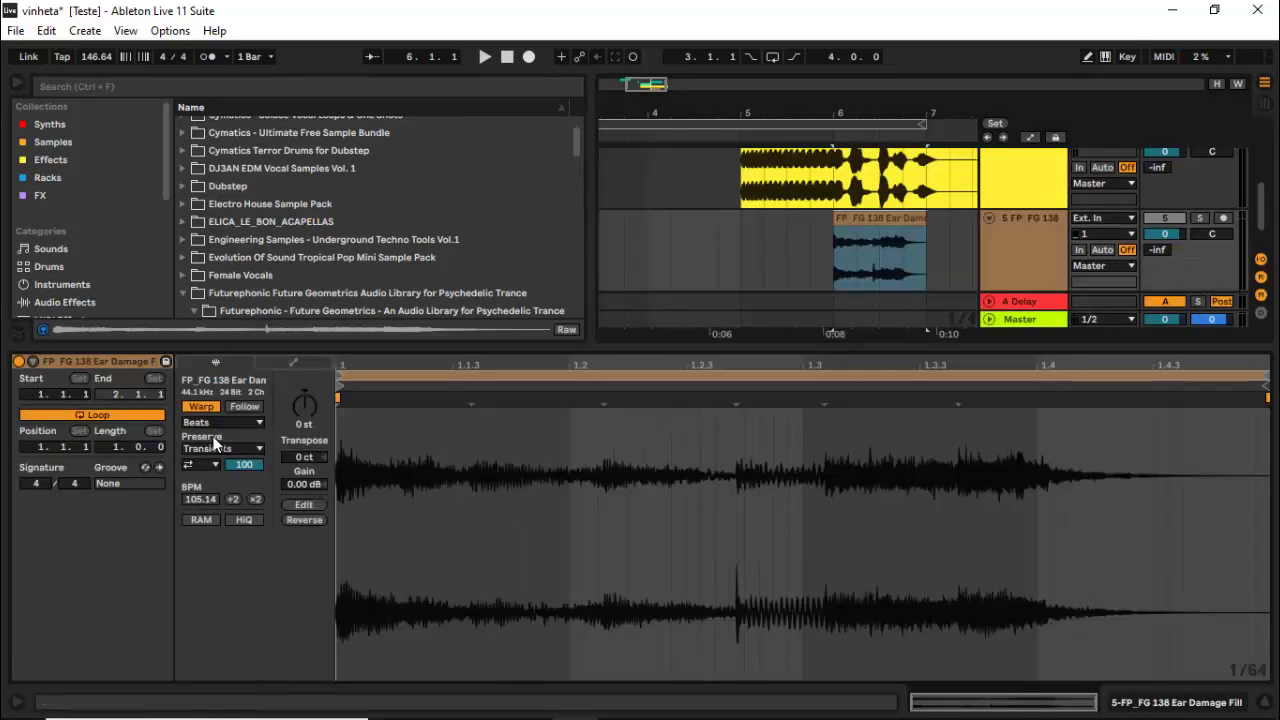
left_click(210, 408)
left_click(208, 407)
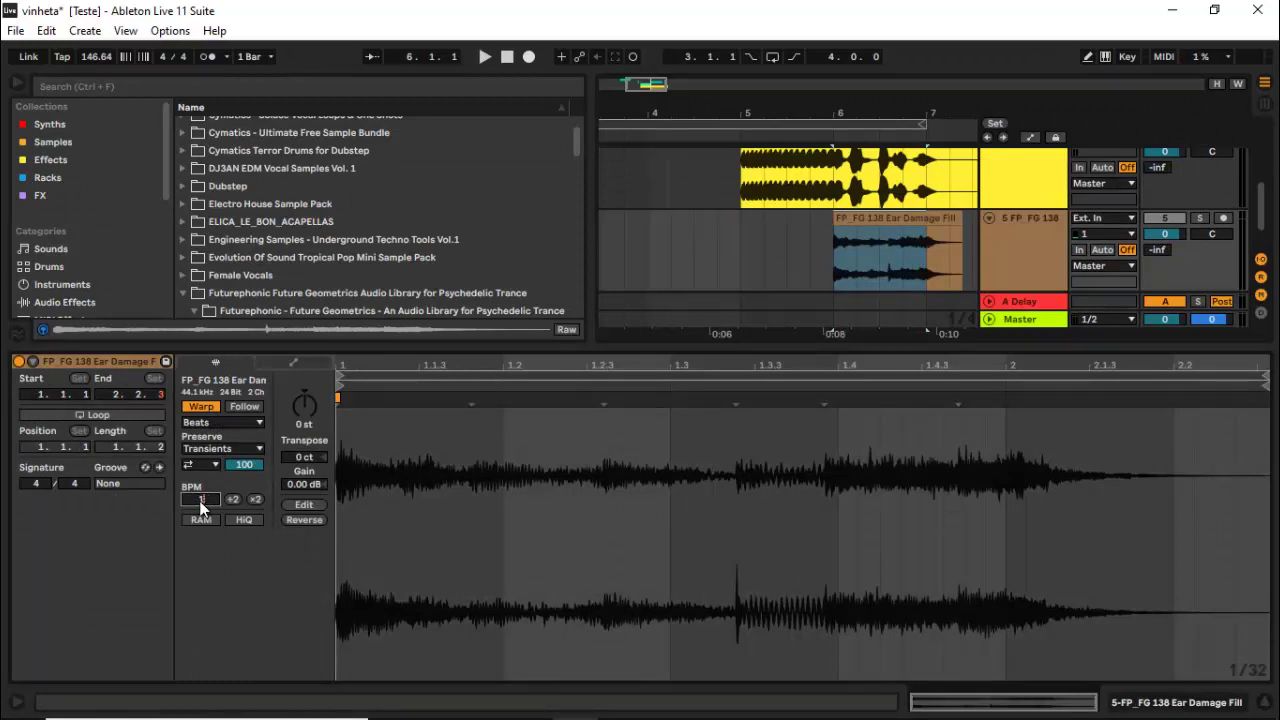
left_click(201, 507)
type("138")
key("Return")
key("space")
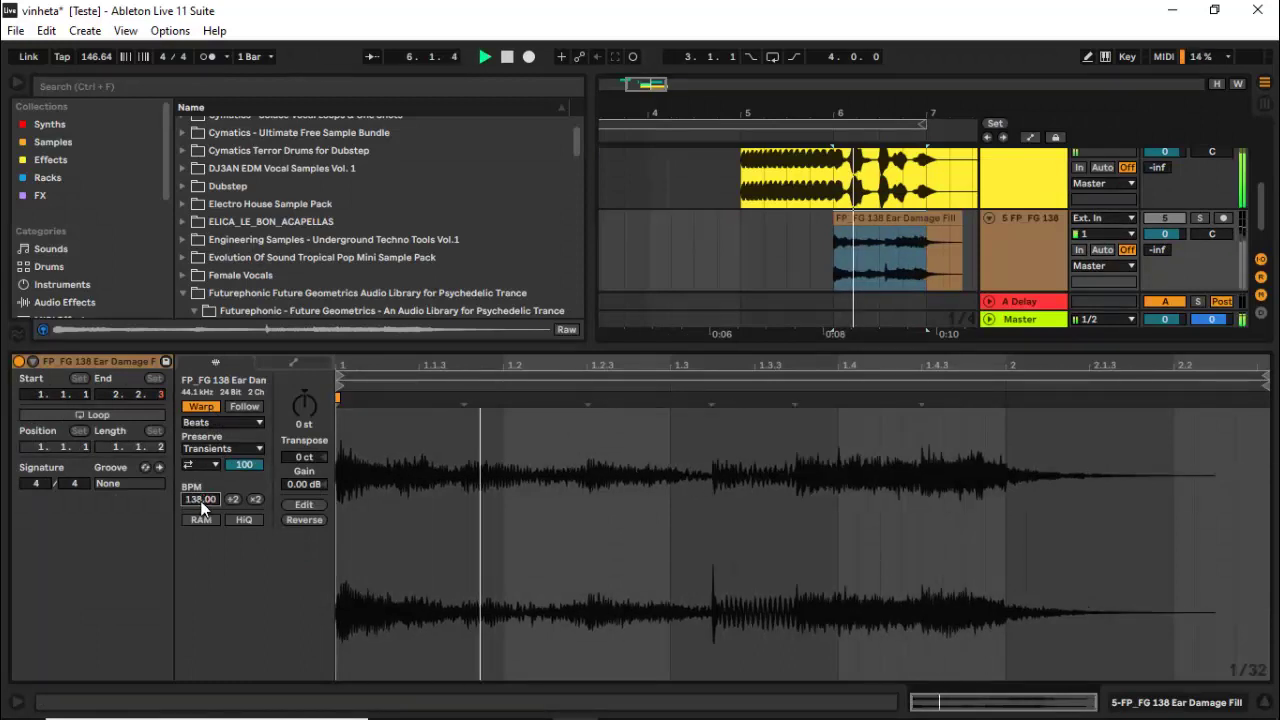
key("space")
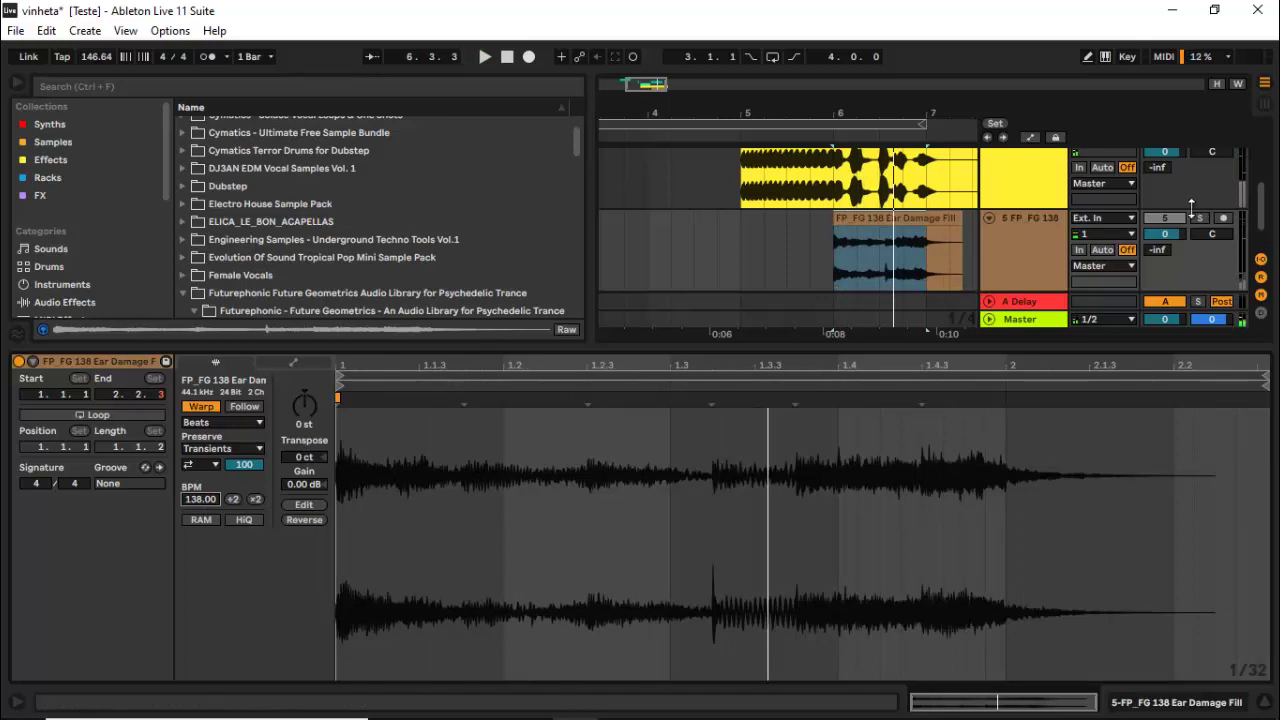
left_click(1264, 702)
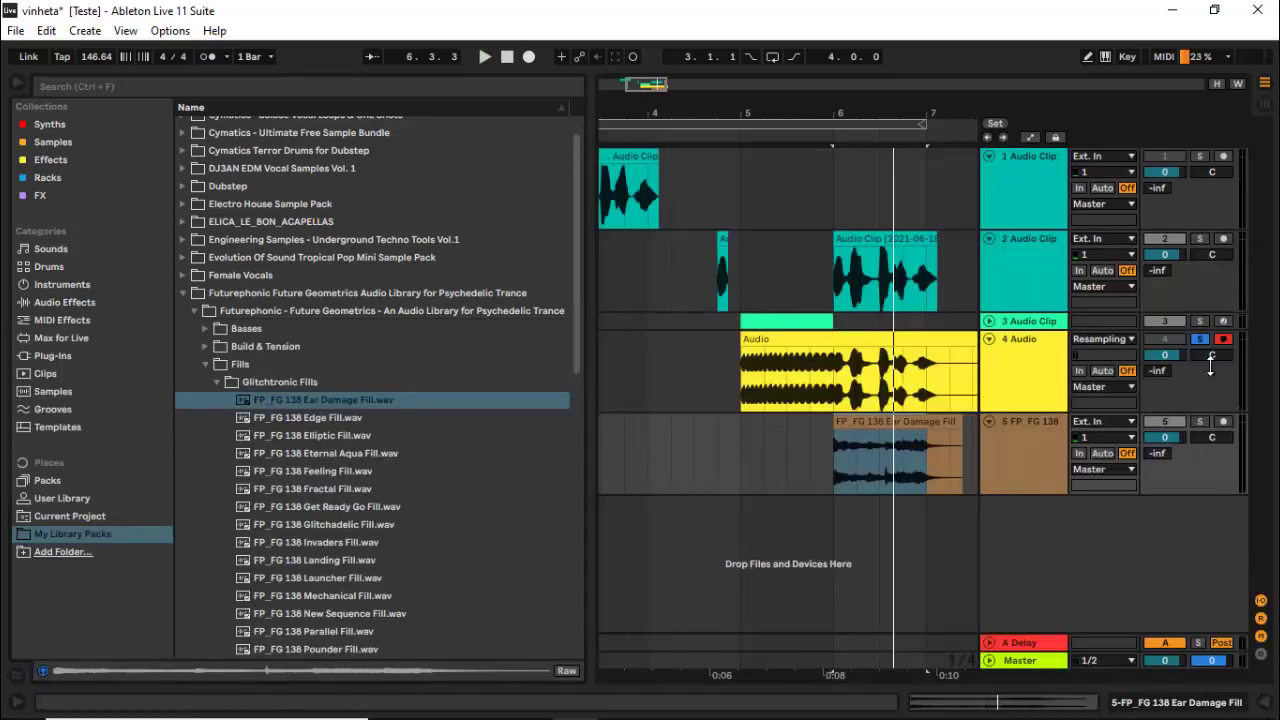
Step: Unsolo the resampled fourth track and deactivate the second and third tracks
left_click(1199, 339)
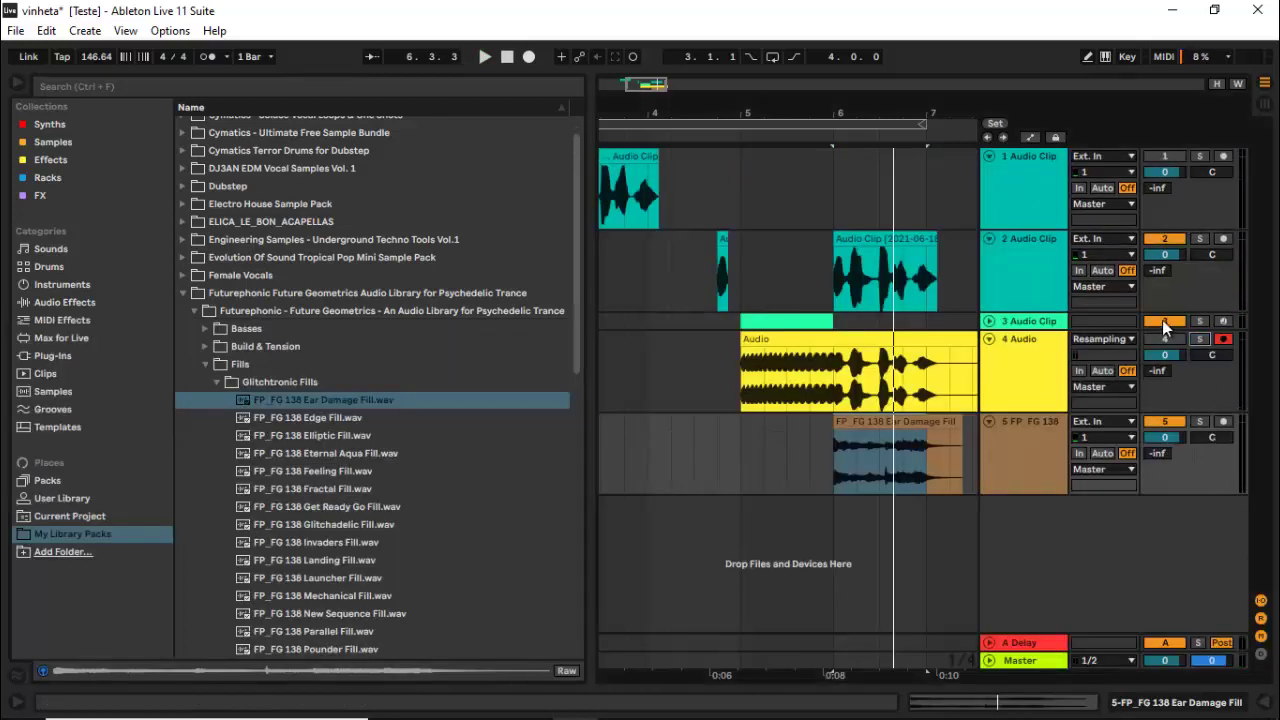
left_click(1165, 322)
left_click(1164, 240)
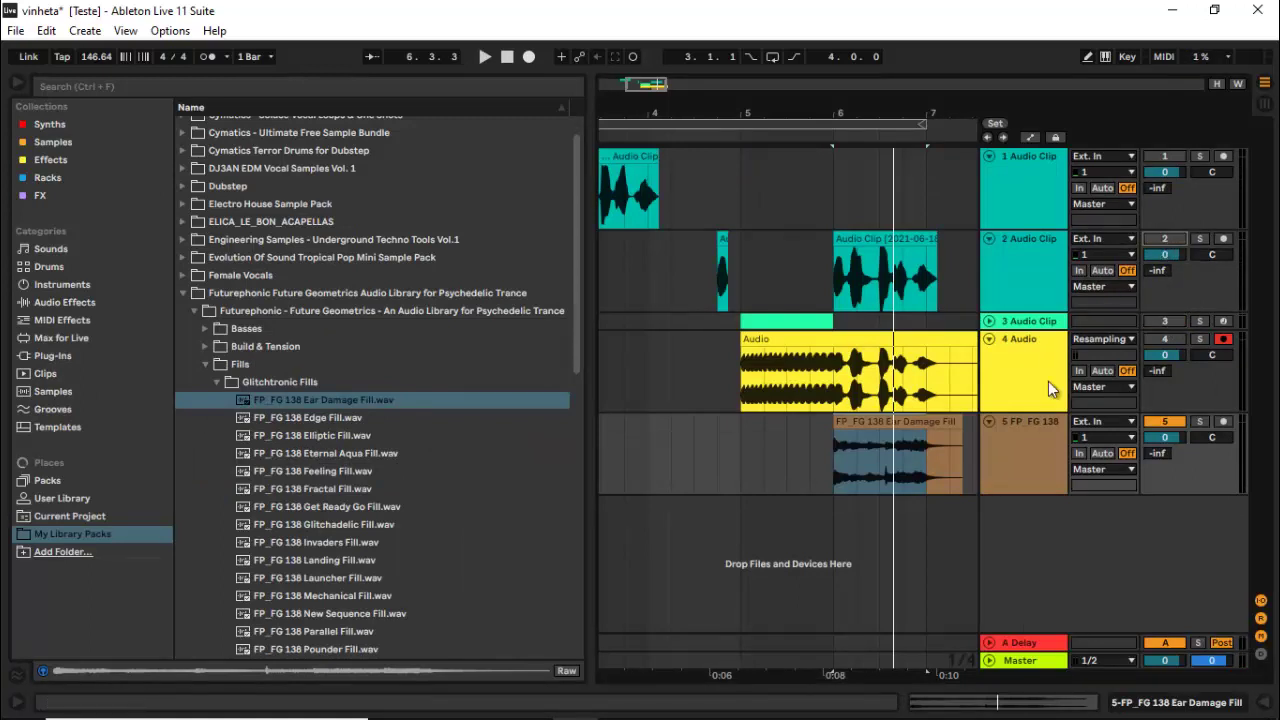
Step: Play the fill from 6.1.1 and lower the fifth track's volume to -7.6 dB
left_click(836, 474)
key("space")
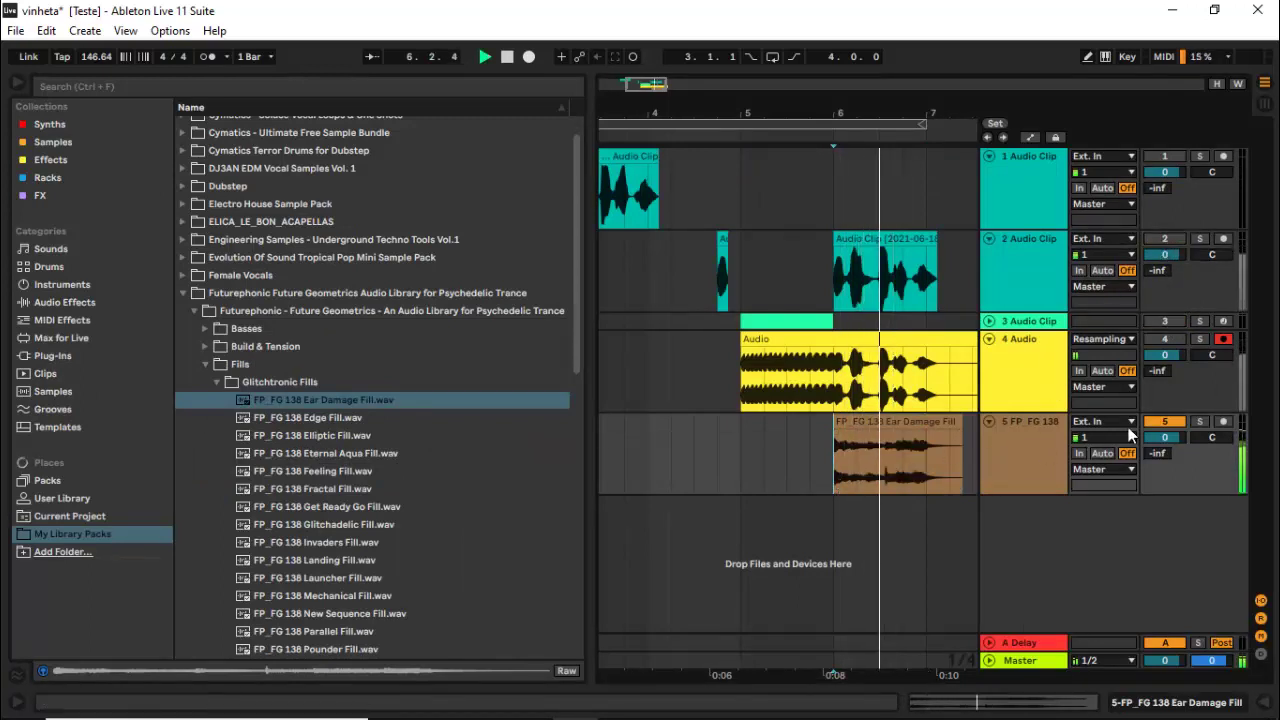
left_click_drag(1160, 437, 1172, 443)
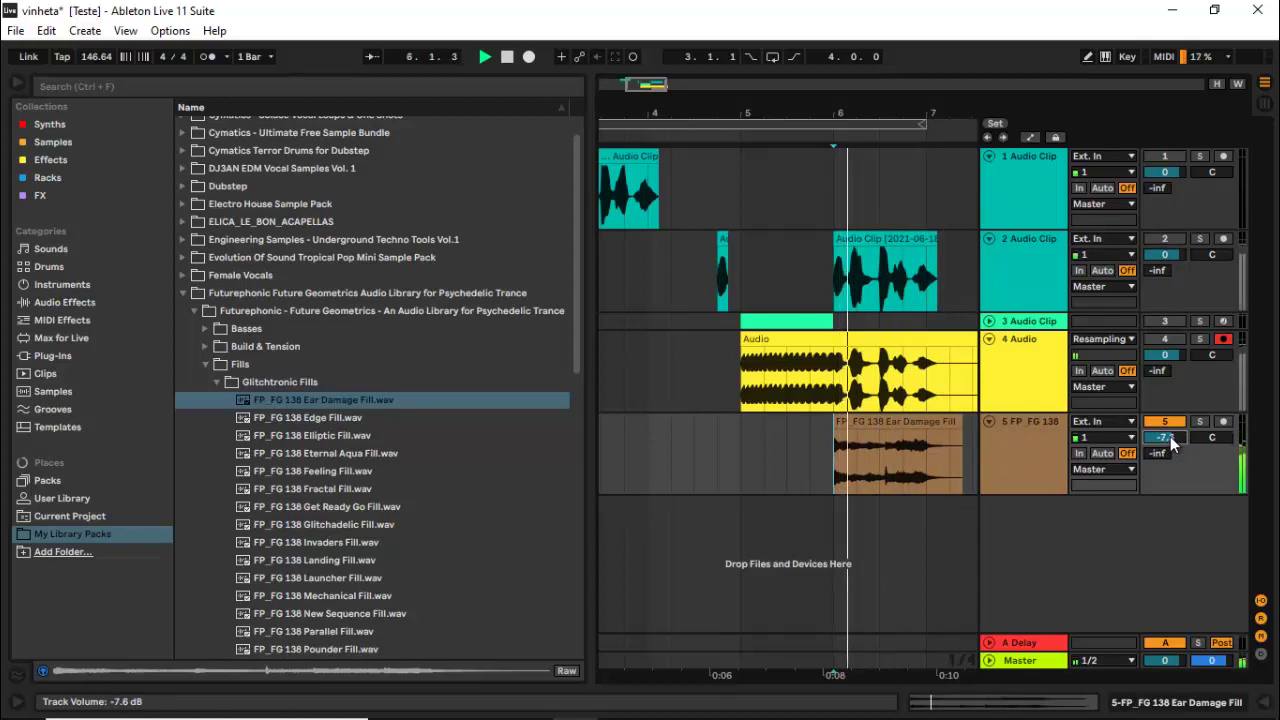
key("space")
Step: Move the fill clip so it starts at 5.4.1, and play the arrangement from 5.1.1
left_click_drag(882, 426, 858, 426)
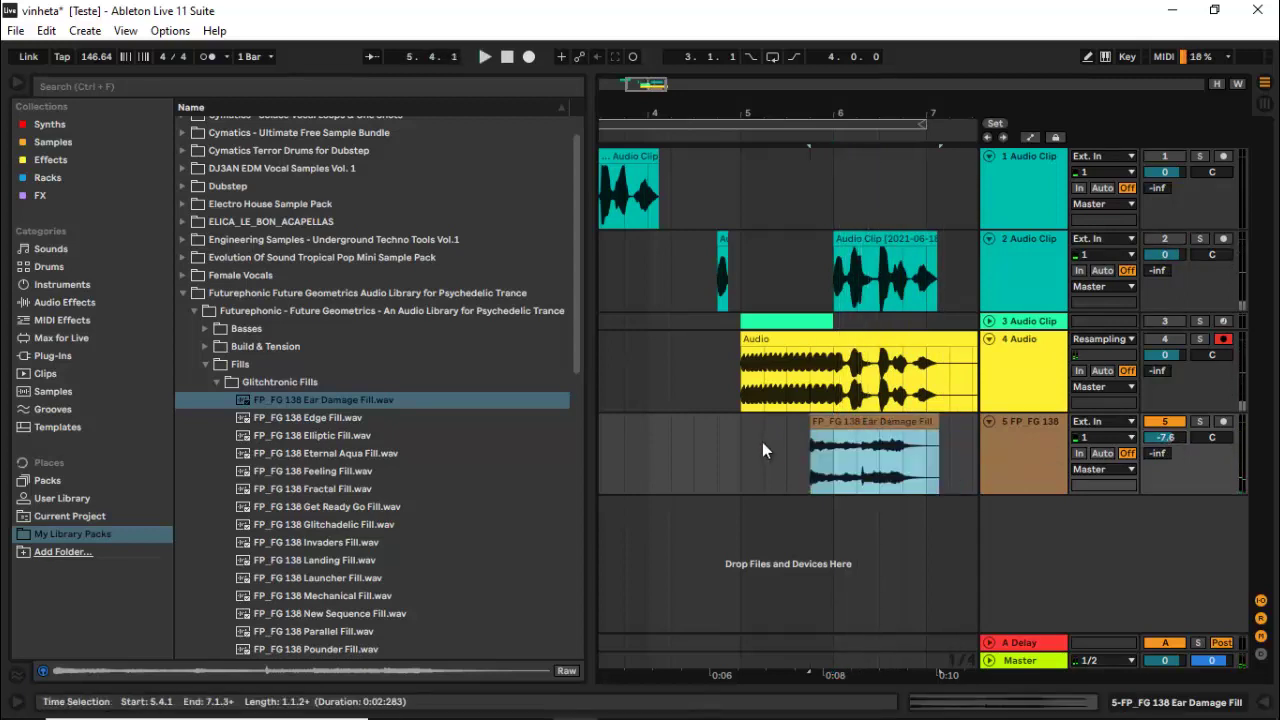
left_click(747, 450)
key("space")
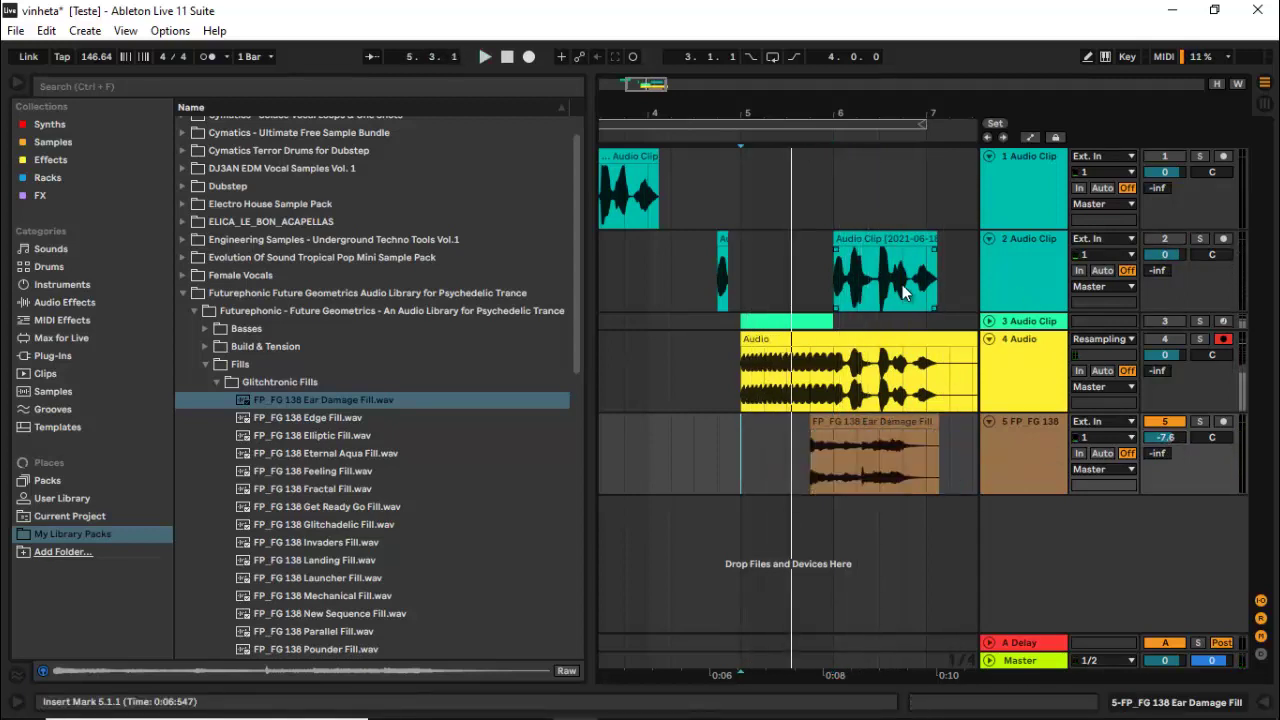
Step: Move the resampled audio clip and the fill clip together so the resampled clip starts at 8.1.1
key("minus")
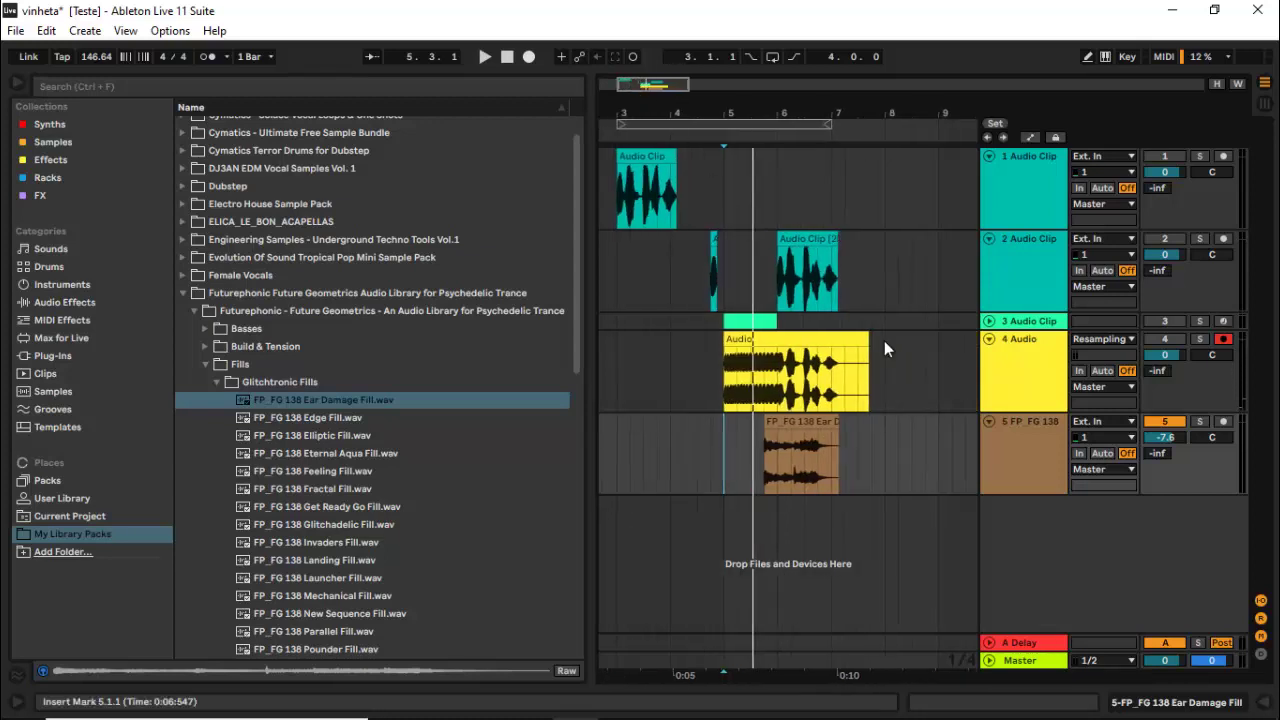
left_click_drag(884, 348, 724, 400)
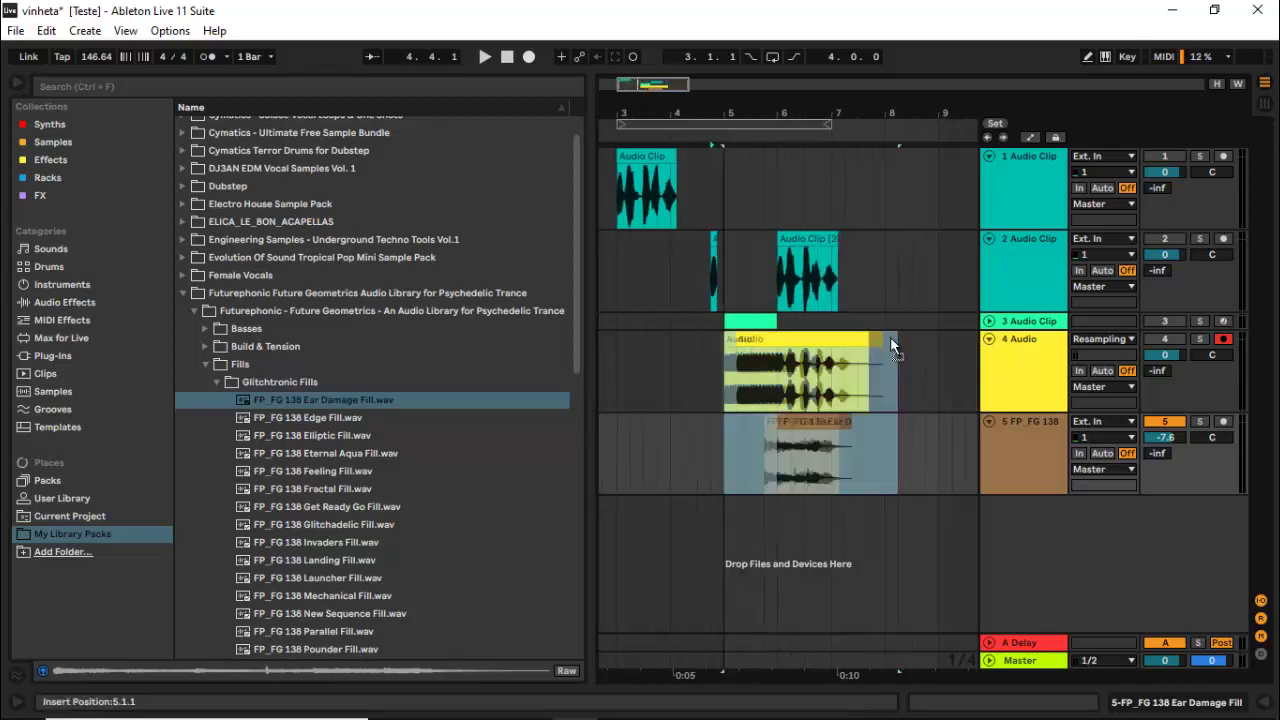
left_click_drag(890, 342, 1038, 344)
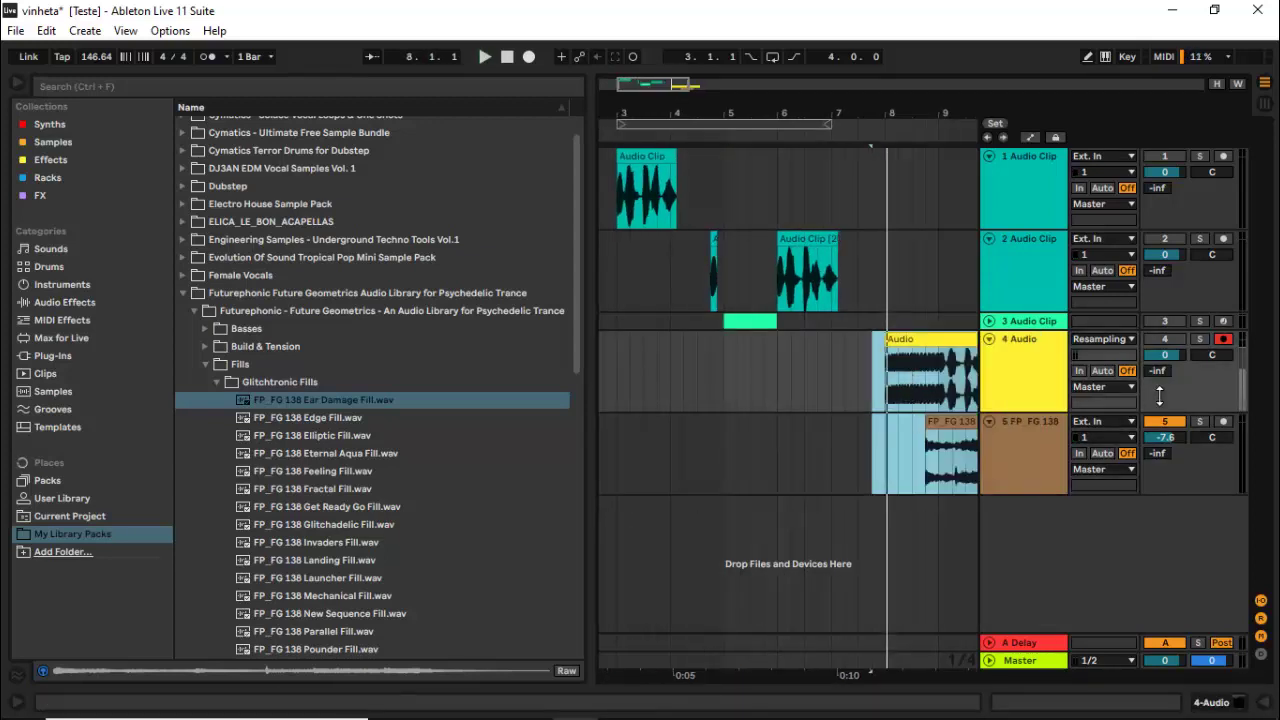
Step: Reactivate the resampled fourth track and play it together with the fill in their new location
left_click(1207, 430)
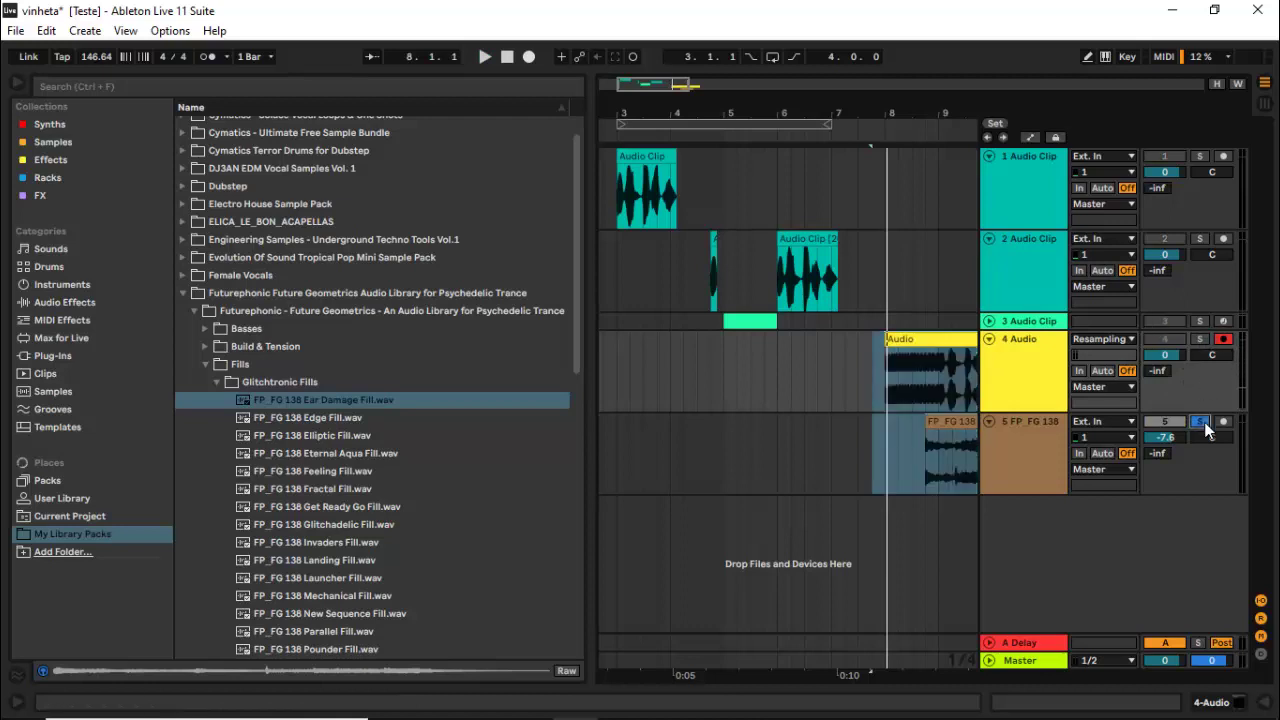
key("space")
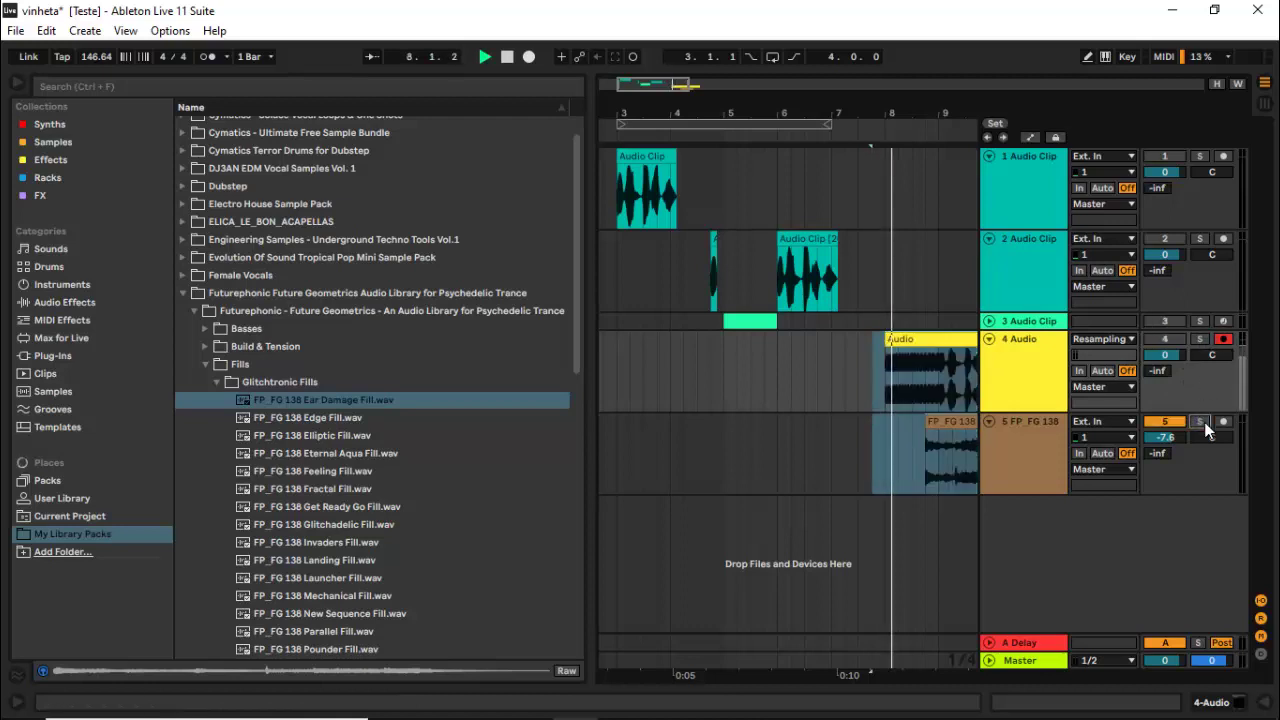
left_click(1166, 339)
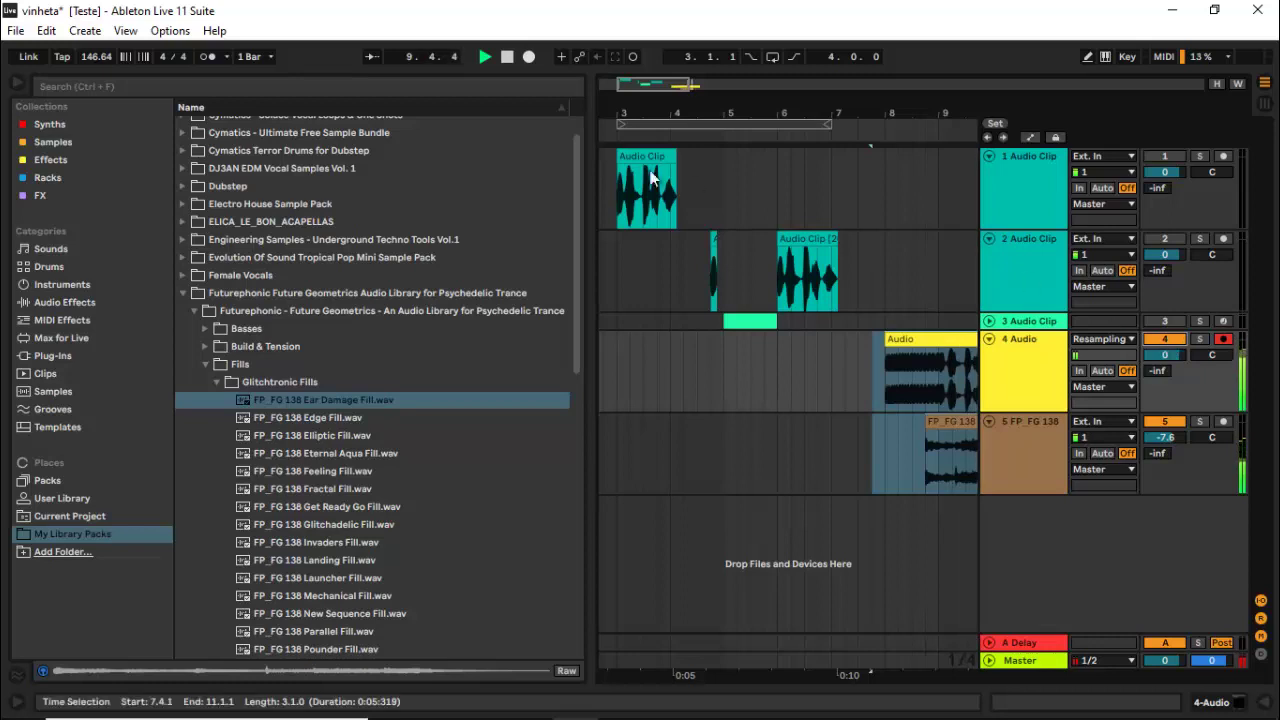
left_click_drag(655, 80, 656, 78)
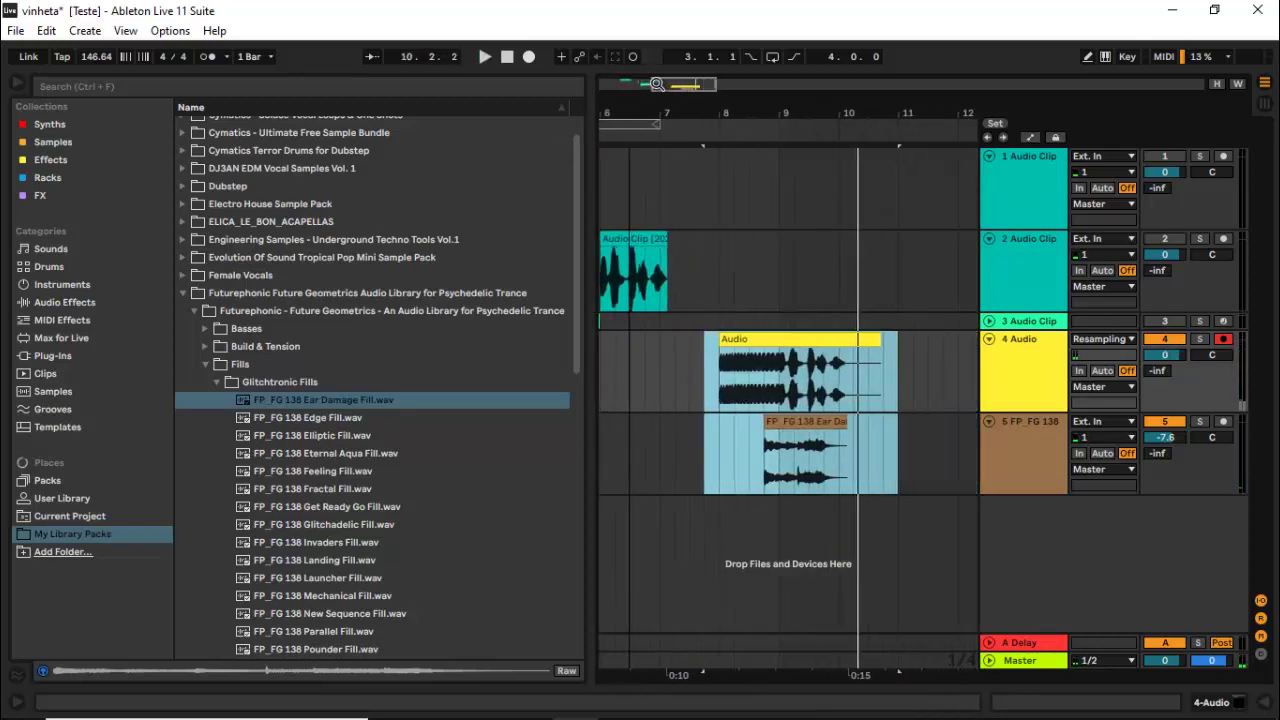
key("space")
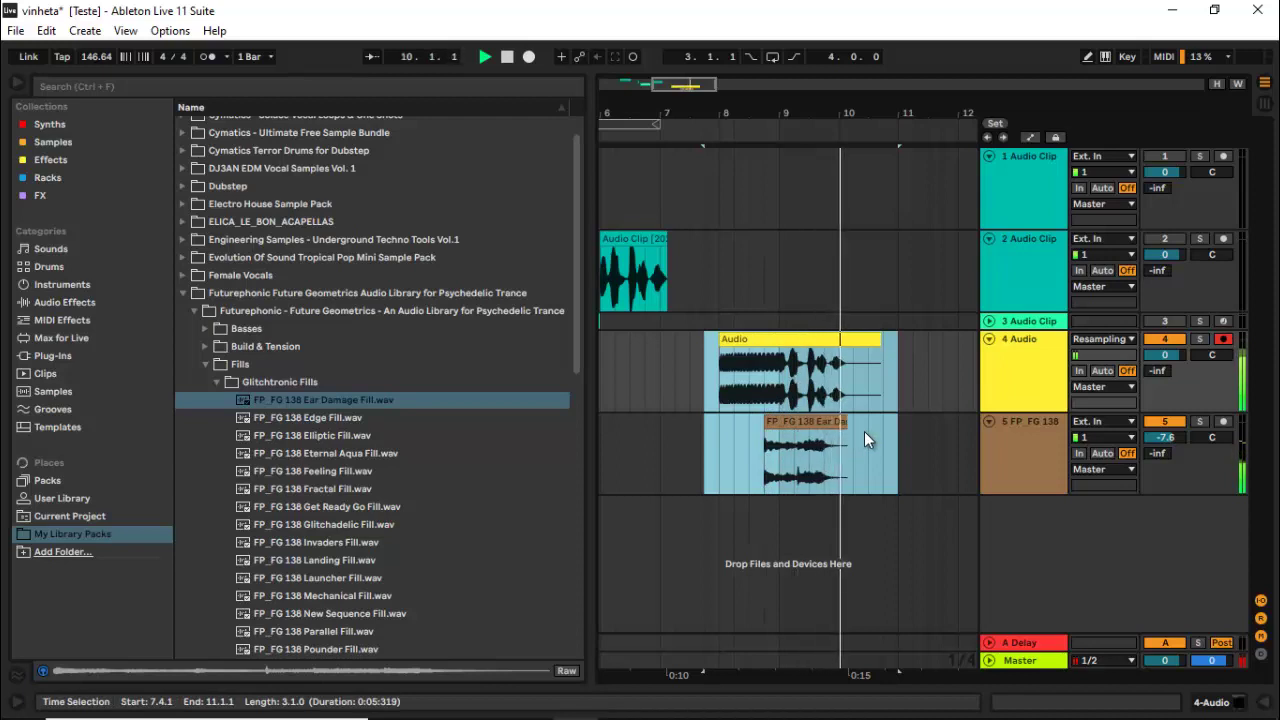
key("space")
Step: Lower the resampled fourth track's volume to -5.2 dB and play the selected section
left_click_drag(1163, 355, 1165, 368)
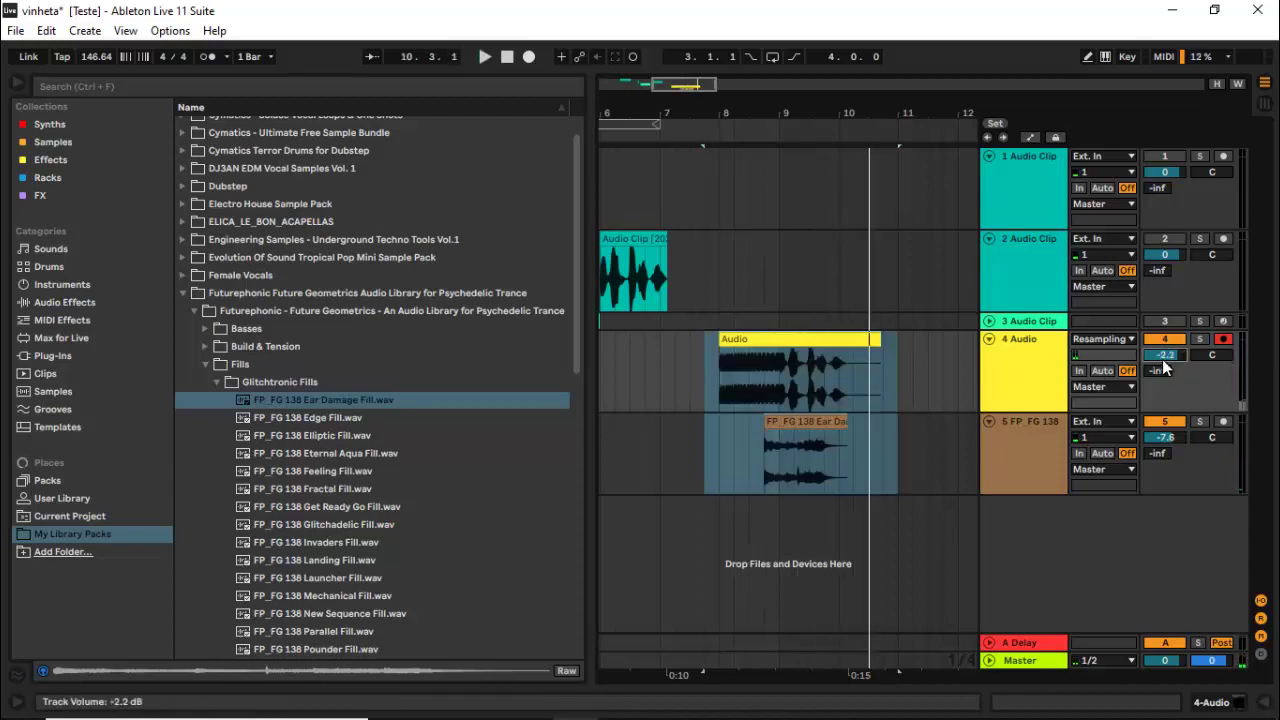
key("space")
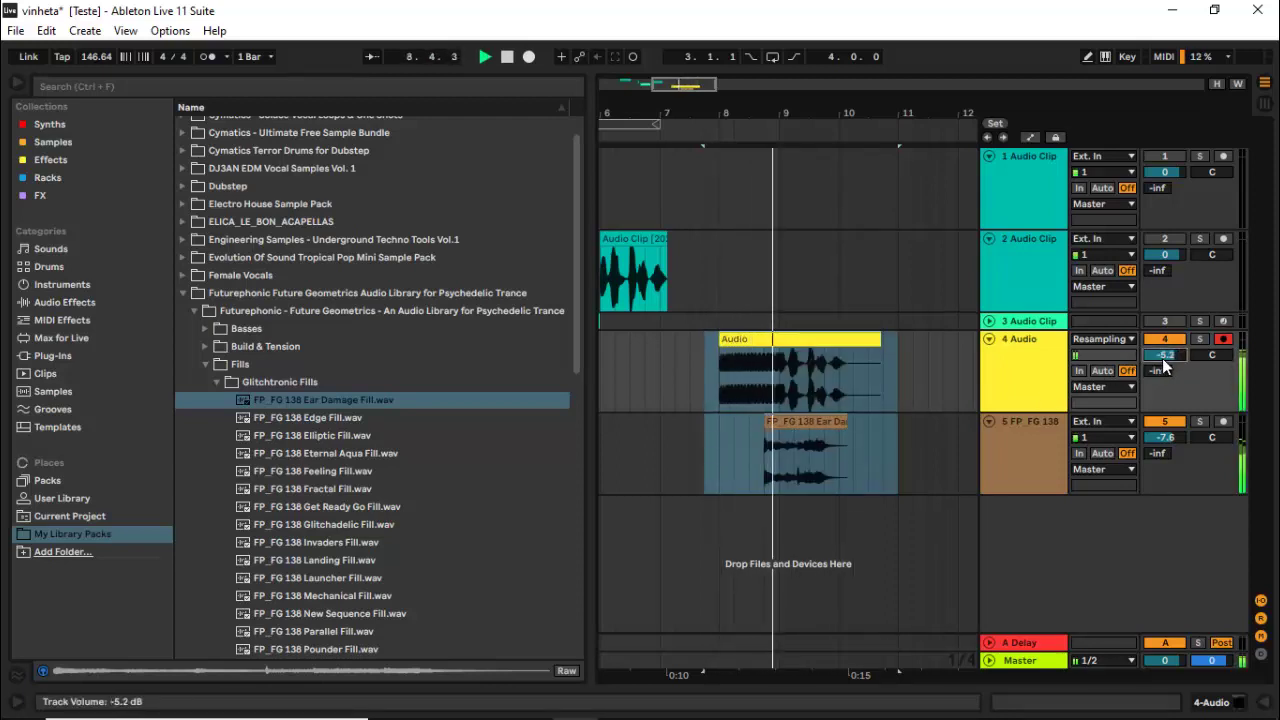
key("space")
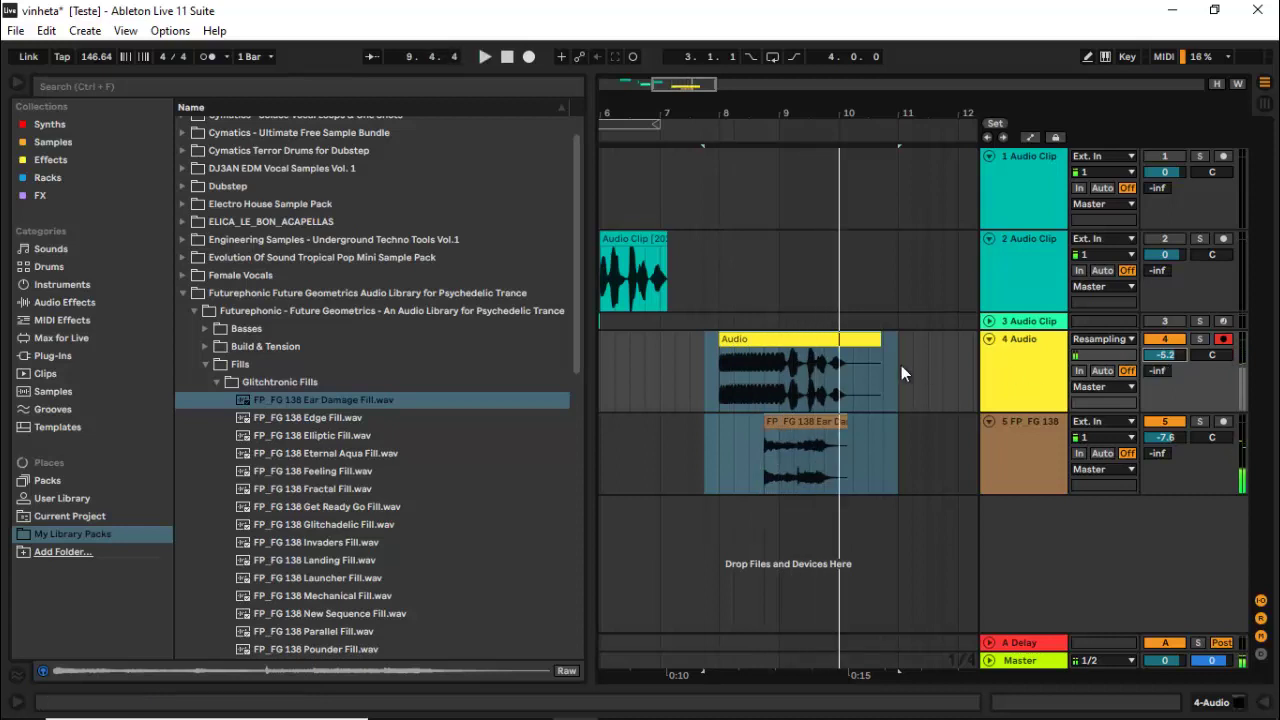
Step: Add a short fade-in to the start of the Ear Damage fill clip
left_click(768, 432)
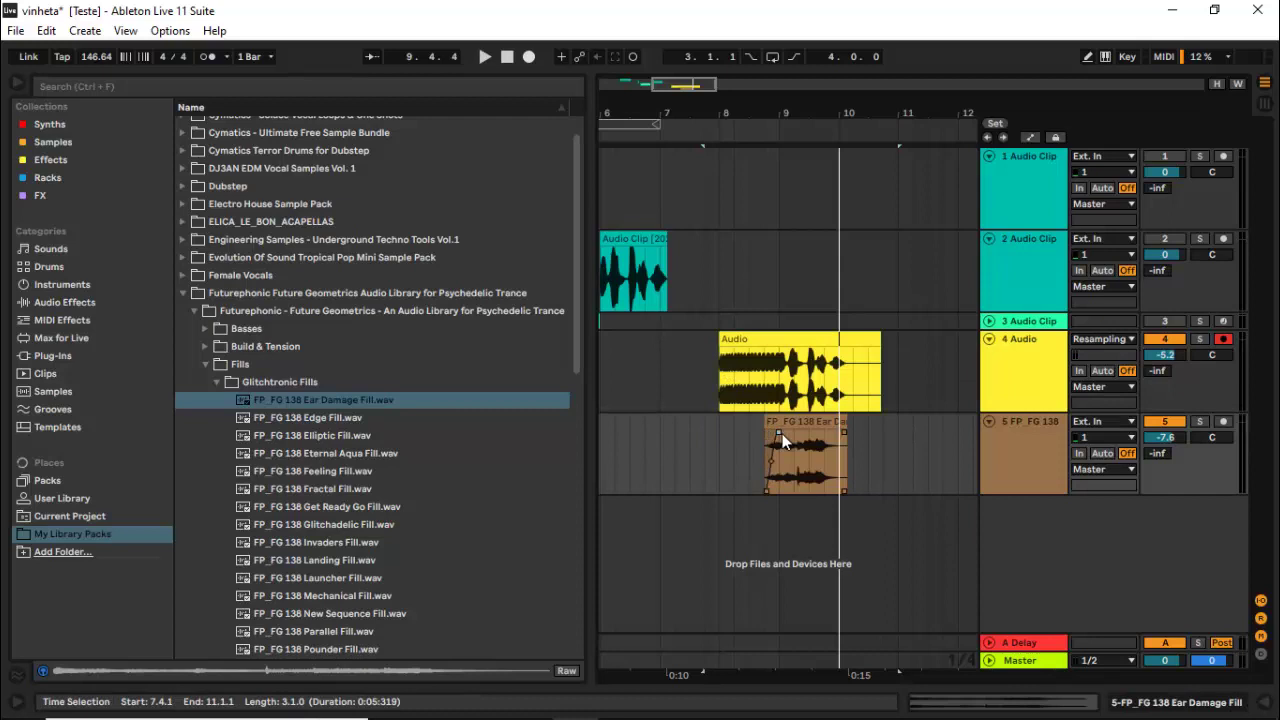
left_click(1015, 516)
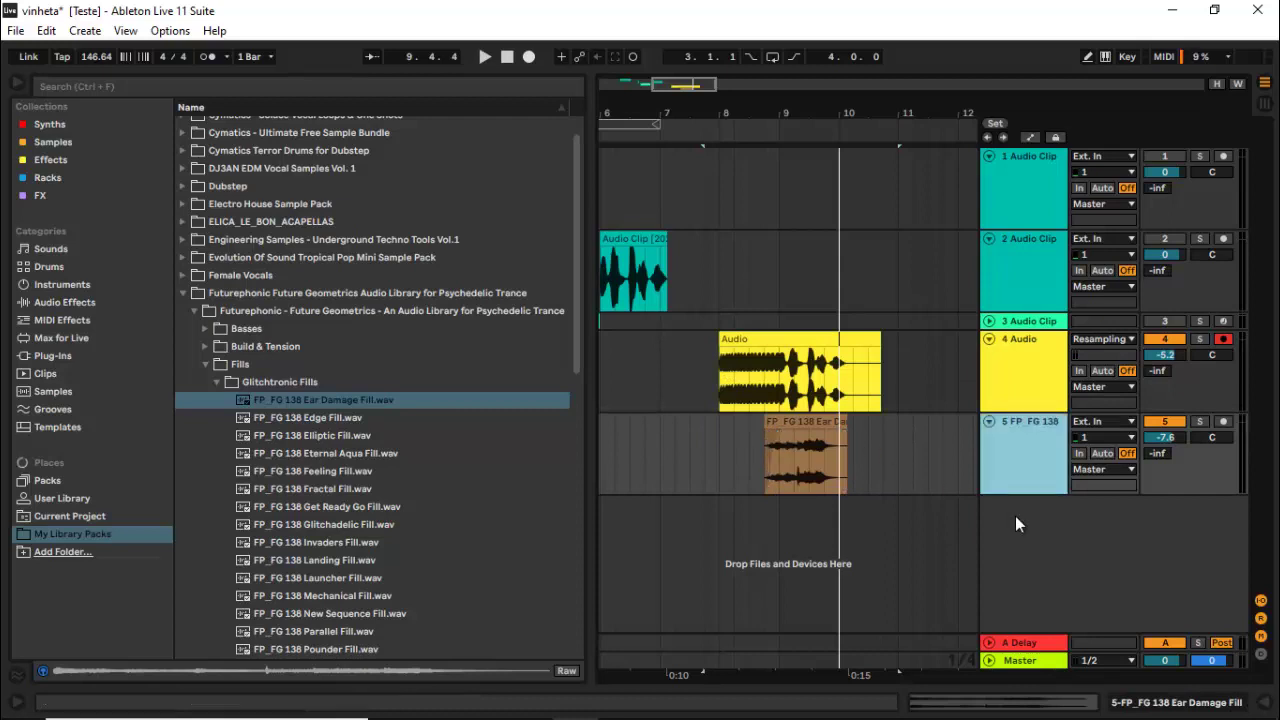
Step: Open the Big Snares folder under Drums > Snares in the Sounds of KSHMR VOL 2 library pack
left_click(183, 294)
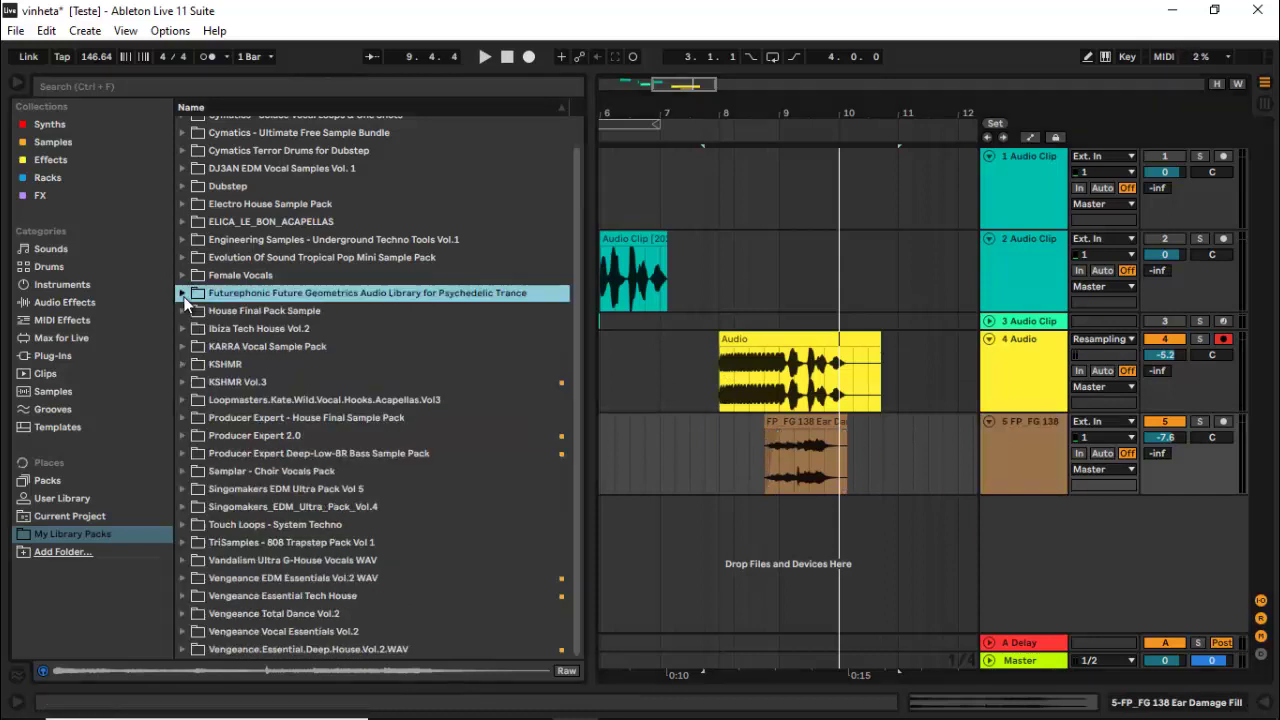
left_click(183, 365)
left_click(194, 383)
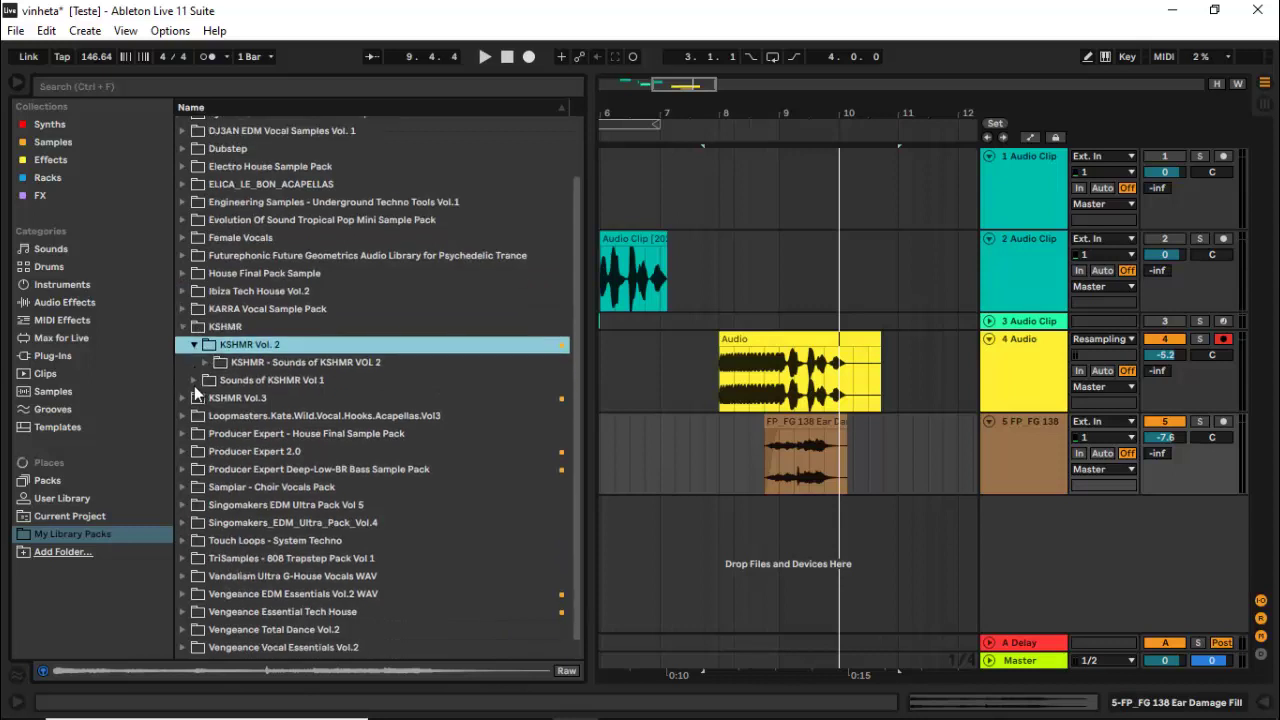
left_click(204, 363)
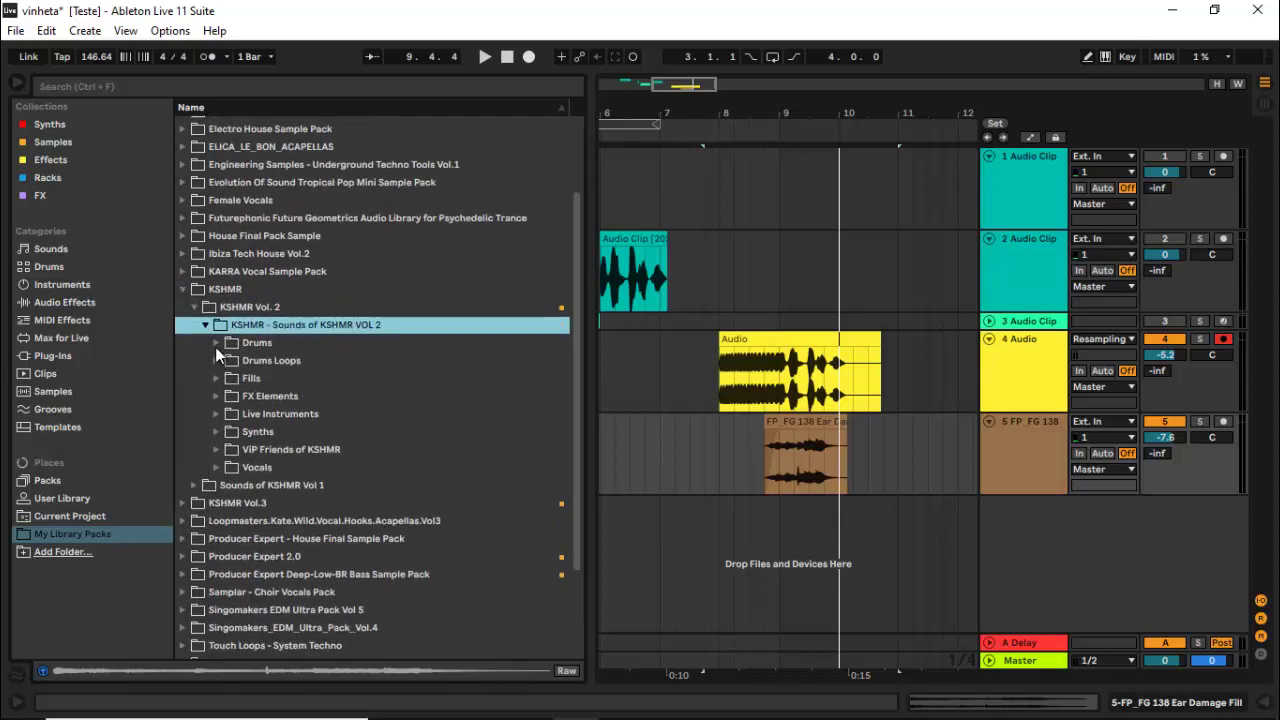
left_click(215, 343)
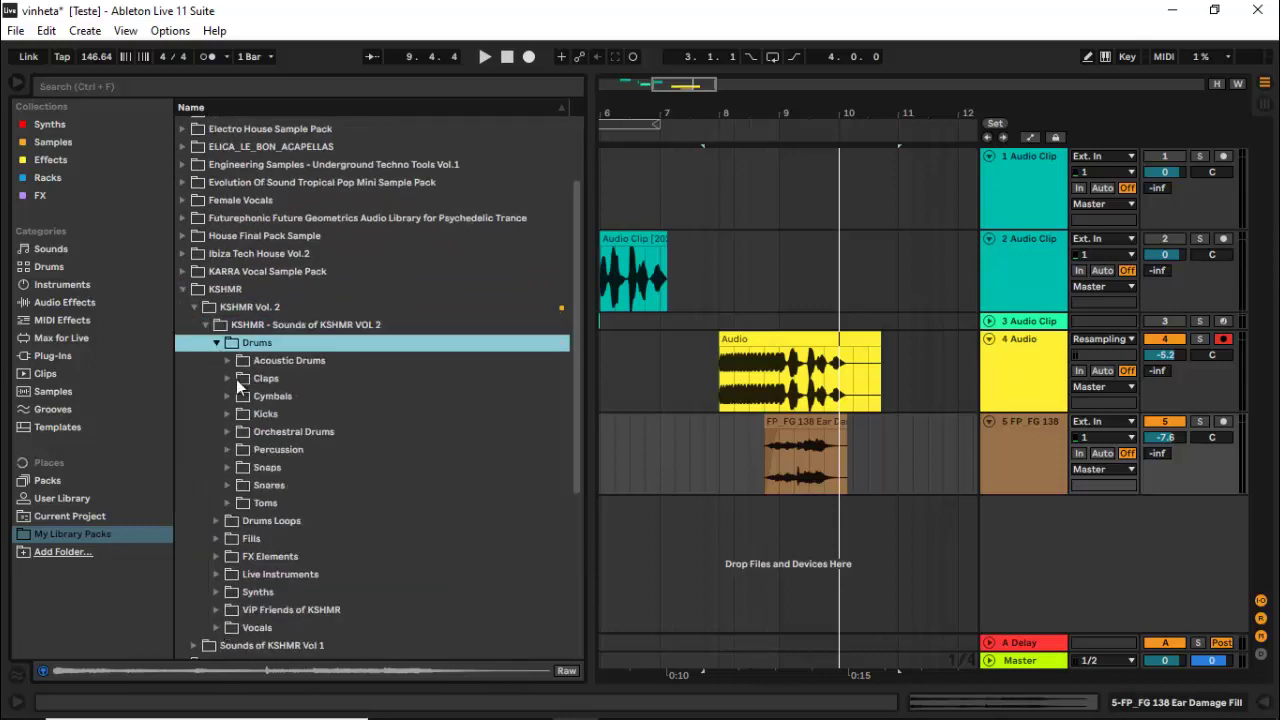
left_click(231, 485)
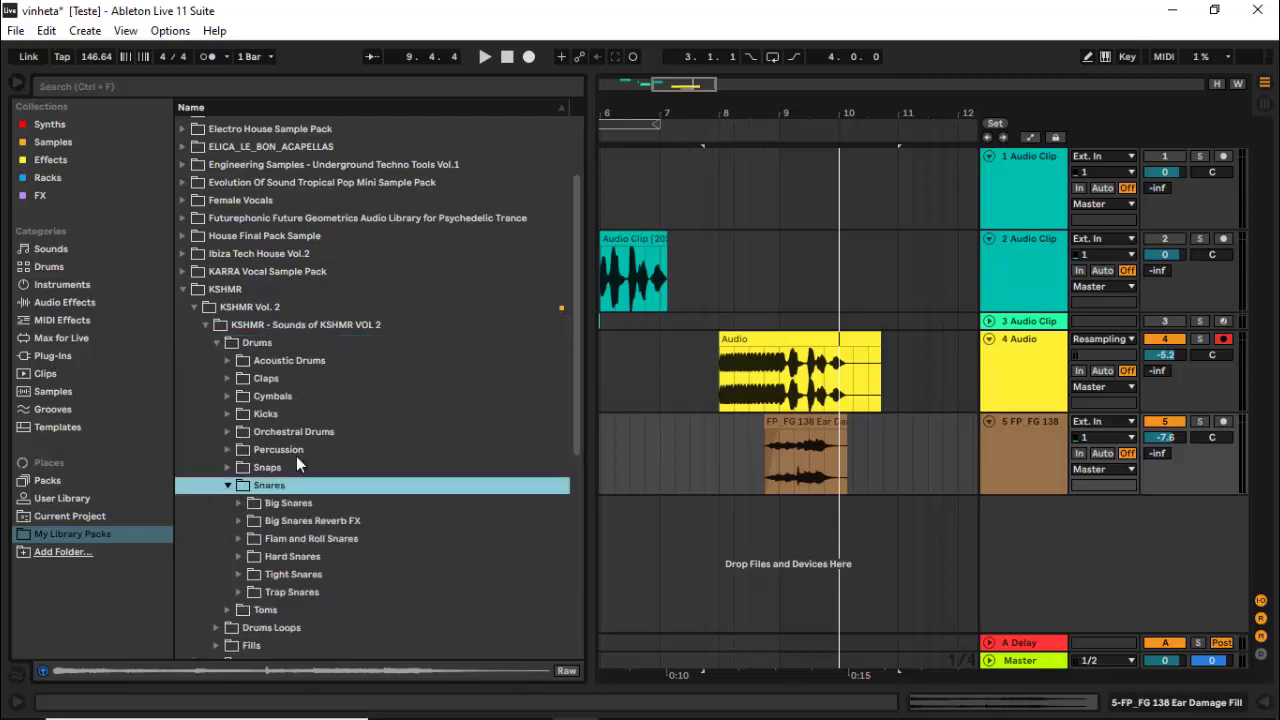
left_click(239, 448)
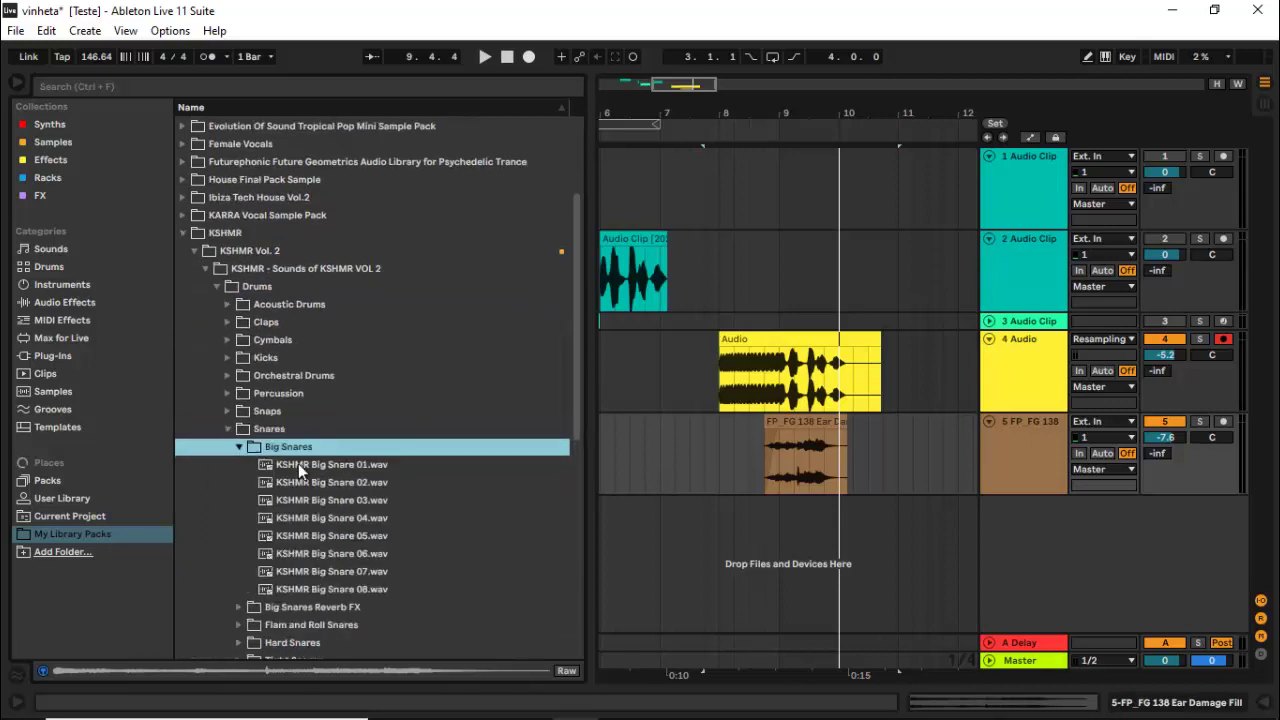
Step: Preview KSHMR Big Snare 01 to 03 and add Big Snare 03 on a new audio track near the end of bar 9
left_click(298, 463)
left_click(310, 482)
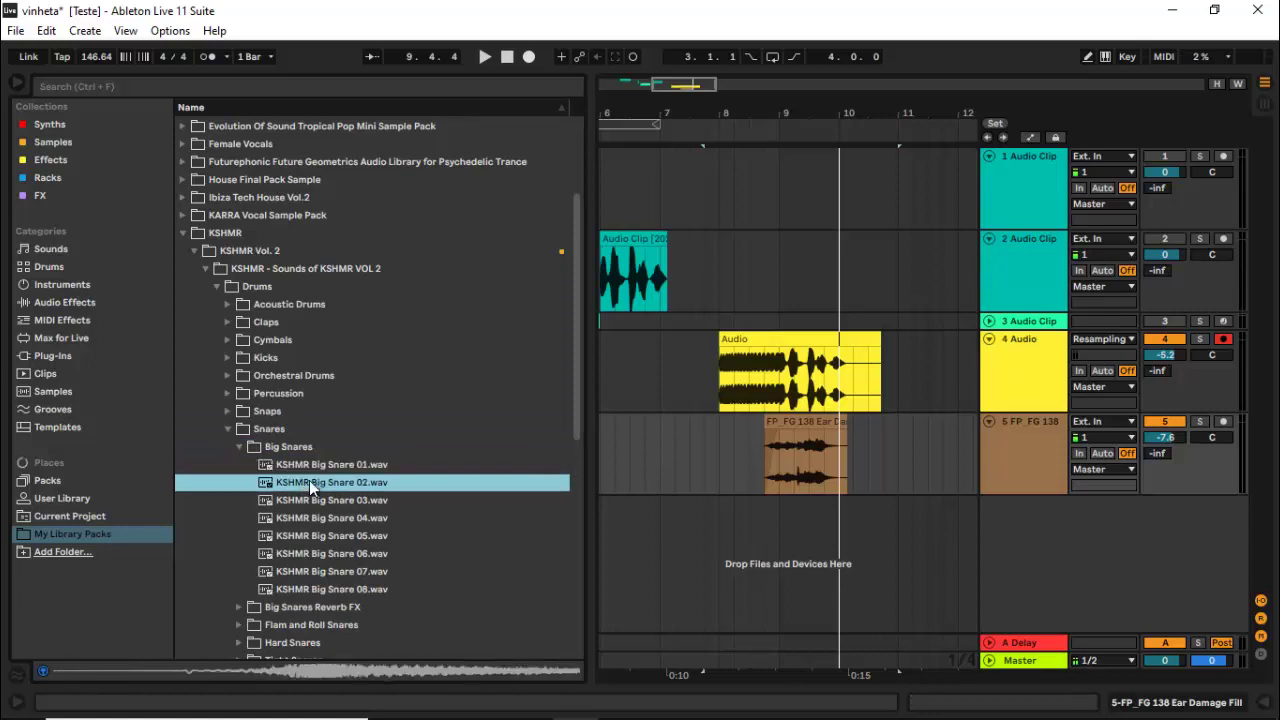
left_click(312, 498)
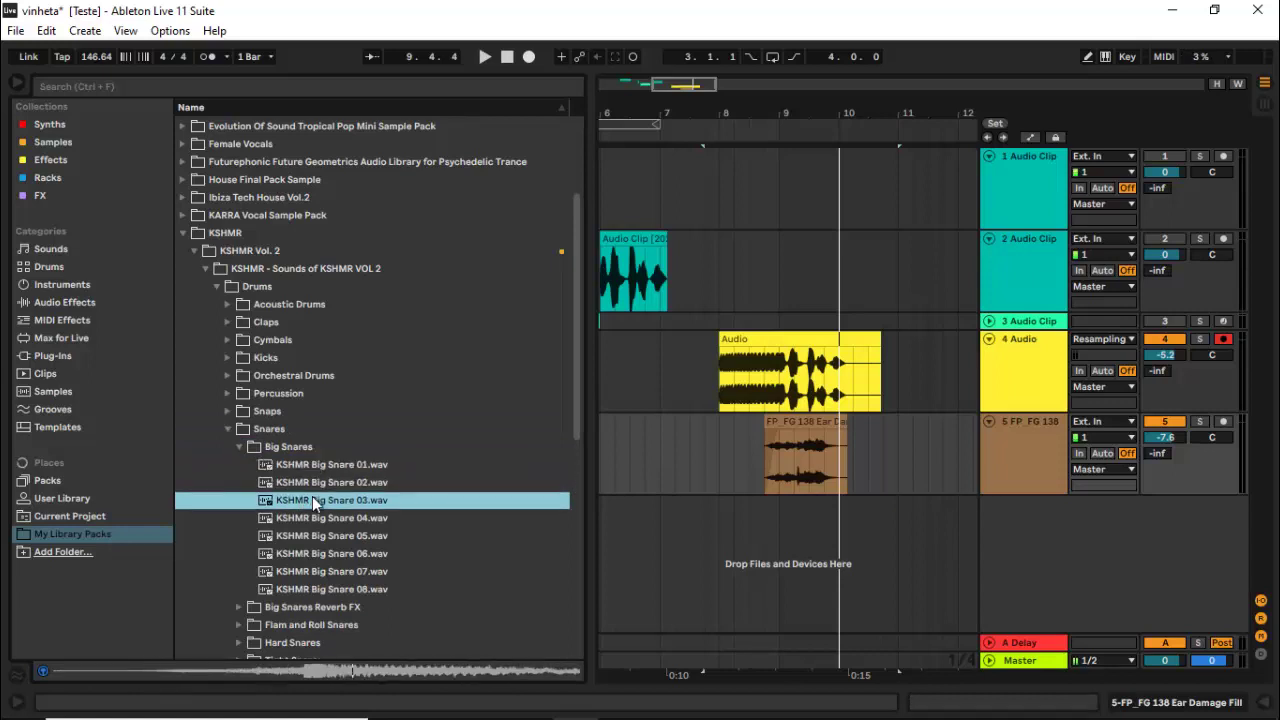
left_click_drag(313, 500, 825, 556)
Step: Play the arrangement from 9.2.1 and lower the Big Snare 03 track's volume to -12.1 dB
left_click(799, 525)
key("space")
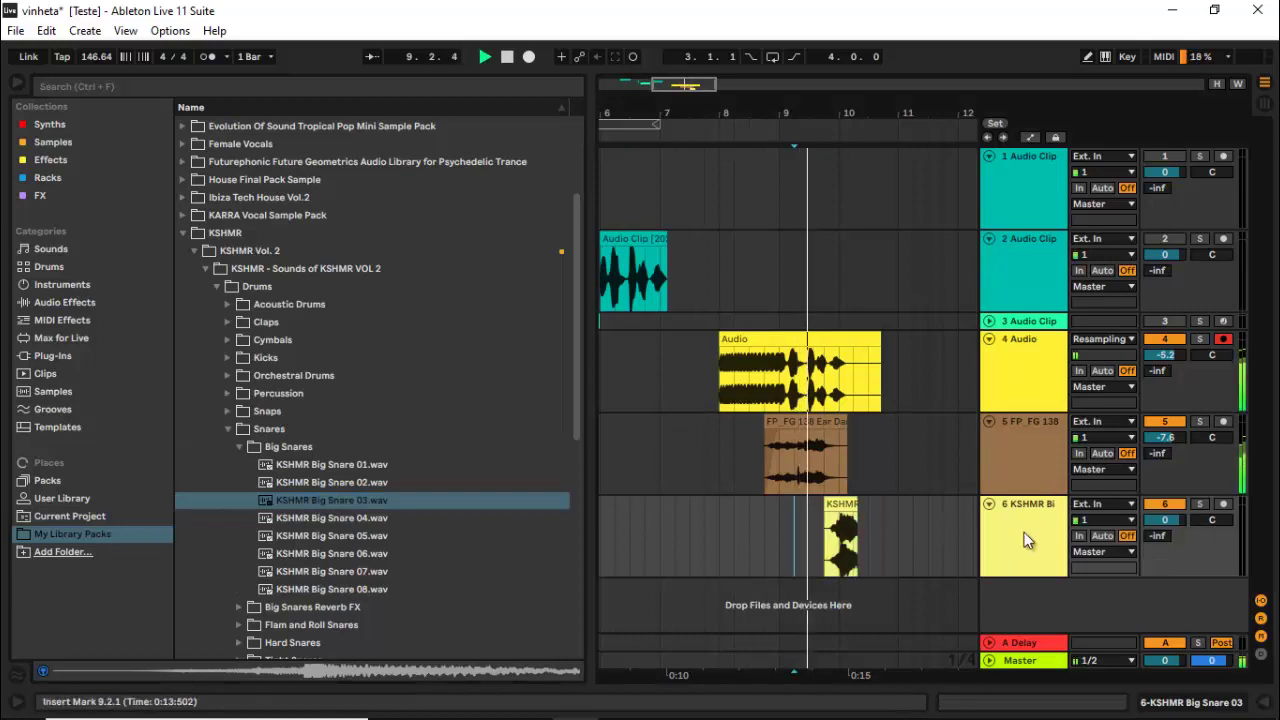
scroll(1164, 522, "down", 2)
scroll(1164, 518, "down", 4)
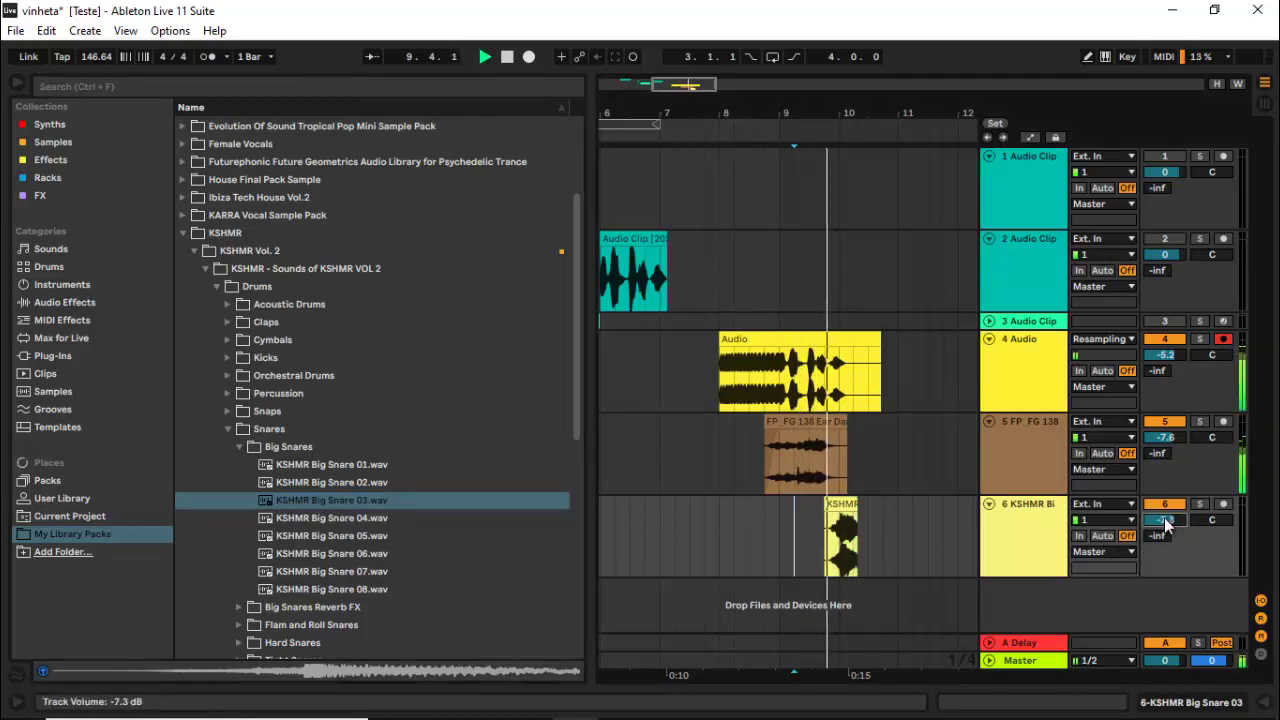
scroll(1164, 518, "down", 1)
left_click(485, 56)
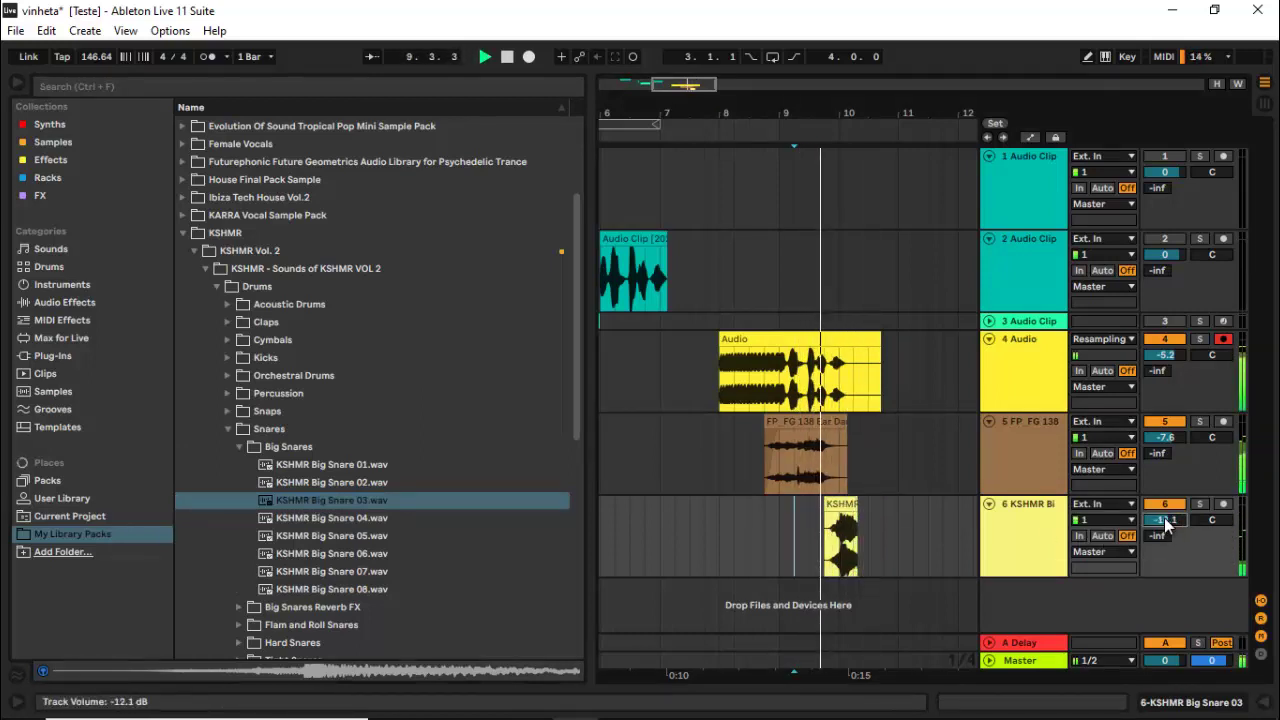
Step: Move the Big Snare 03 clip so it starts at 9.3.1 and play the arrangement from 9.1.1
left_click_drag(672, 92, 815, 510)
key("space")
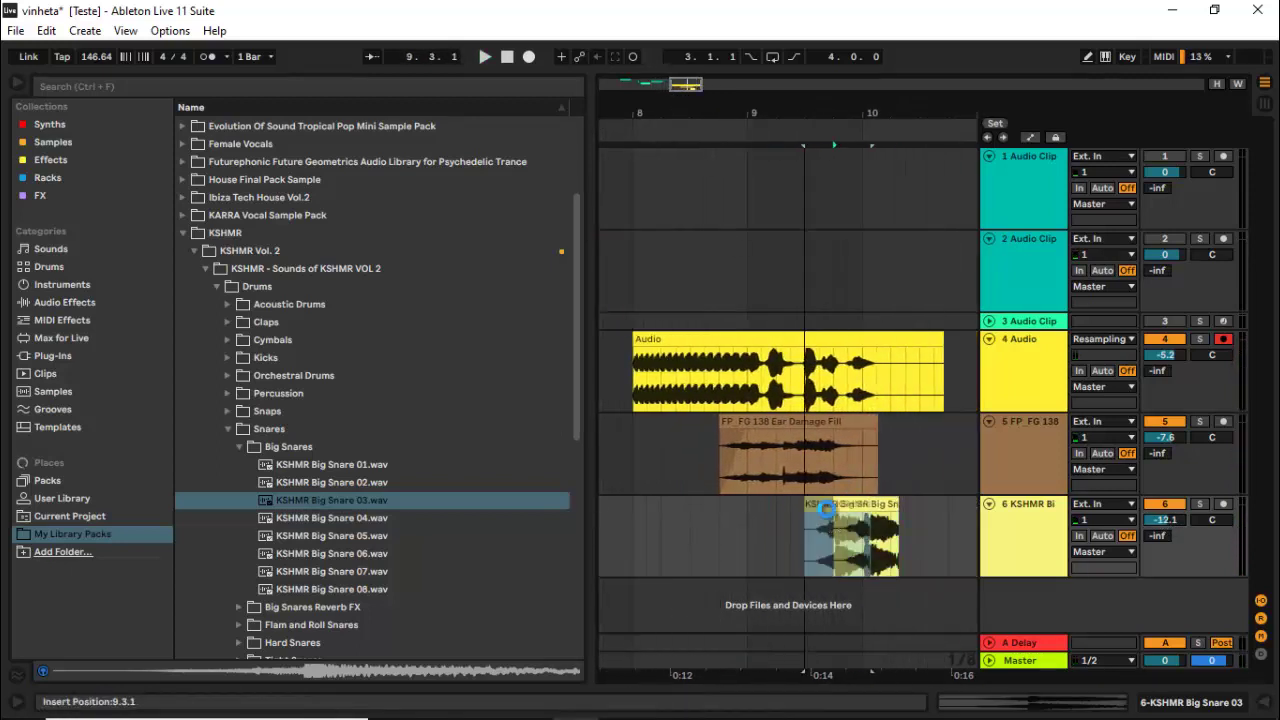
left_click(745, 517)
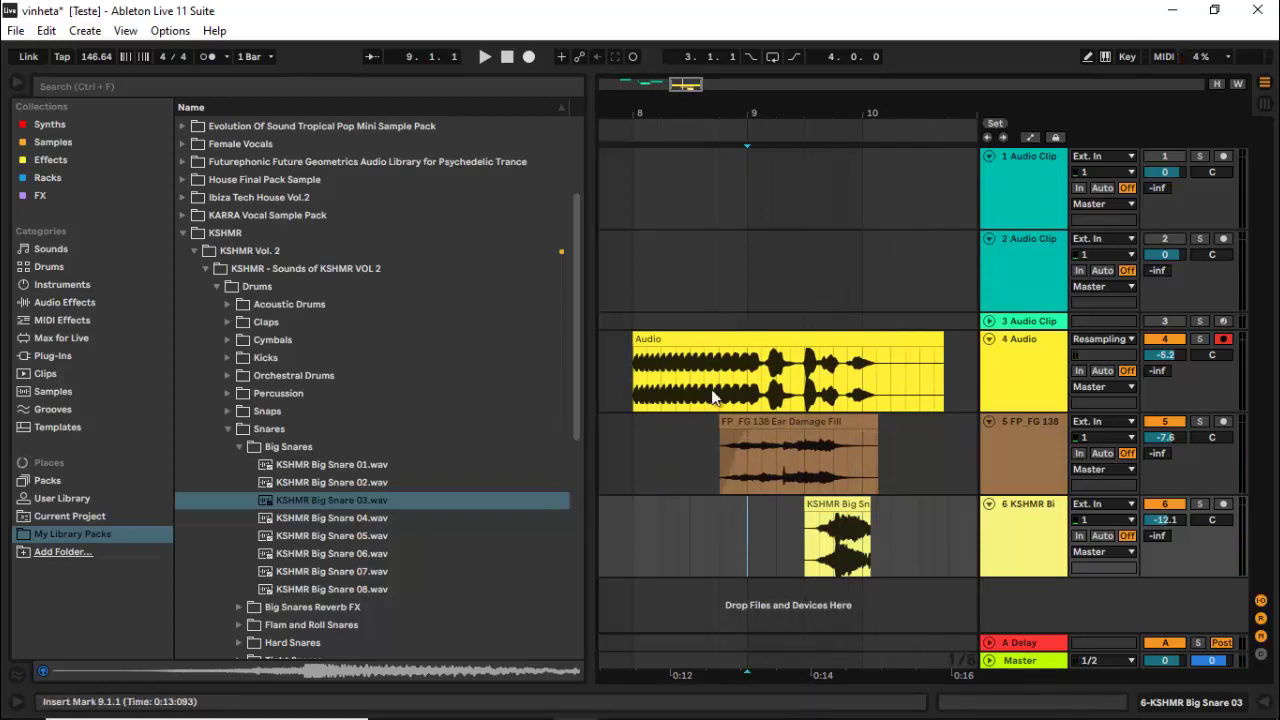
key("space")
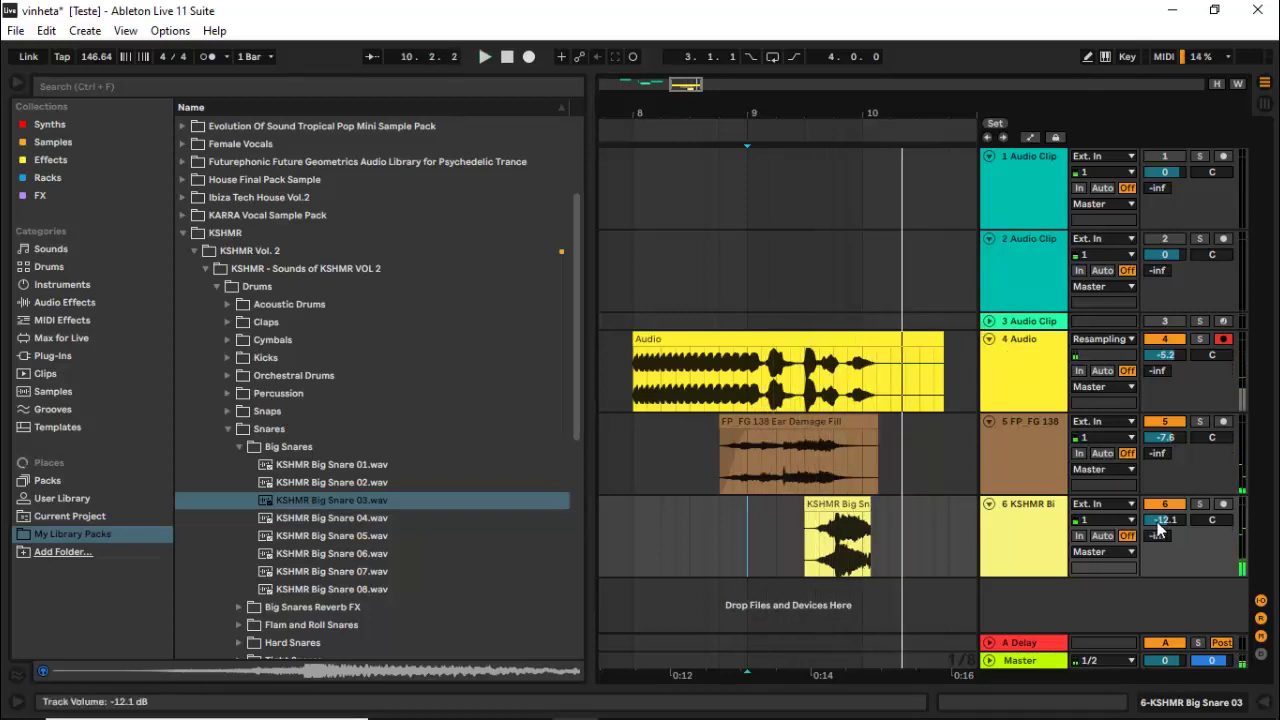
Step: Lower the Big Snare 03 track's volume to -13.9 dB and play the whole tag from 8.1.1
scroll(1164, 522, "down", 3)
scroll(1164, 522, "down", 1)
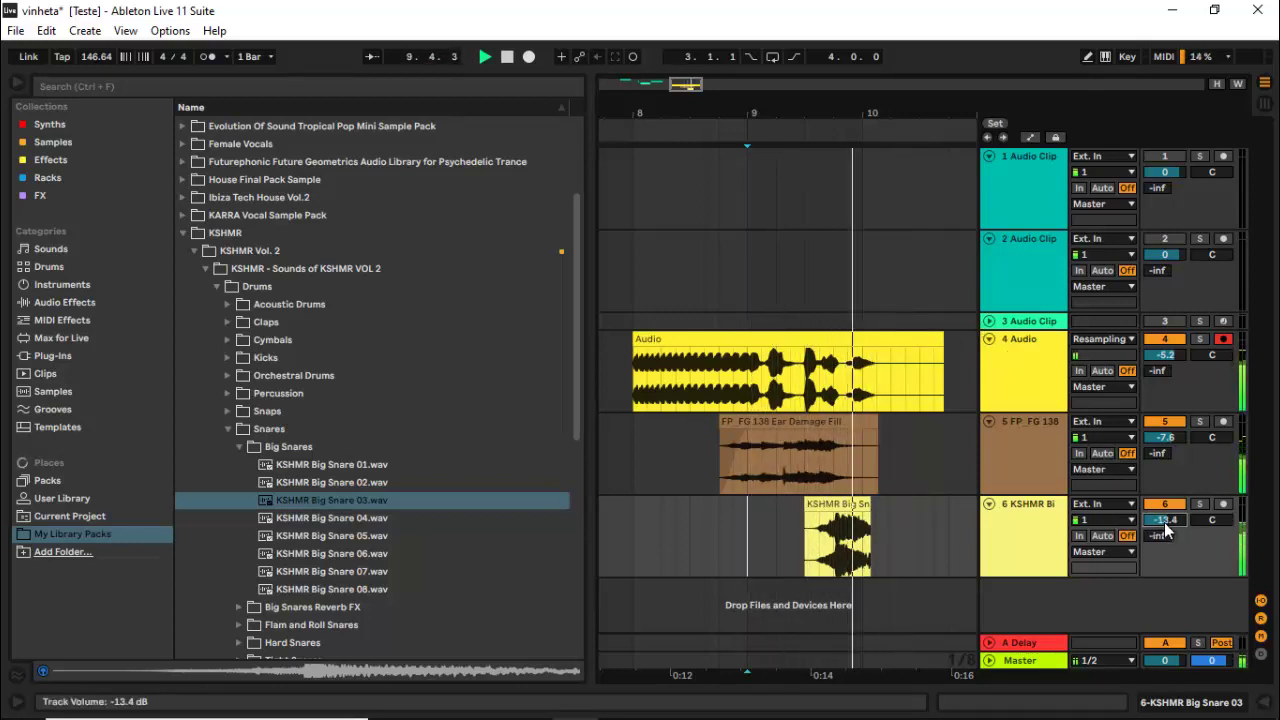
scroll(1164, 522, "down", 1)
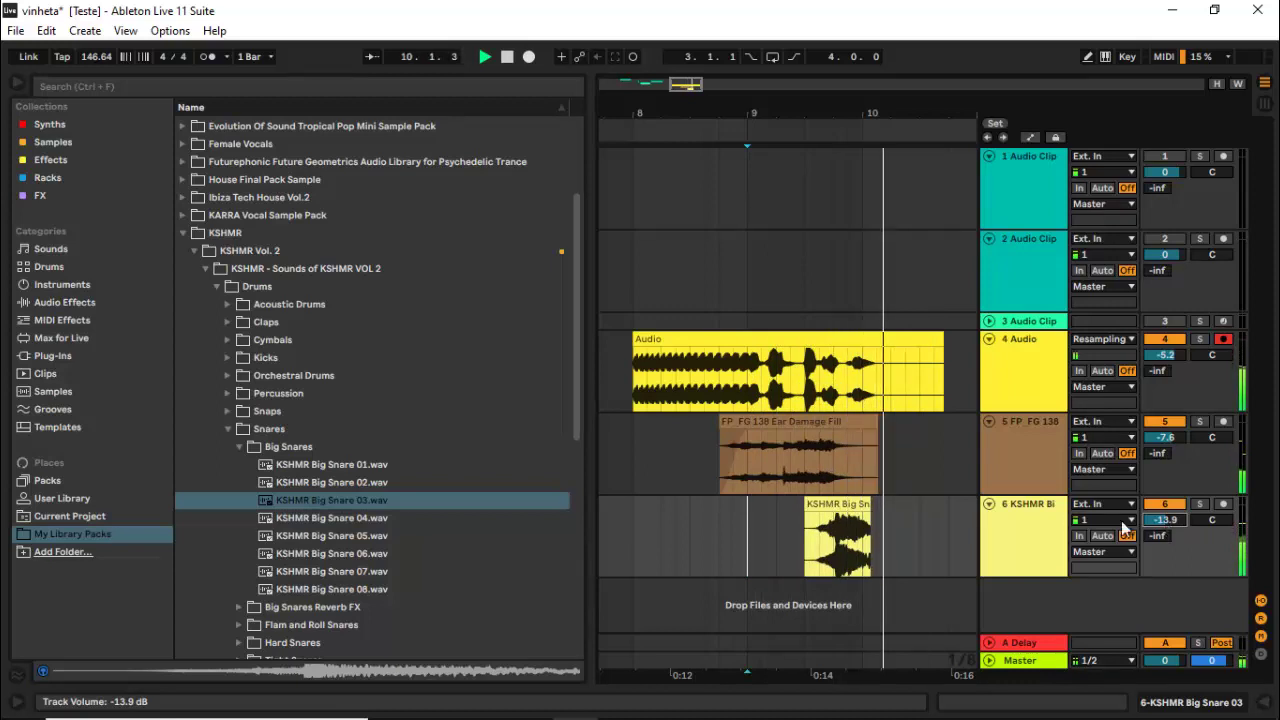
key("space")
left_click(633, 402)
key("space")
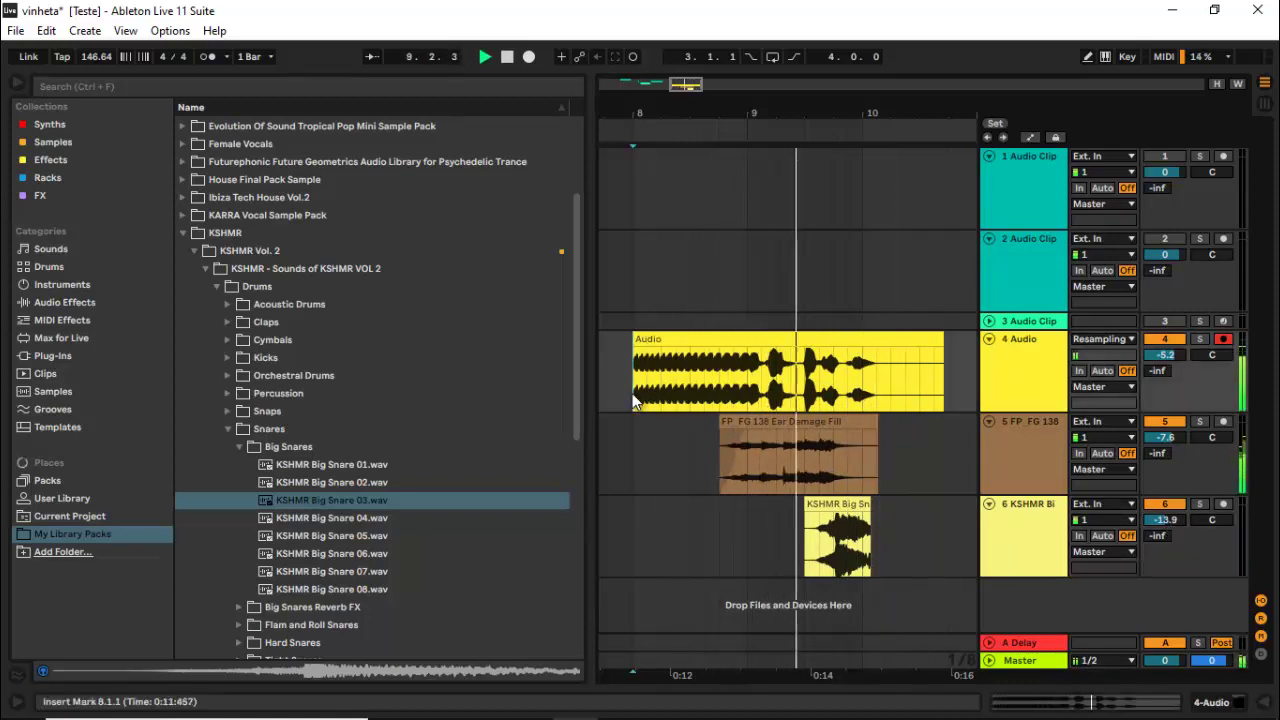
key("space")
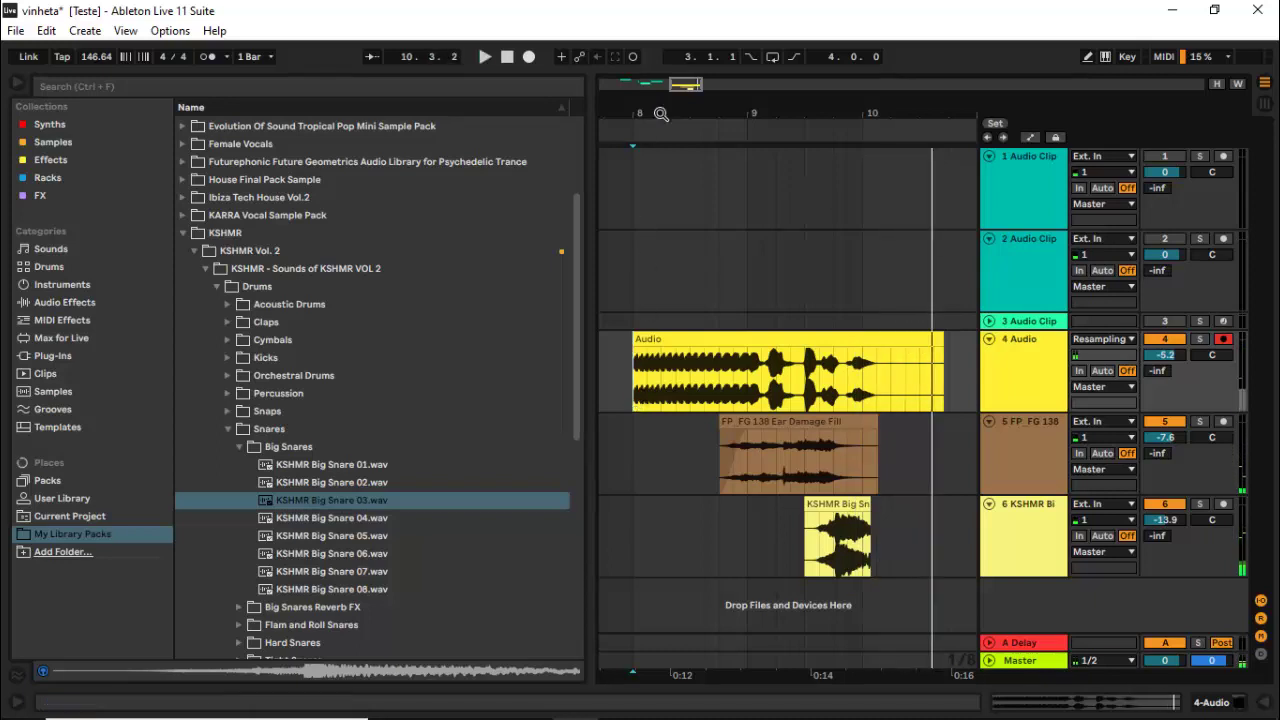
Step: Collapse the resampled fourth track, the Ear Damage fill track and the Big Snare track
left_click_drag(684, 86, 686, 87)
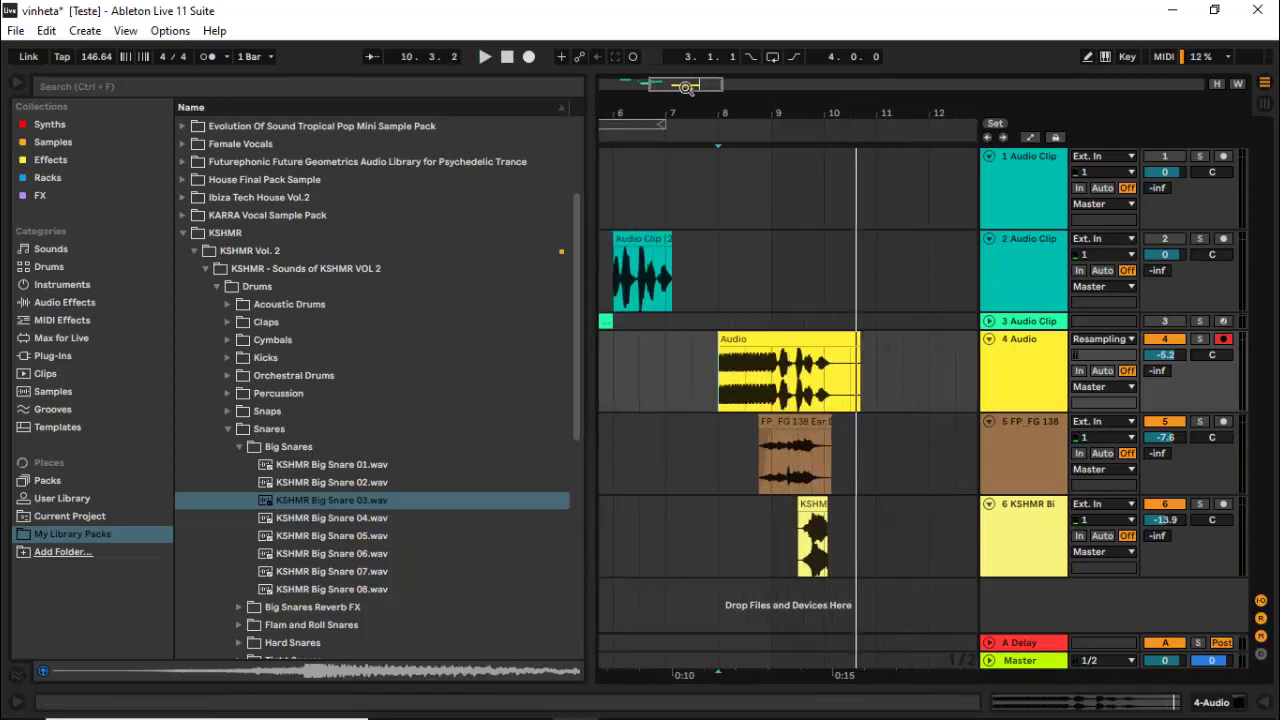
left_click(990, 339)
left_click(988, 356)
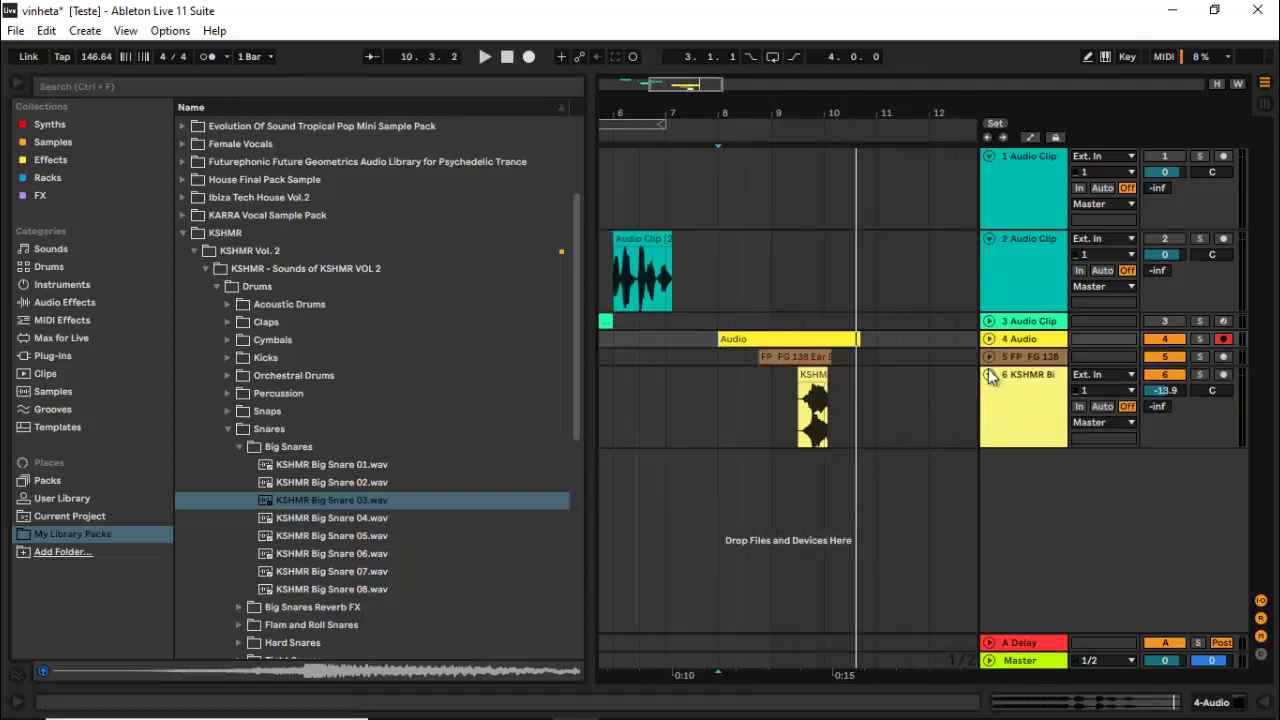
left_click(987, 373)
Step: Insert an audio track with its input set to Resampling, arm it and record the layered tag from 8.1.1
right_click(1013, 452)
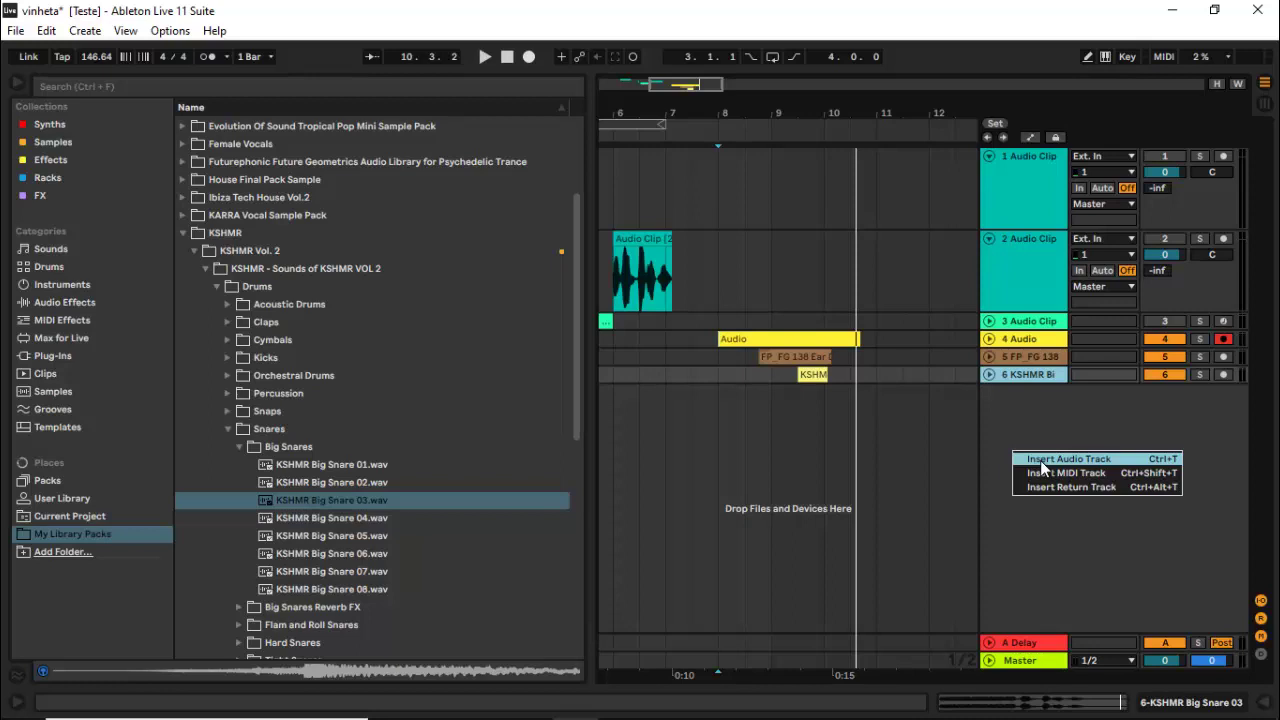
left_click(1040, 460)
left_click(1121, 393)
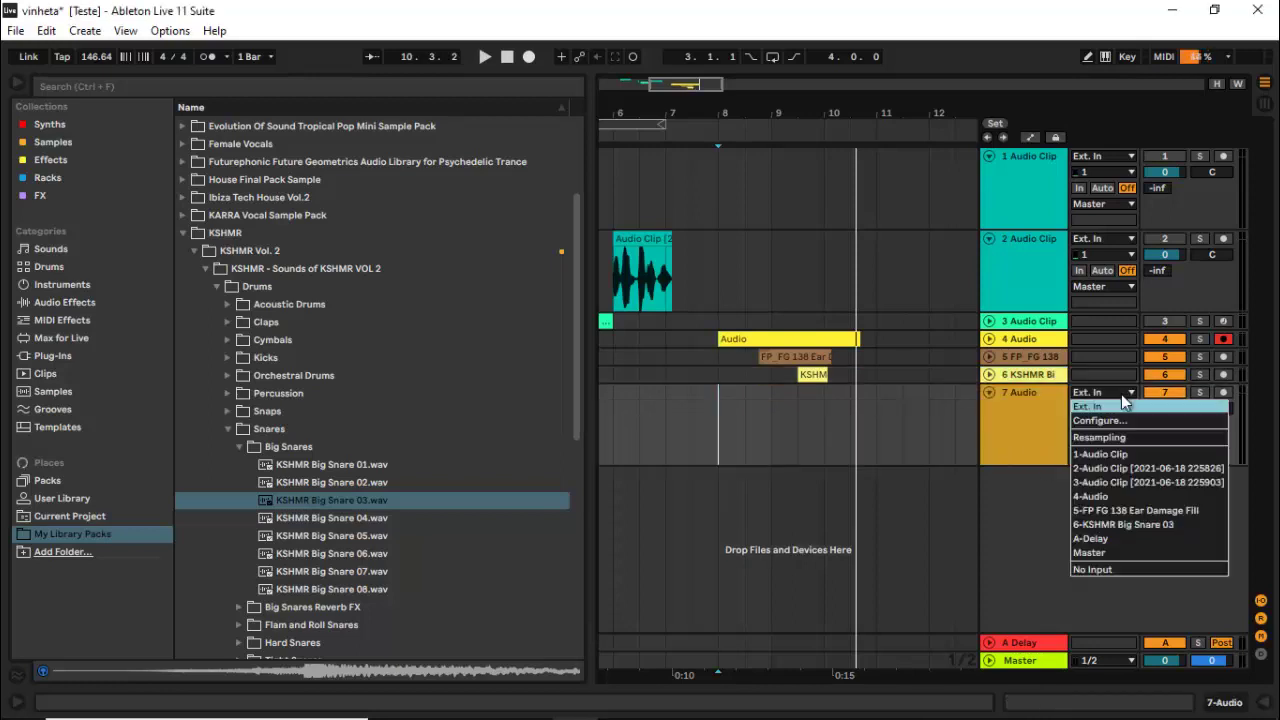
left_click(1104, 440)
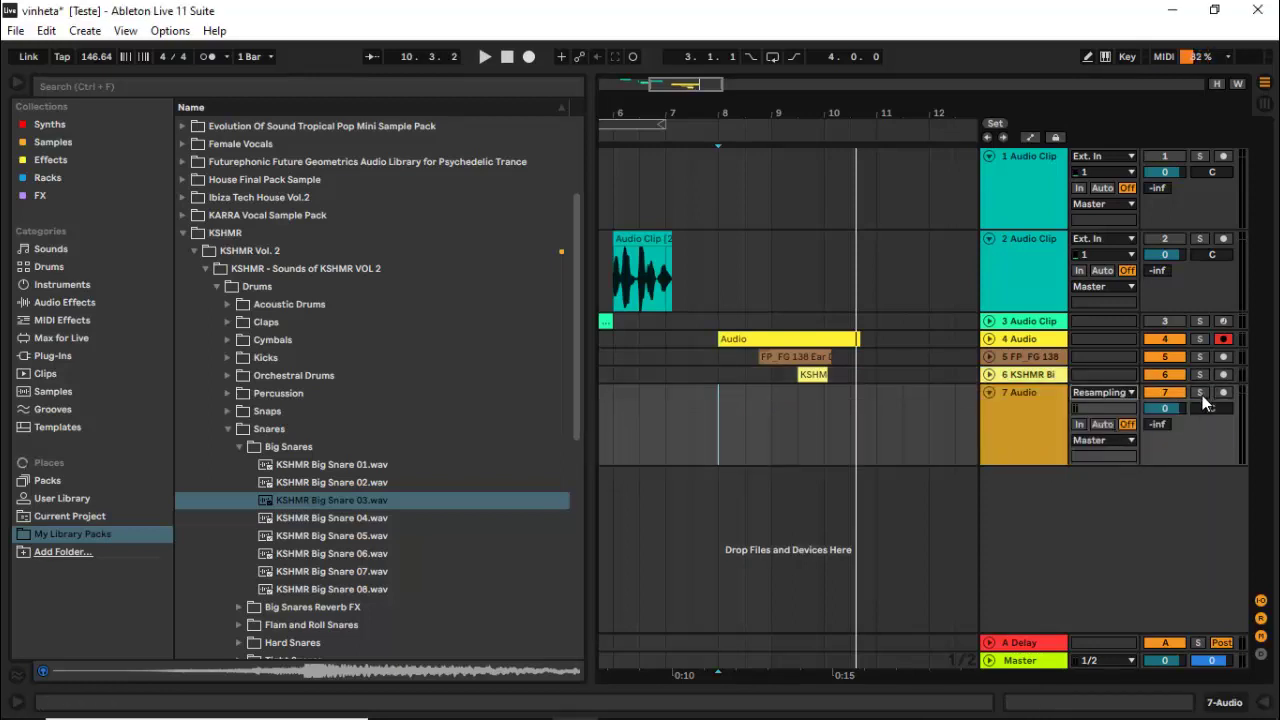
left_click(1222, 393)
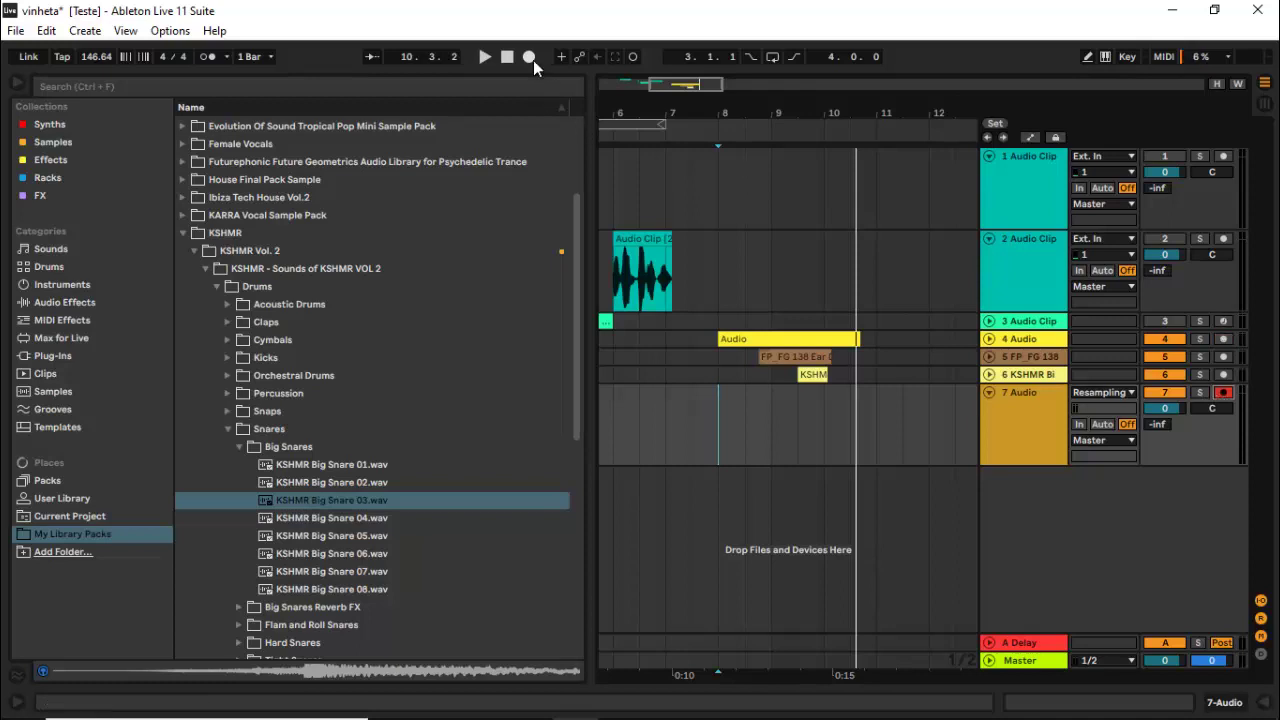
left_click(529, 57)
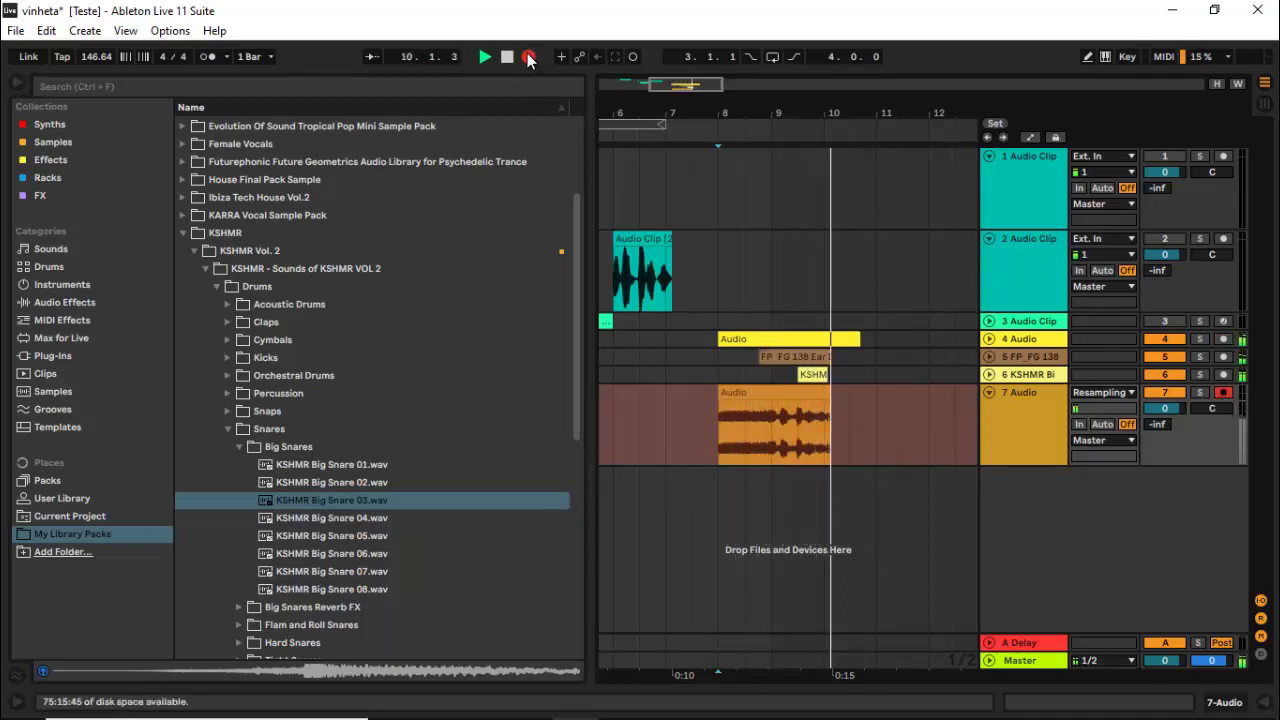
key("space")
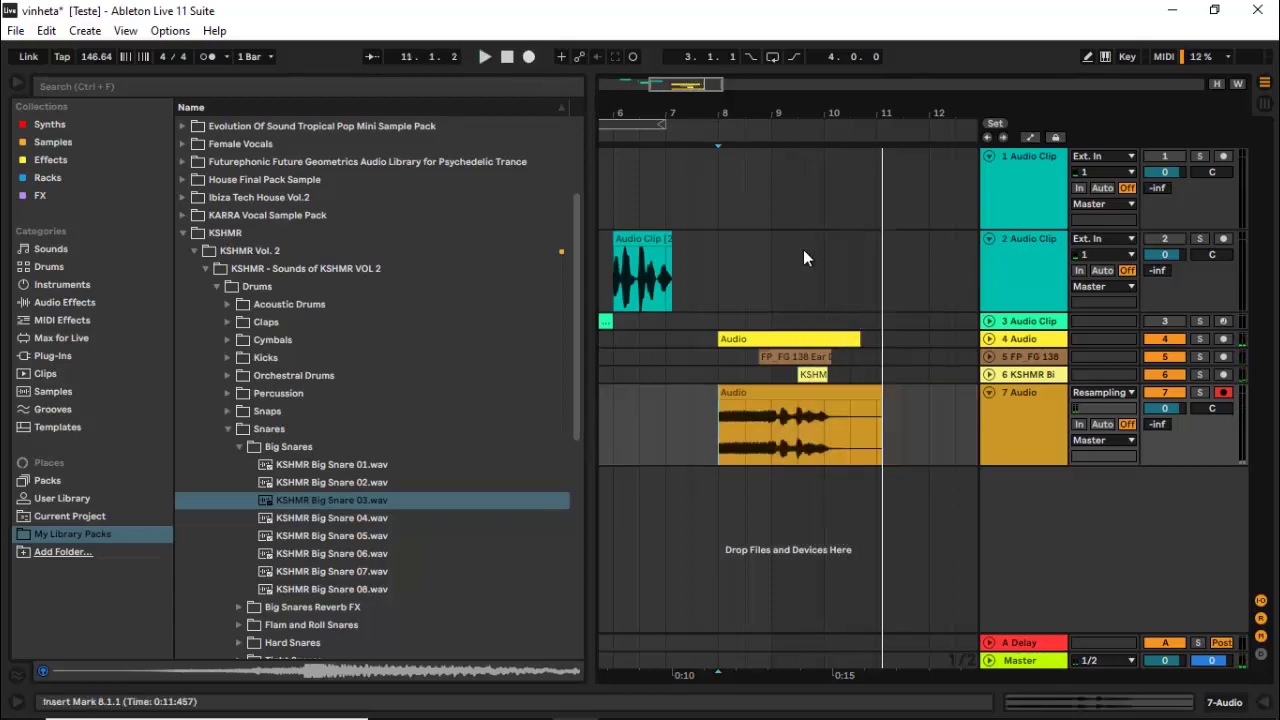
Step: Move the newly recorded clip on the seventh track so it starts at 11.1.2 and play it
left_click_drag(790, 395, 959, 412)
left_click(882, 429)
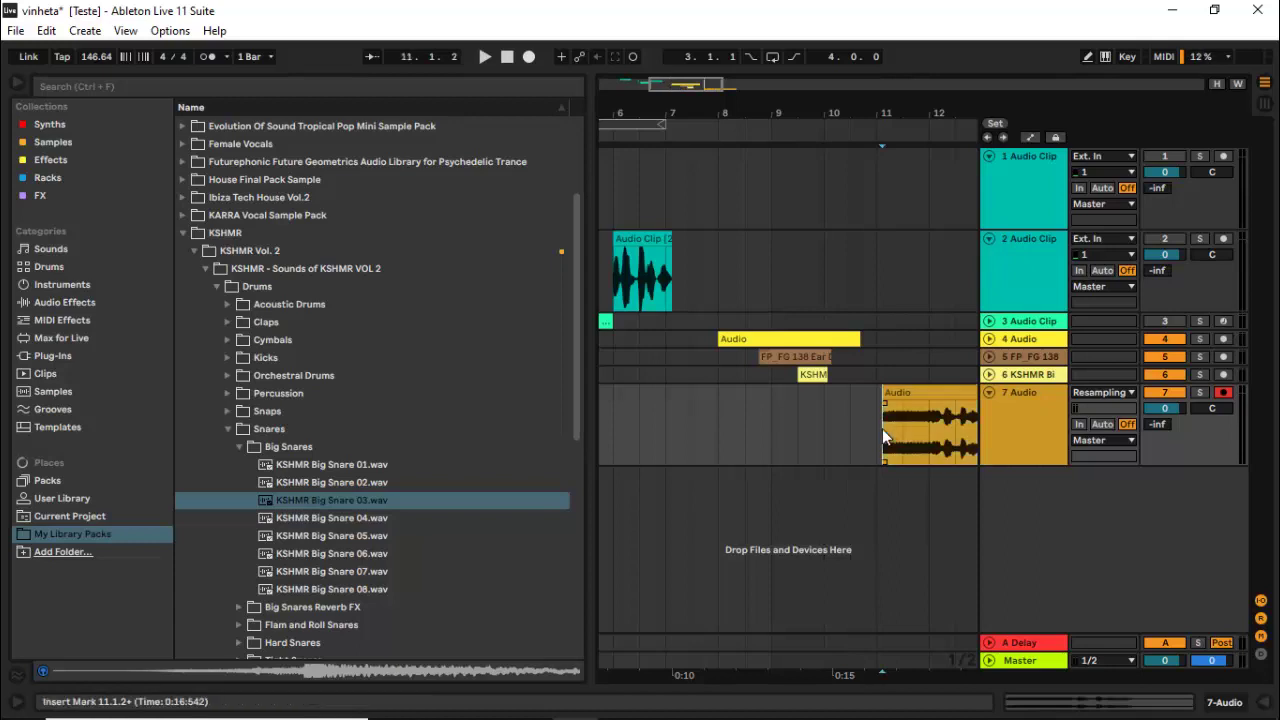
key("space")
Step: Rename the recorded clip on the seventh track to "vinheta 1"
left_click_drag(677, 86, 671, 85)
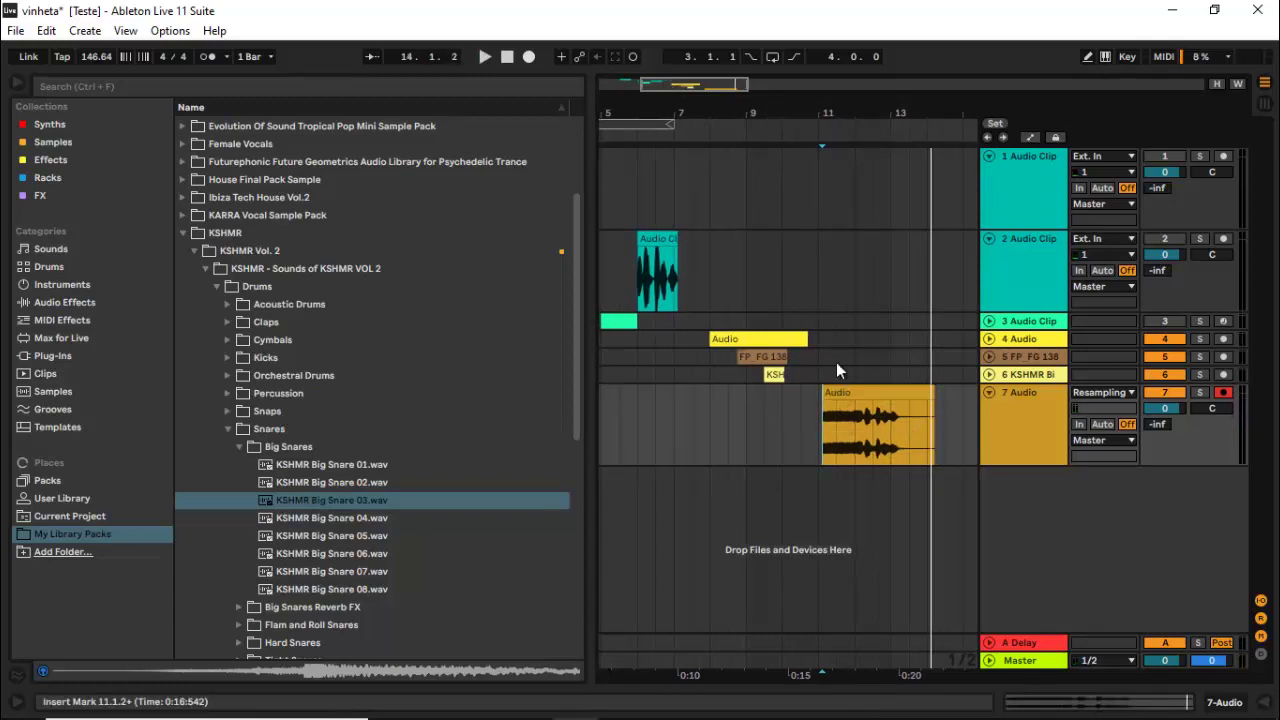
left_click(854, 395)
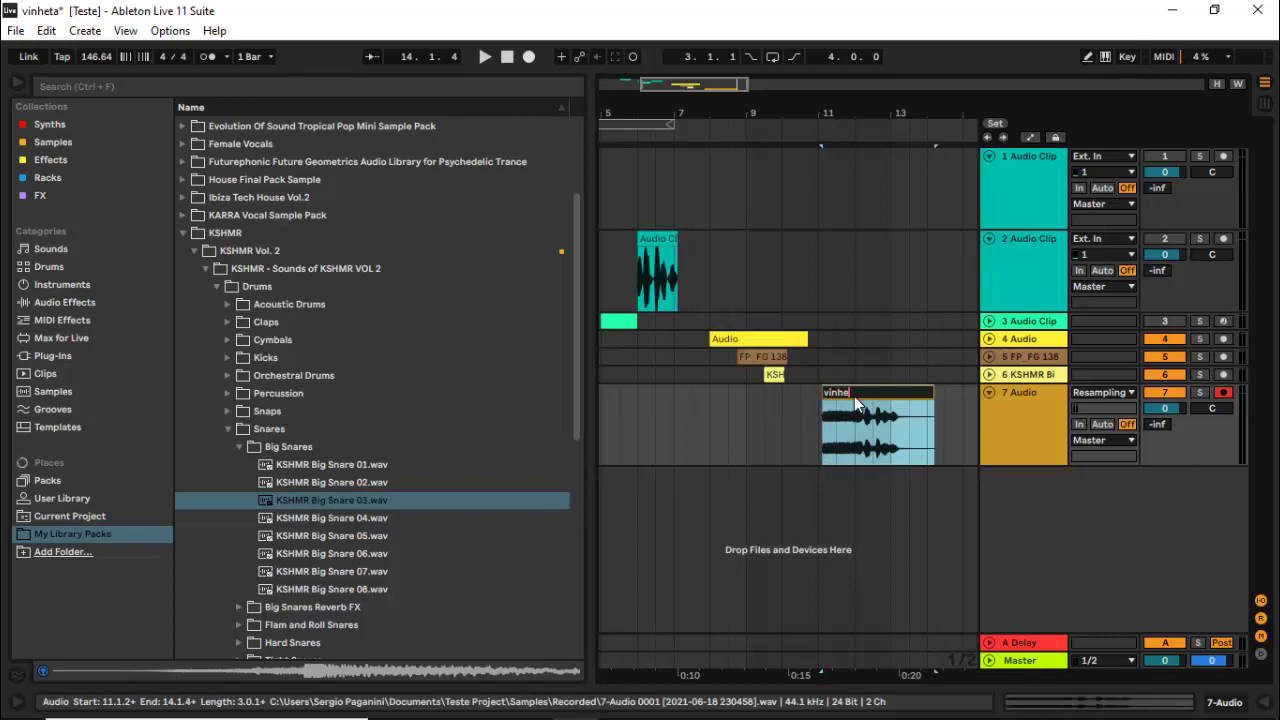
key("Return")
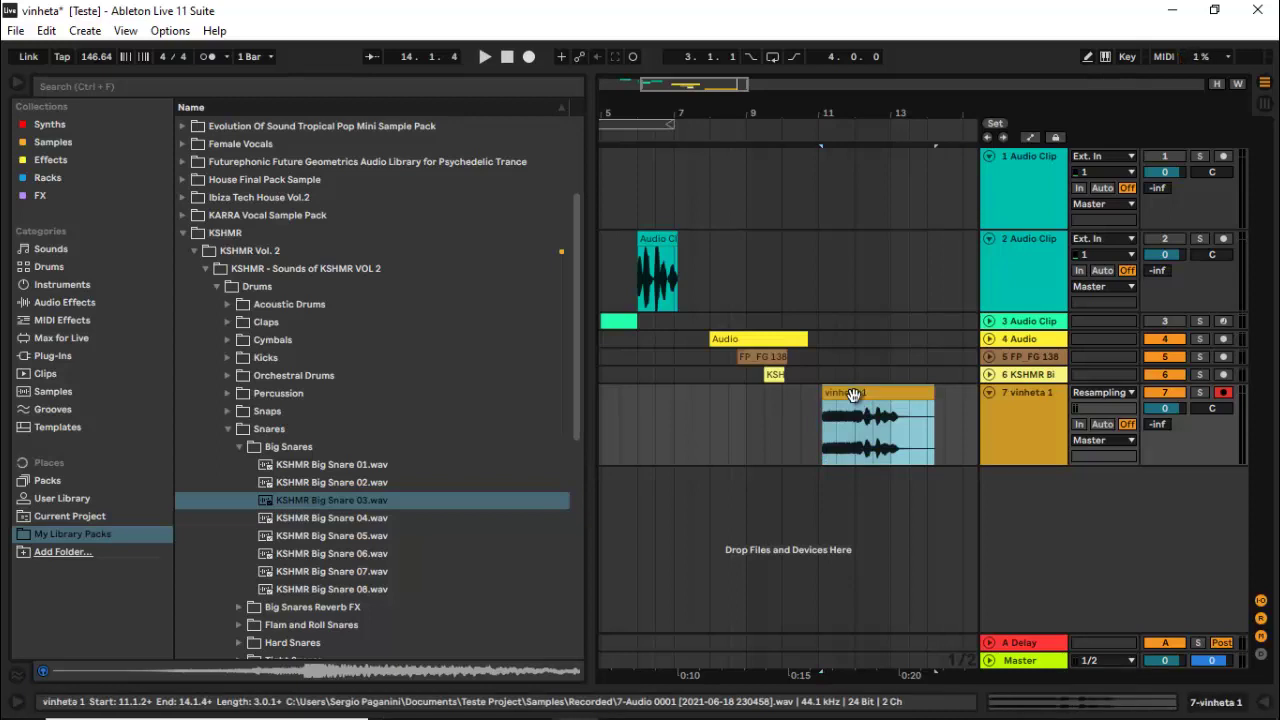
Step: Replace the fourth track's audio clip with a copy of the second track's voice clip at 9.1.1 and play it
left_click(732, 338)
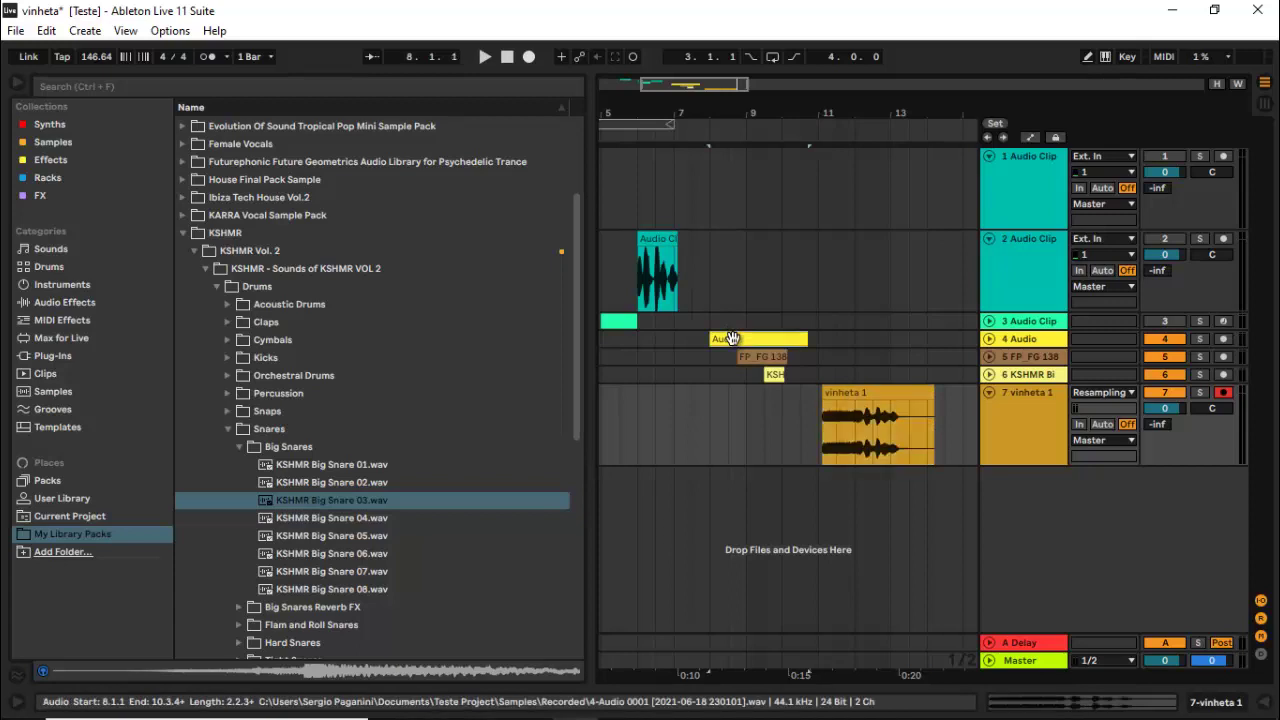
left_click(989, 339)
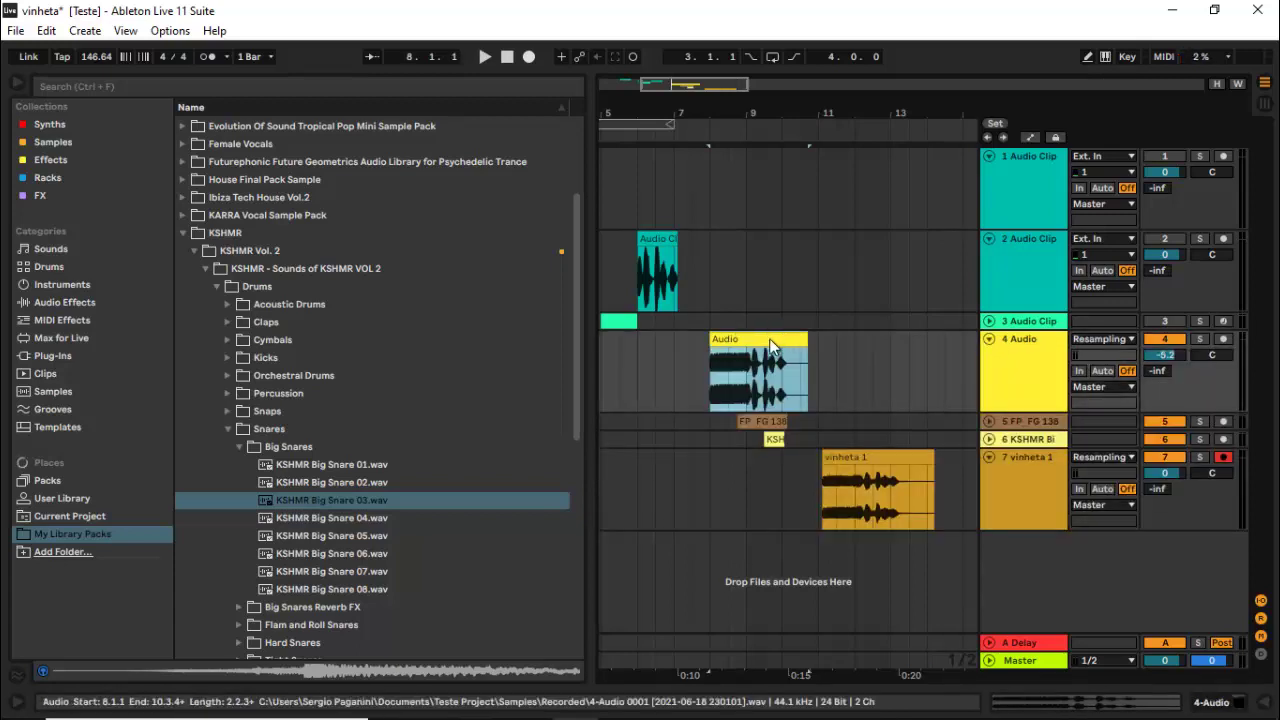
key("Delete")
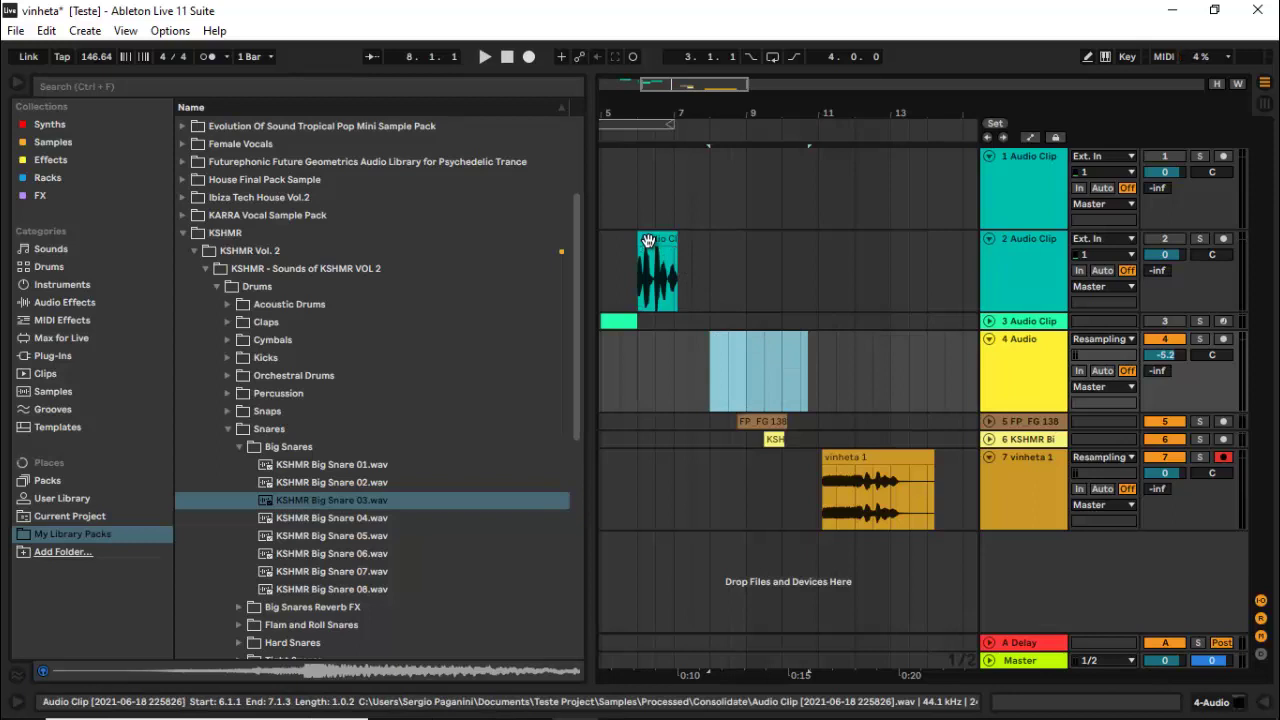
left_click_drag(648, 241, 756, 362)
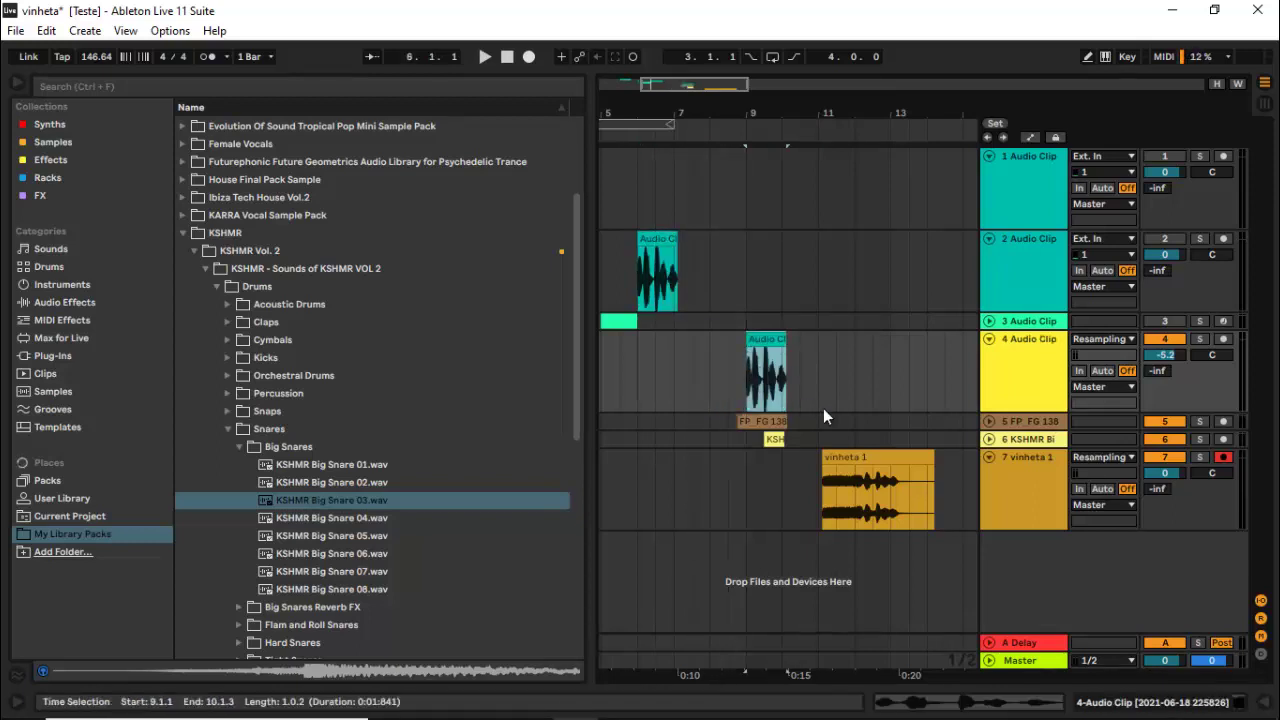
key("space")
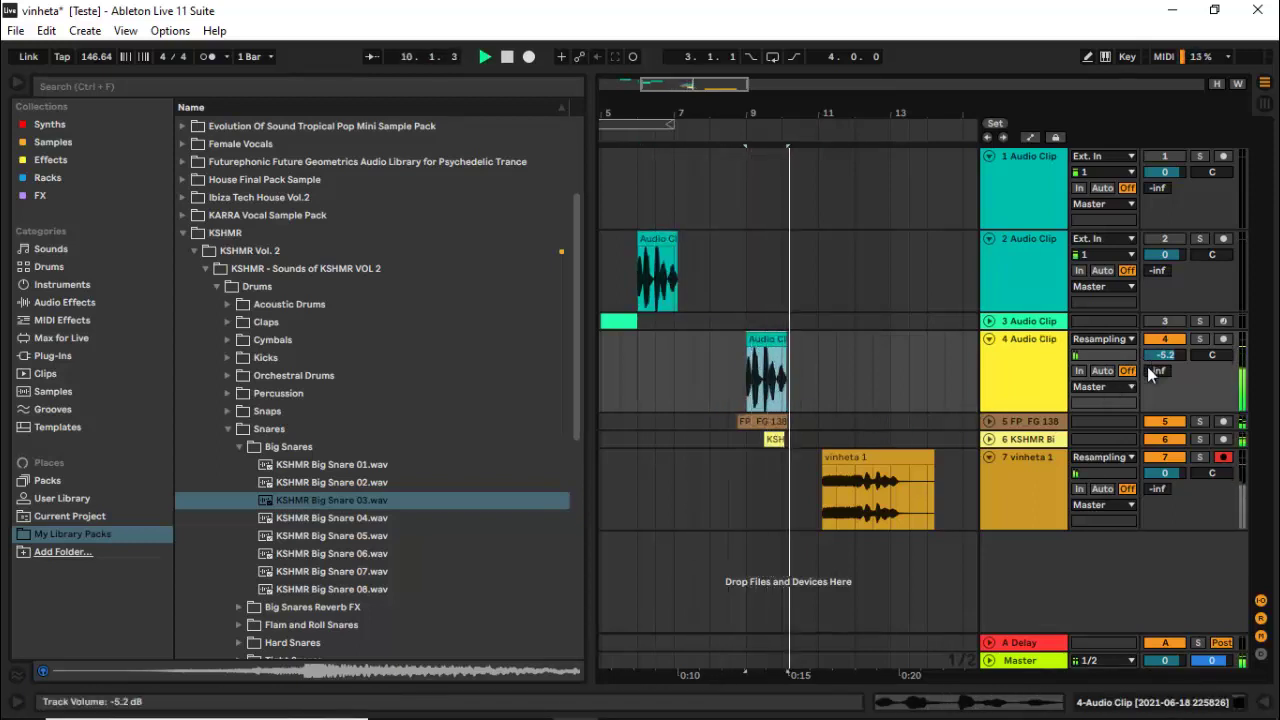
Step: Expand the sixth track with the KSHMR snare and set its volume to -16.9 dB while the tag plays
left_click(991, 441)
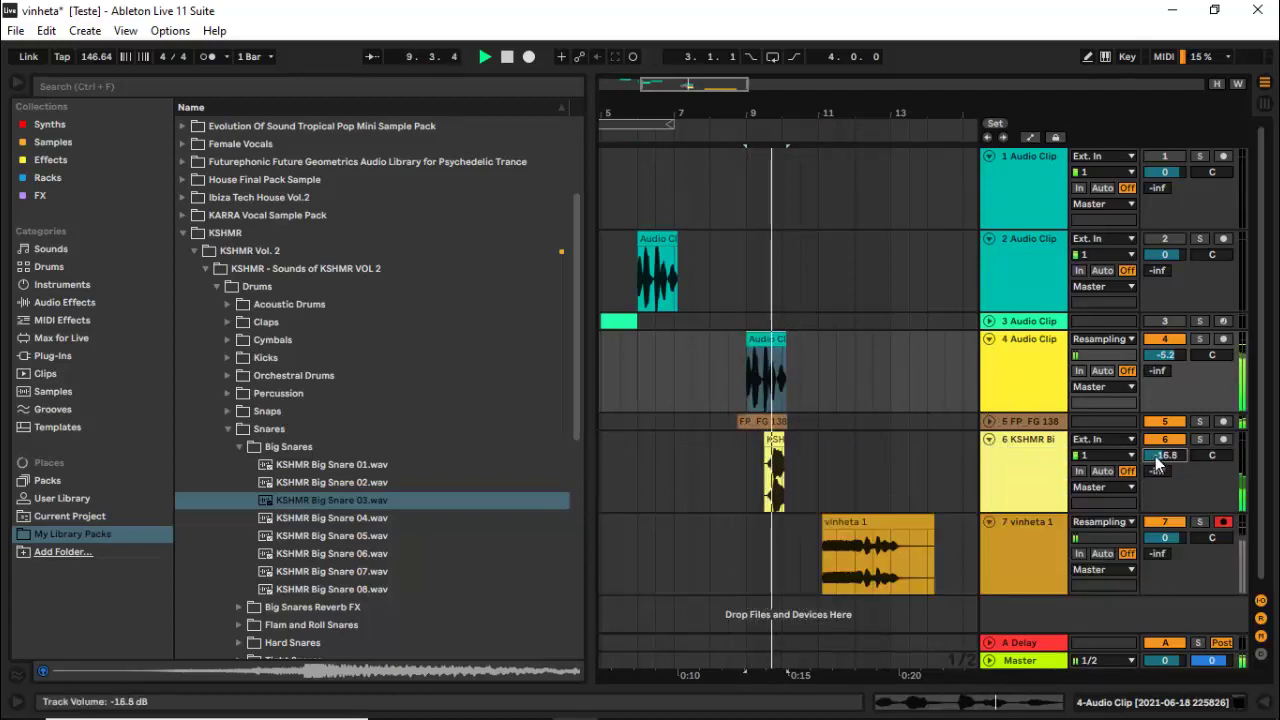
scroll(1157, 462, "down", 1)
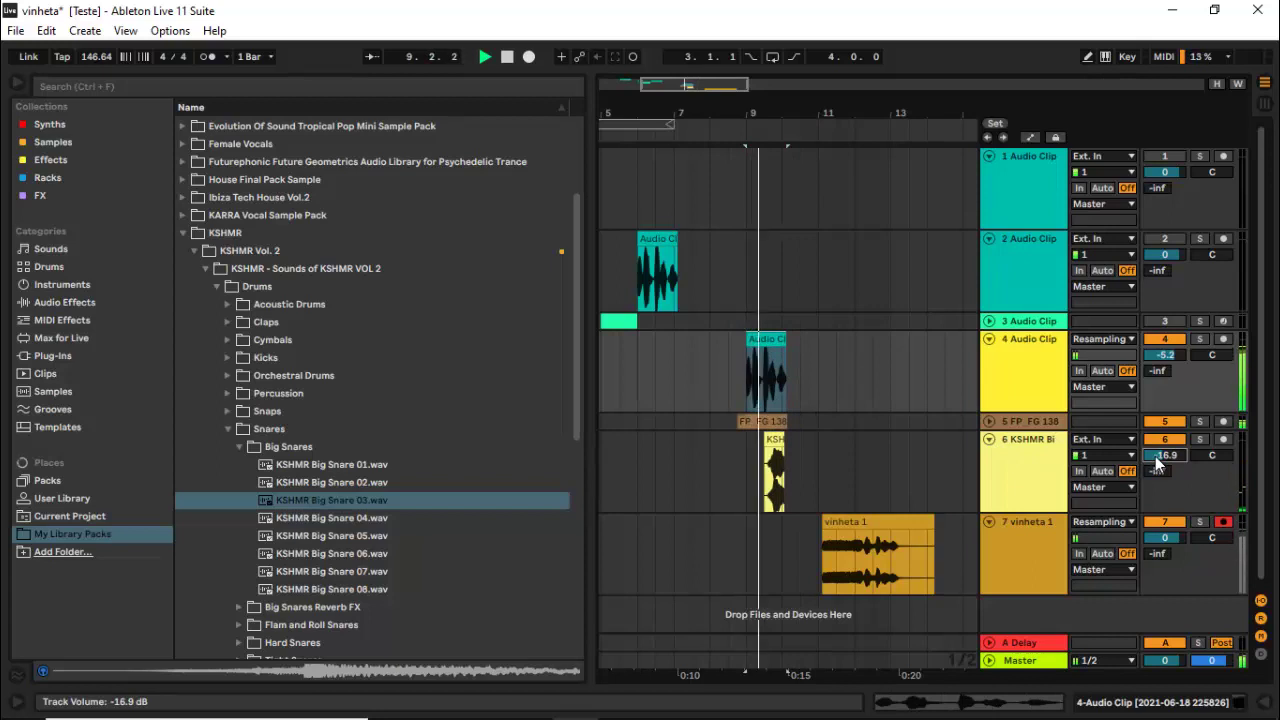
key("space")
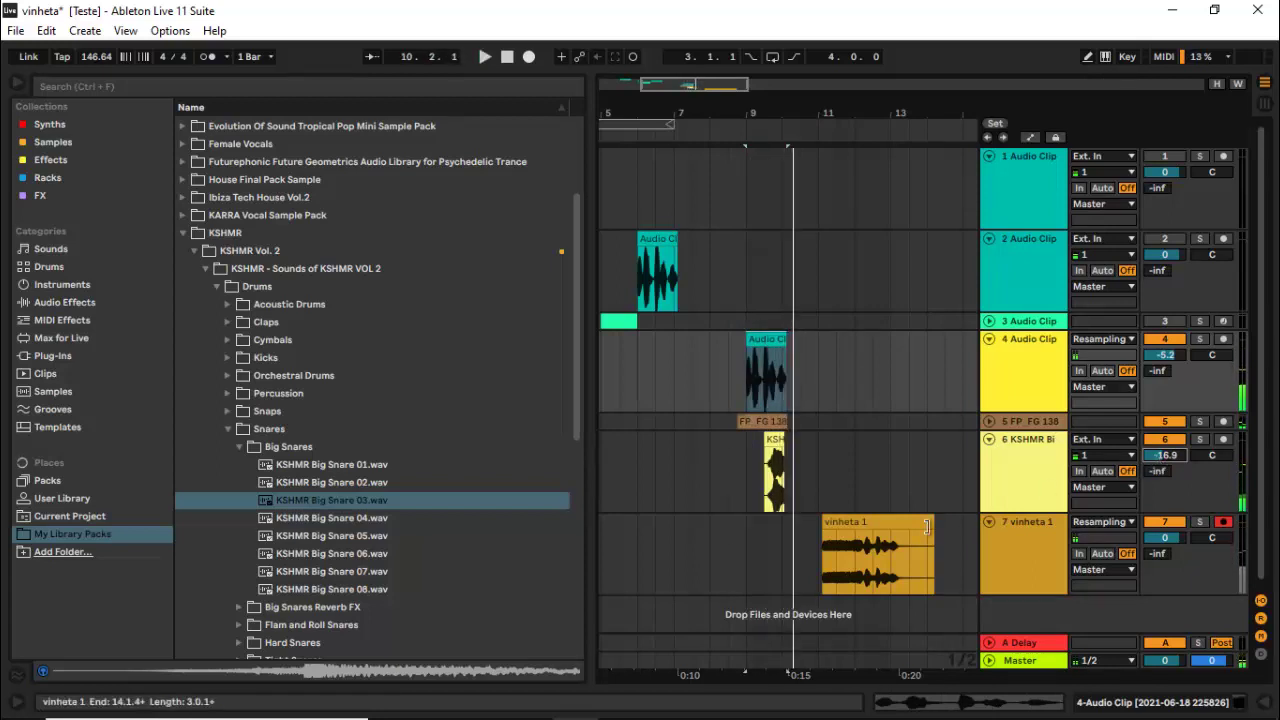
Step: Move the "vinheta 1" clip to start at 14.1.2 and record the new layered variation onto the seventh track from 8.3.1
left_click_drag(882, 525, 951, 528)
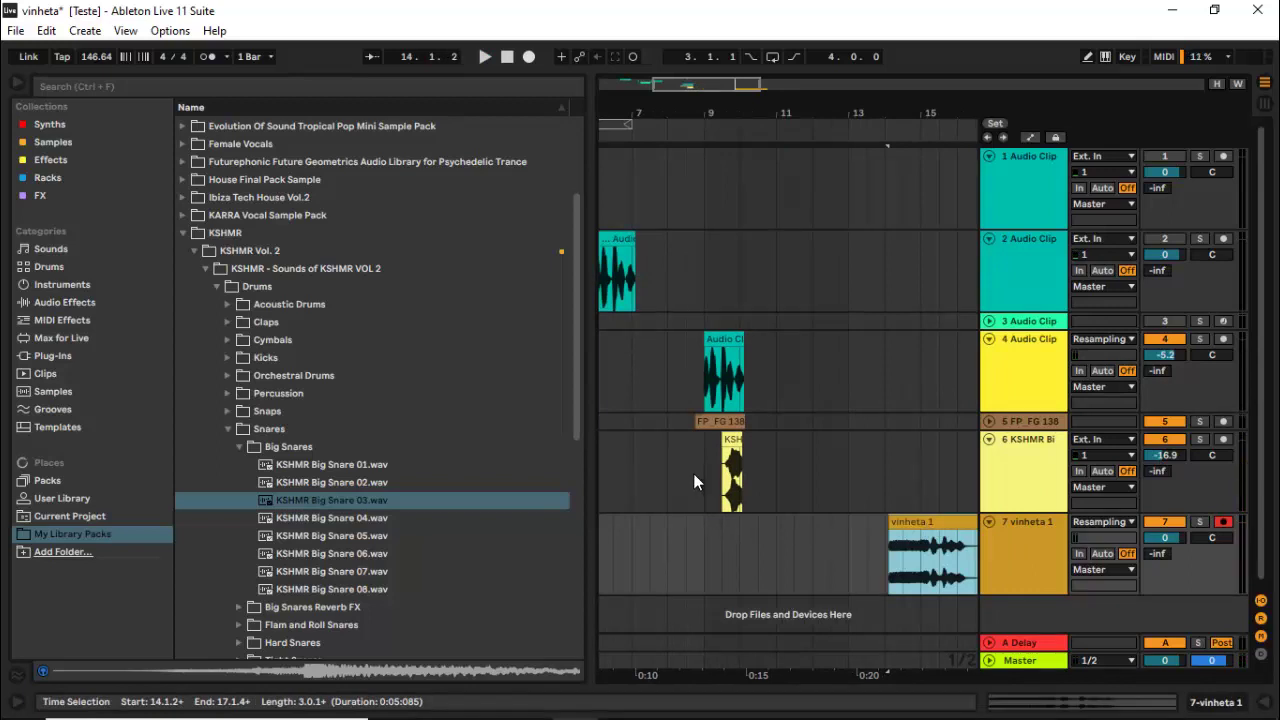
left_click(691, 385)
key("space")
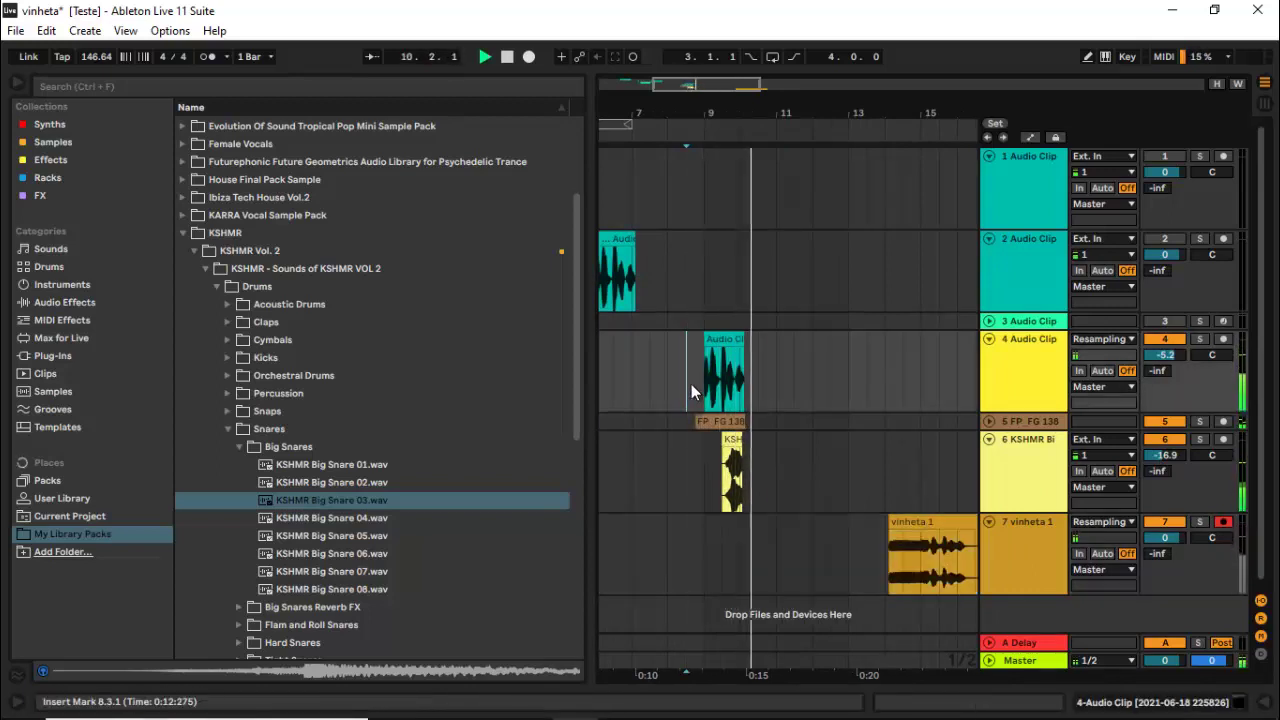
left_click(529, 57)
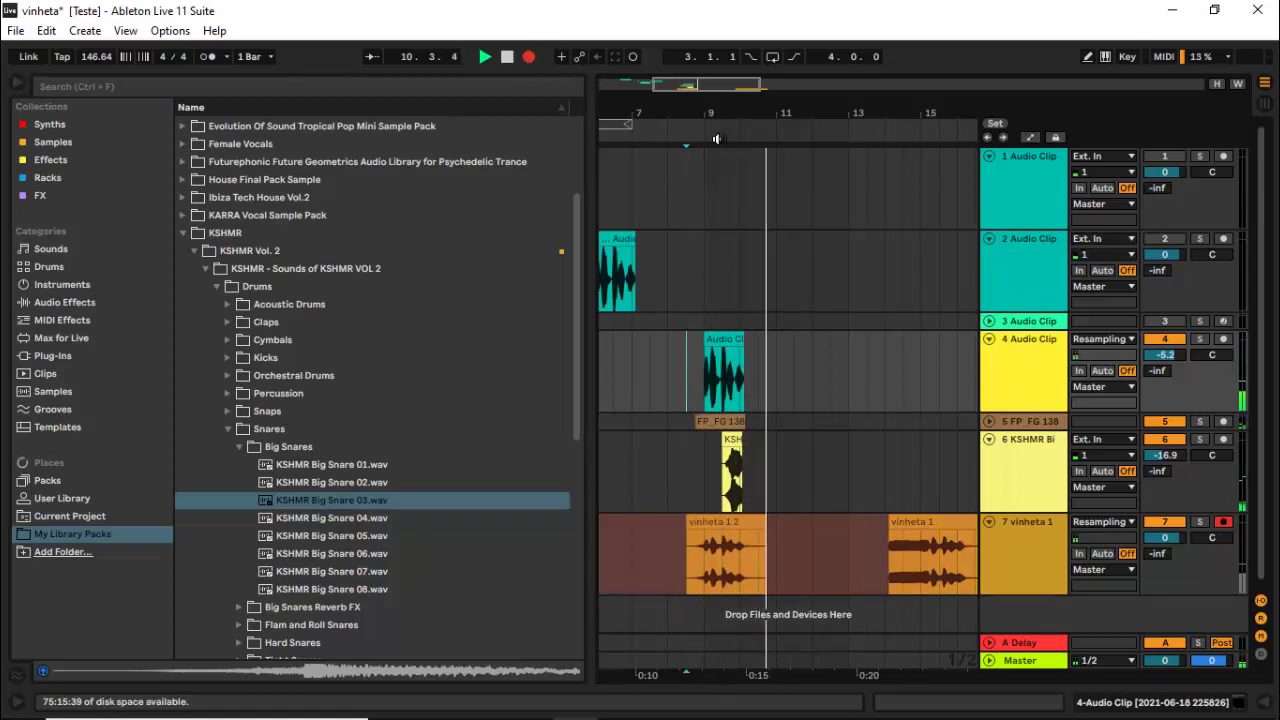
key("space")
Step: Move the newly recorded clip on the seventh track to 11.1.1, and play it and the "vinheta 1" clip for comparison
left_click(737, 523)
key("ctrl+d")
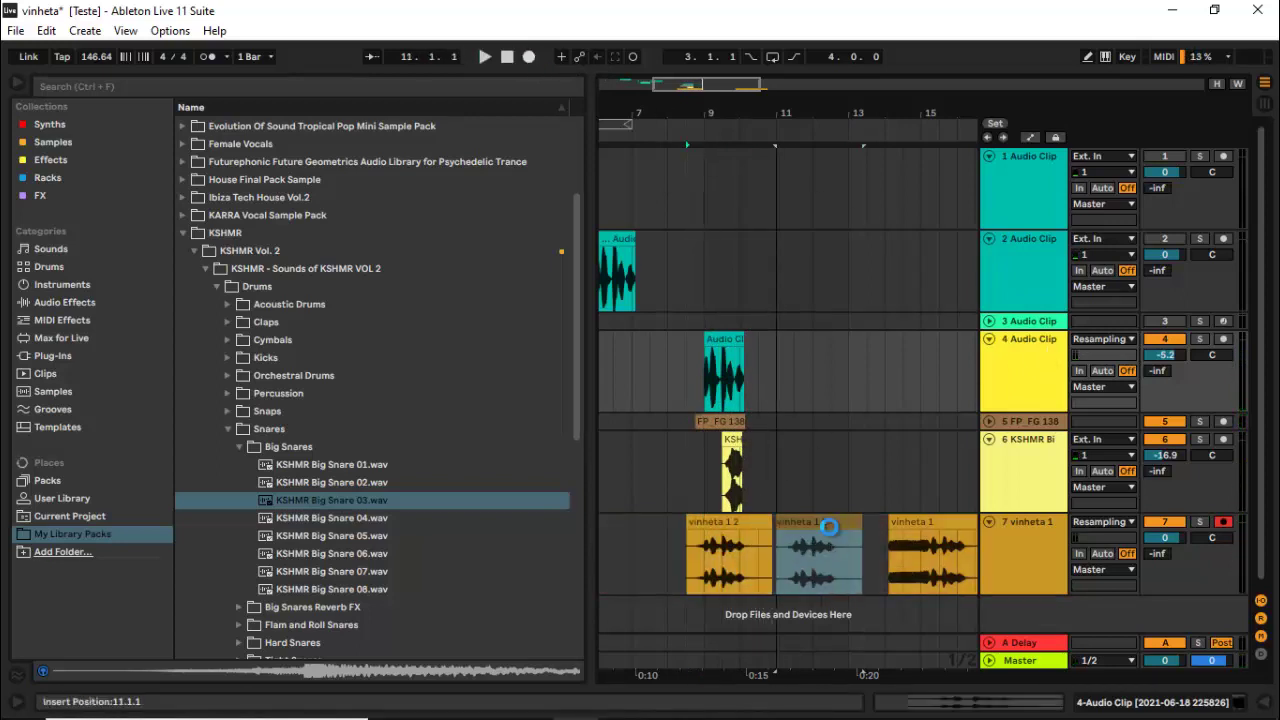
left_click(787, 566)
key("space")
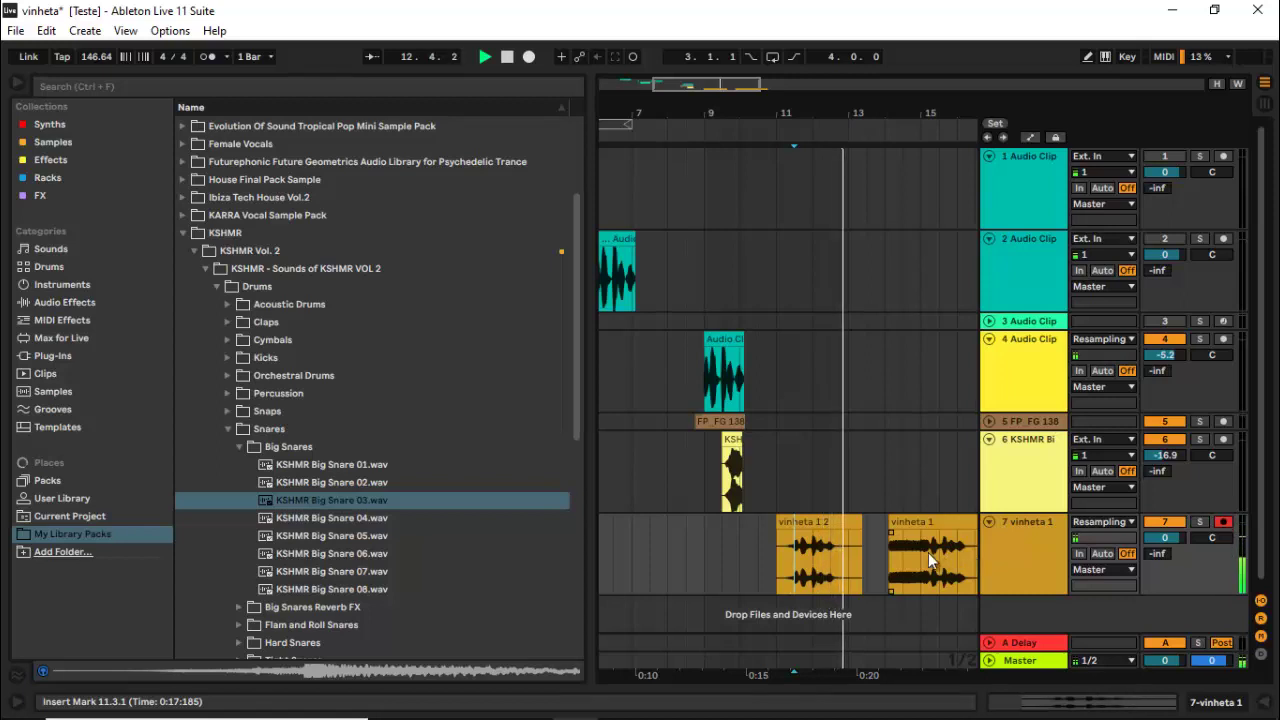
left_click(891, 556)
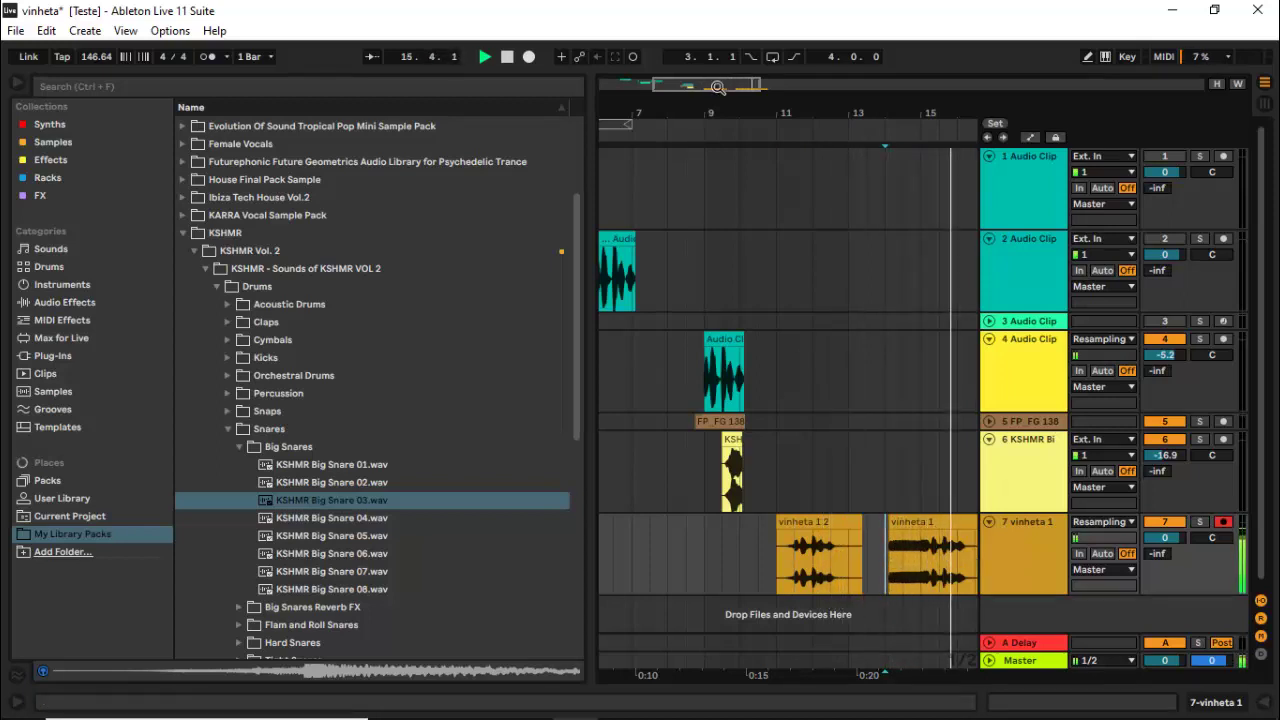
Step: Select the time range around both recorded clips on the seventh track and move it together to start at 16.1.1
left_click_drag(717, 86, 760, 87)
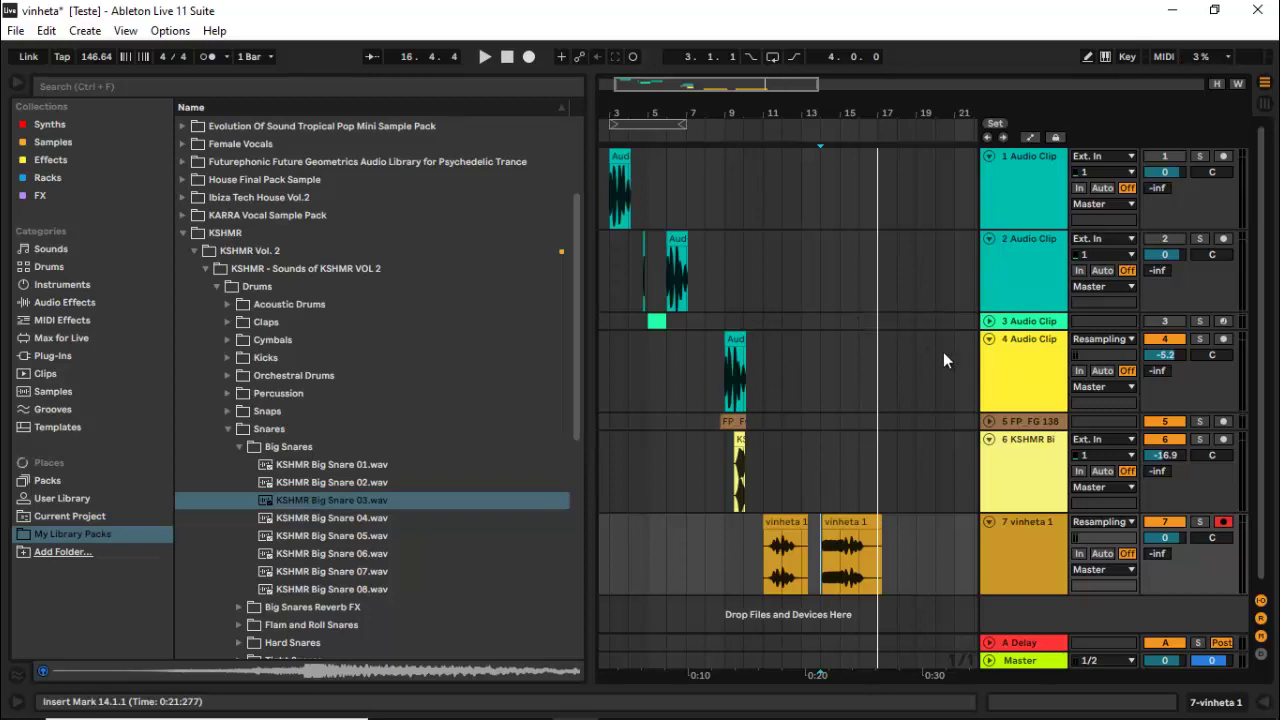
left_click_drag(774, 569, 900, 523)
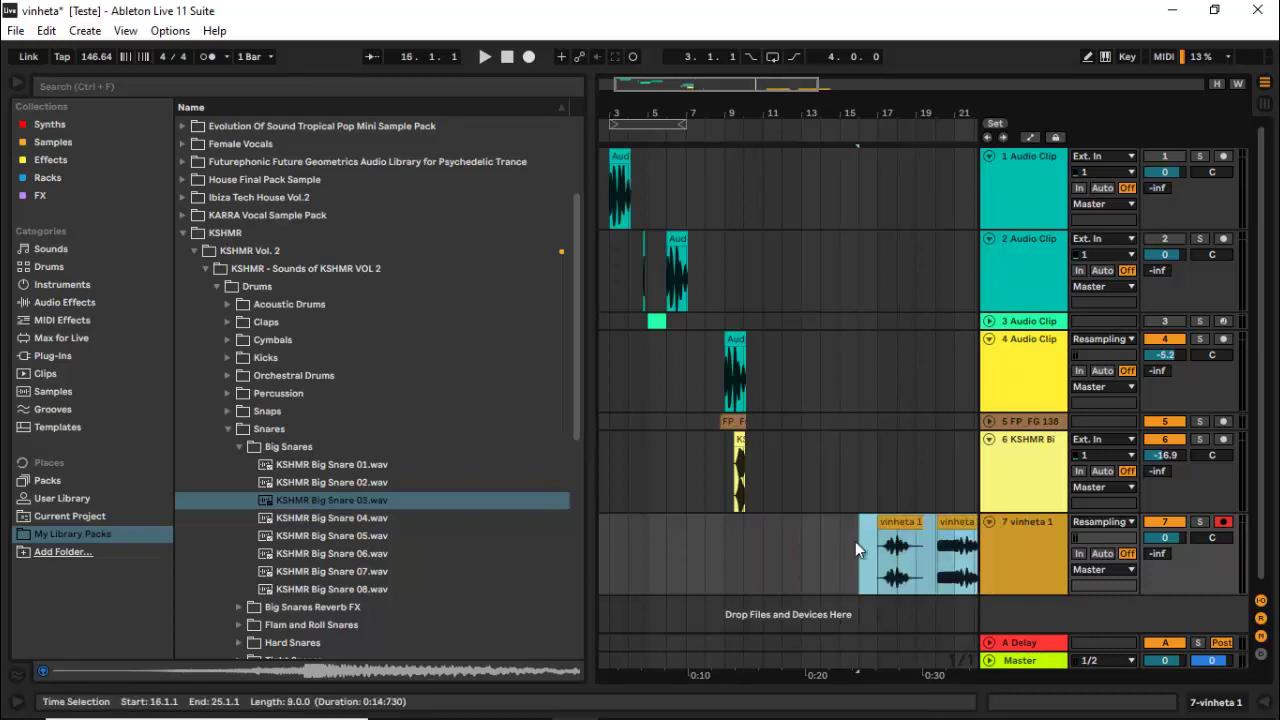
left_click_drag(742, 87, 740, 89)
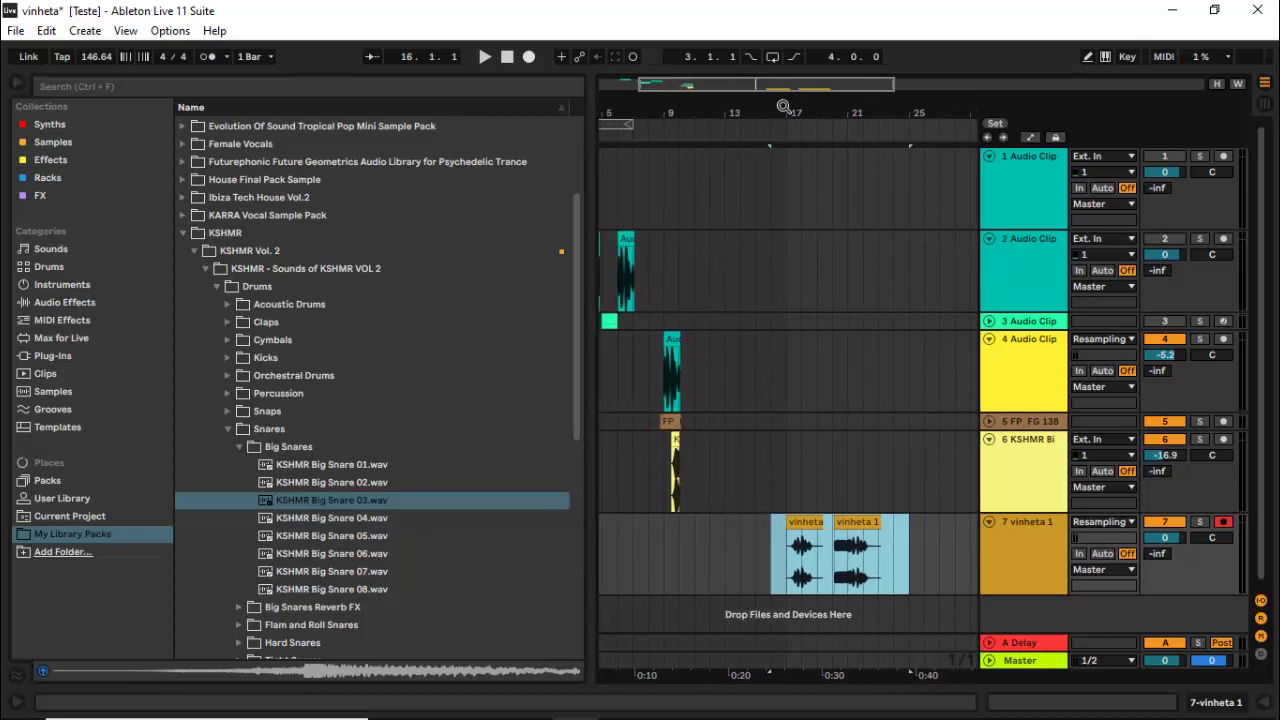
left_click_drag(757, 84, 758, 84)
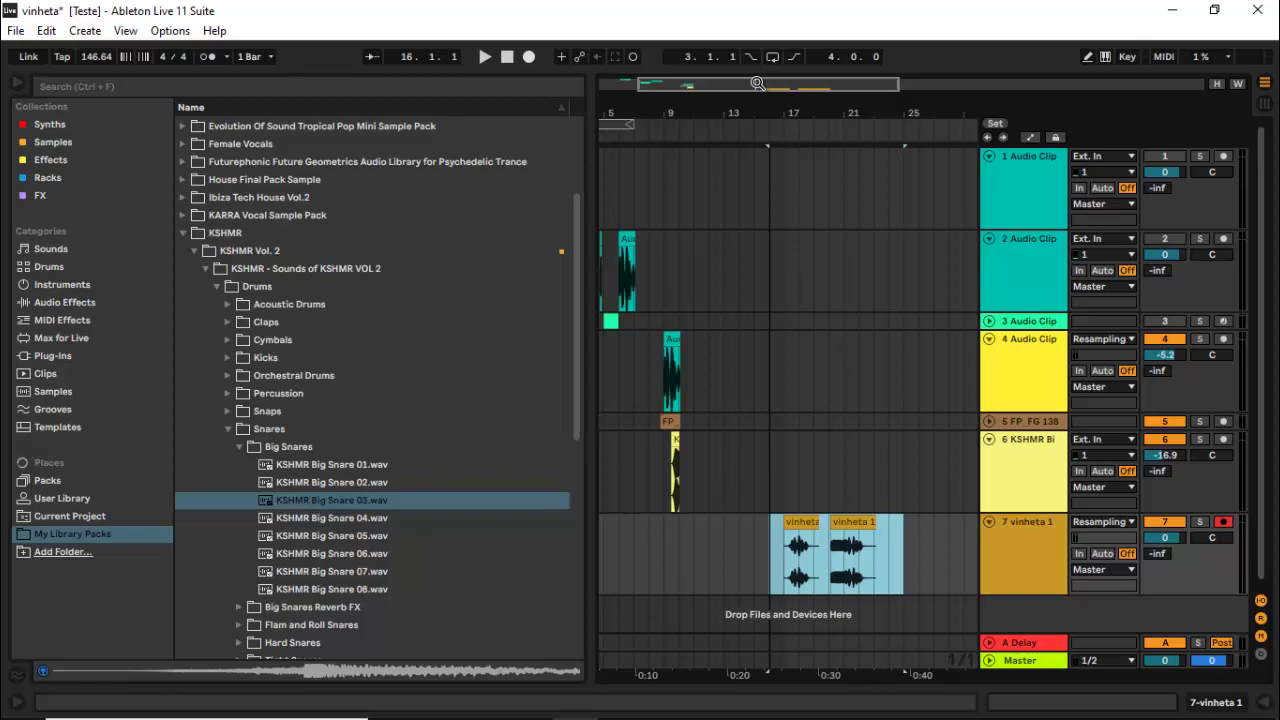
left_click_drag(757, 84, 756, 83)
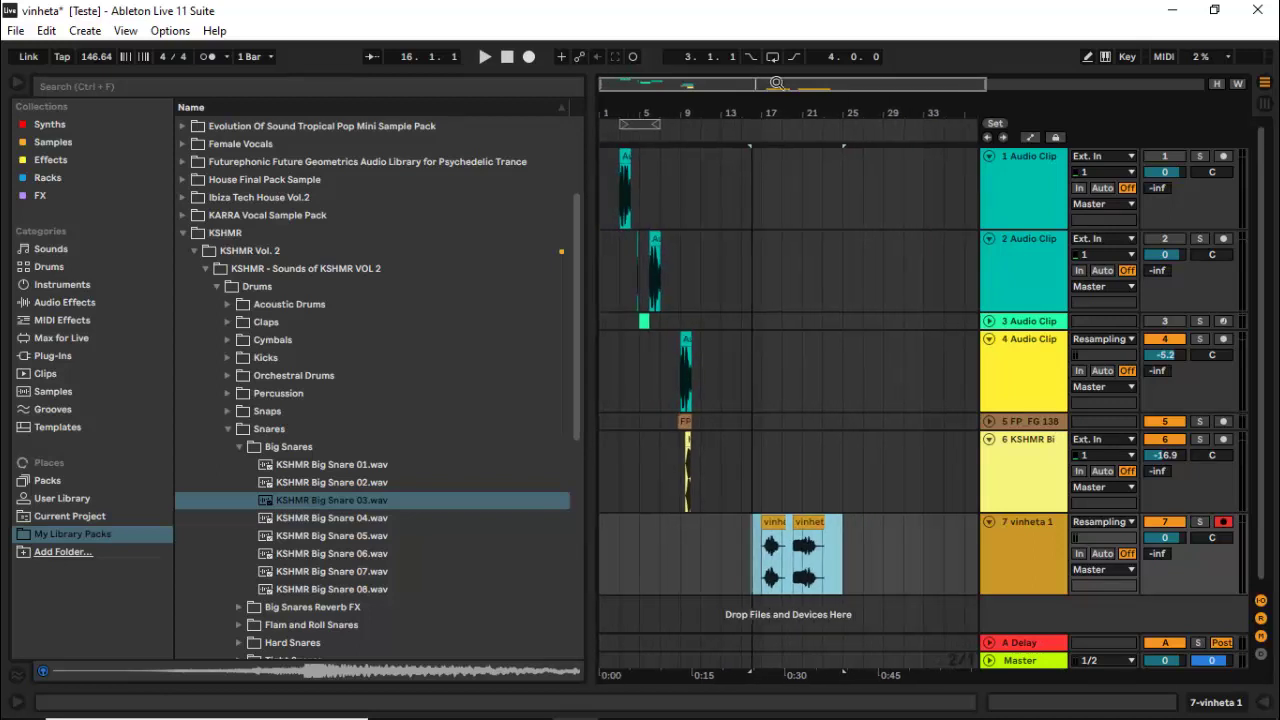